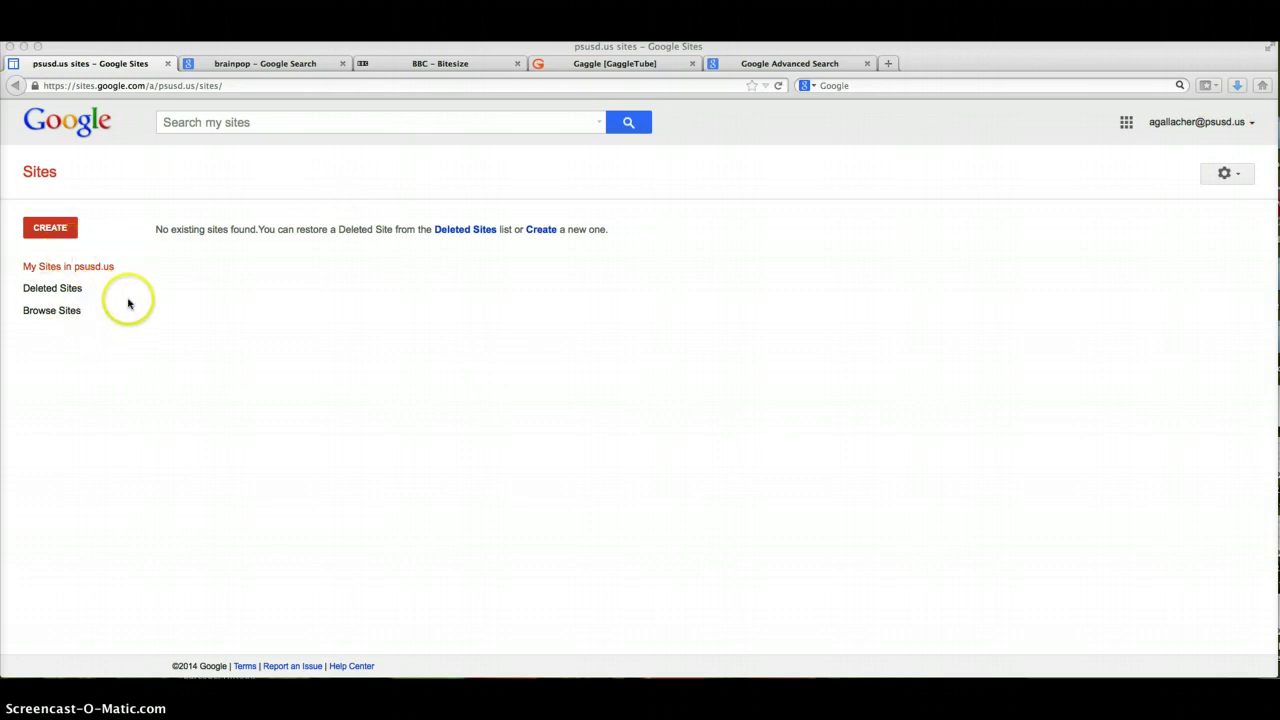
# Create a new site named "egypt AQ" from the blank template and place the cursor in its home page body
pyautogui.click(38, 232)
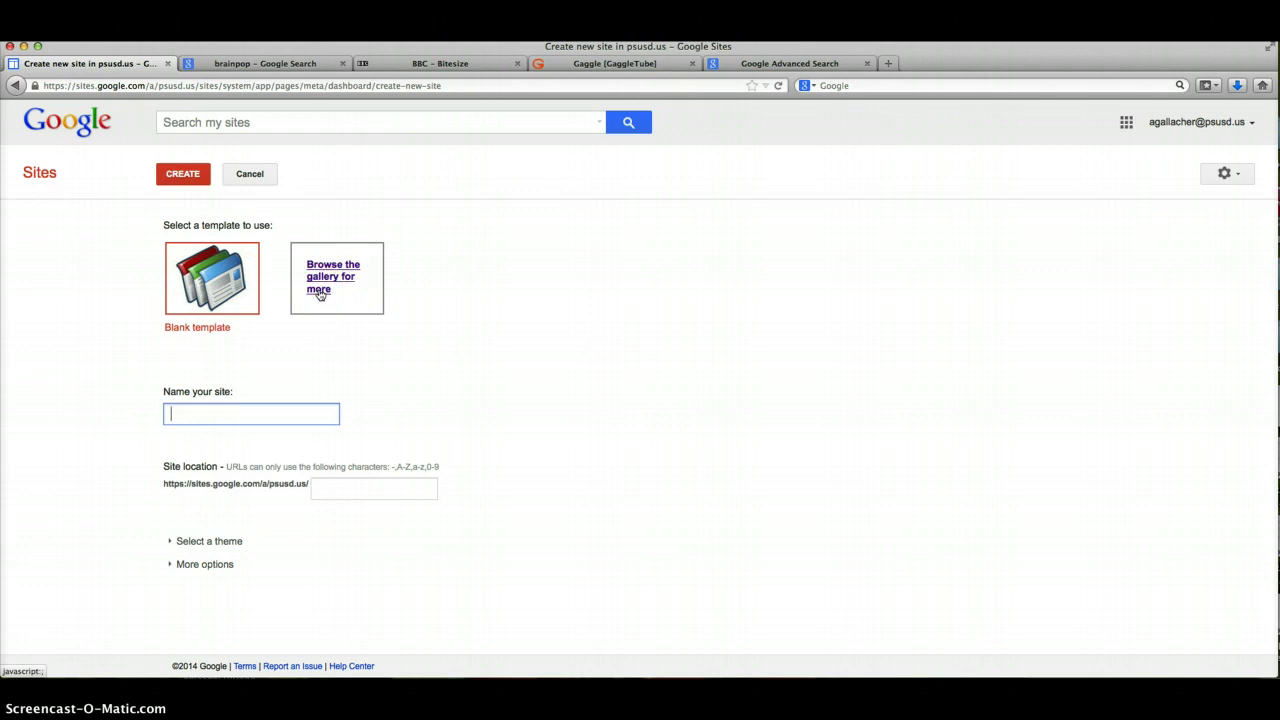
pyautogui.write('egypt AQ')
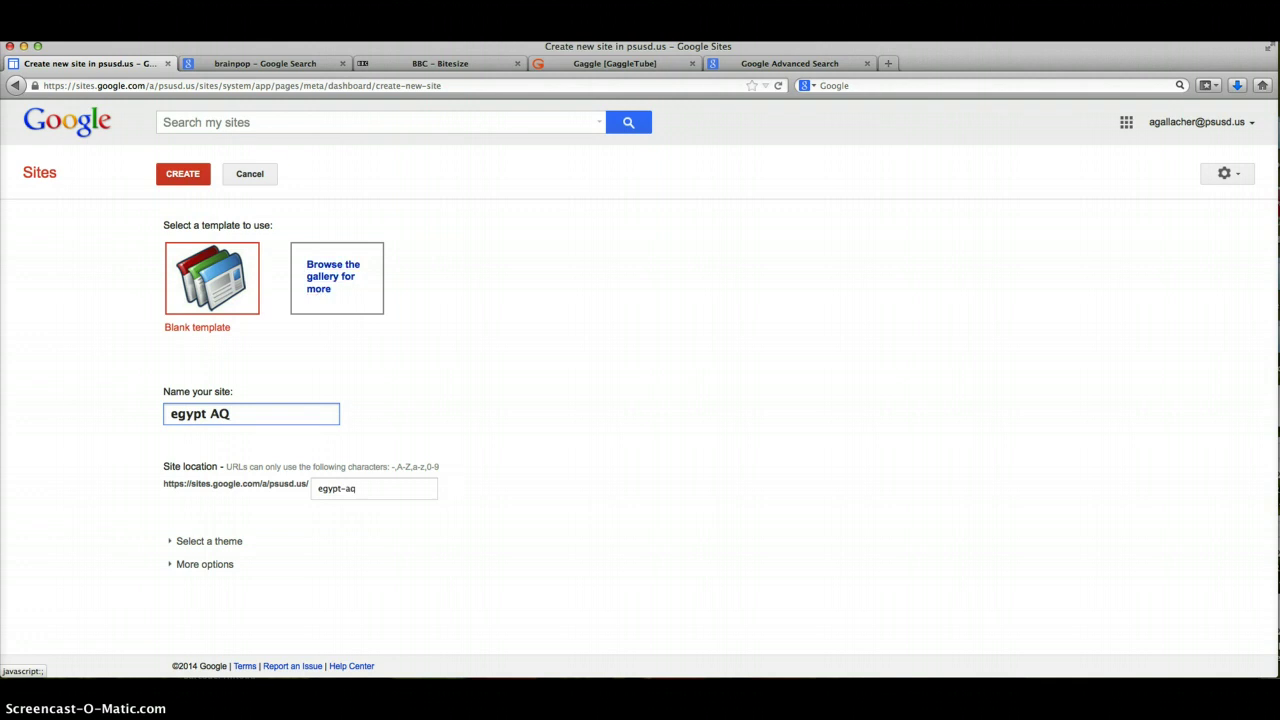
pyautogui.click(183, 178)
pyautogui.click(697, 386)
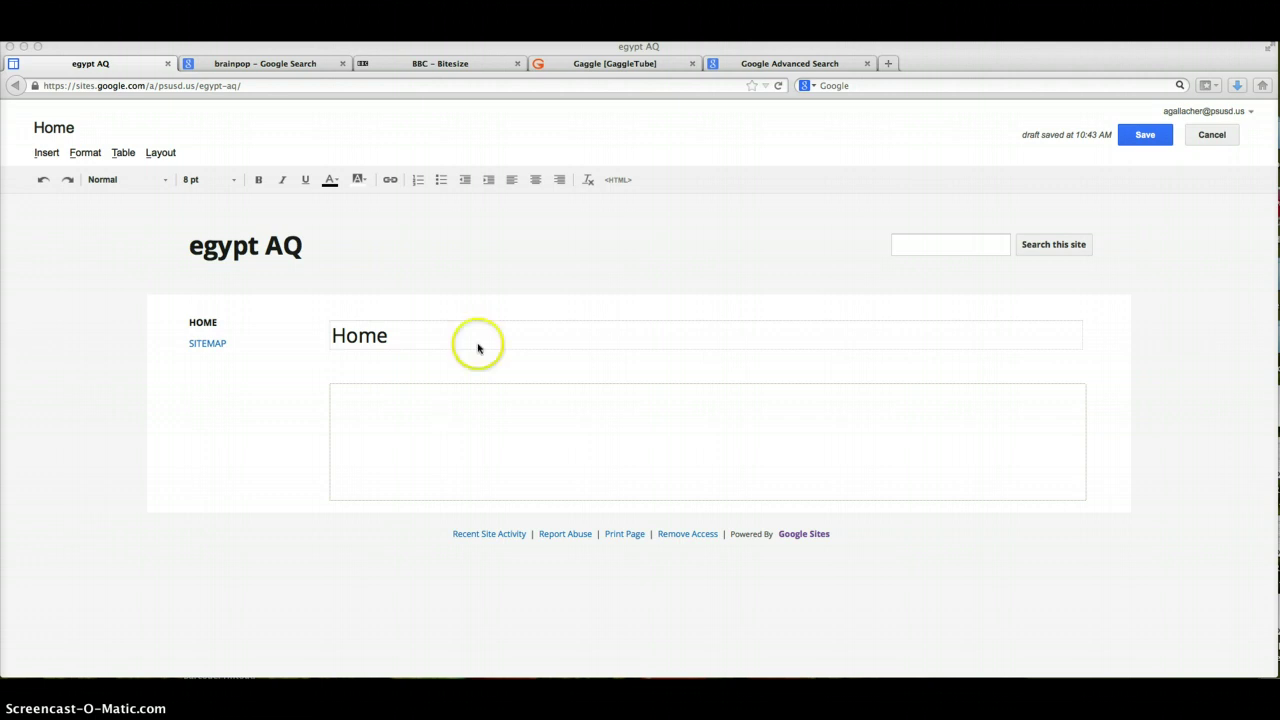
# Switch to GaggleTube and copy the embed code of the "Ancient Egypt - National Geographic" video
pyautogui.click(634, 63)
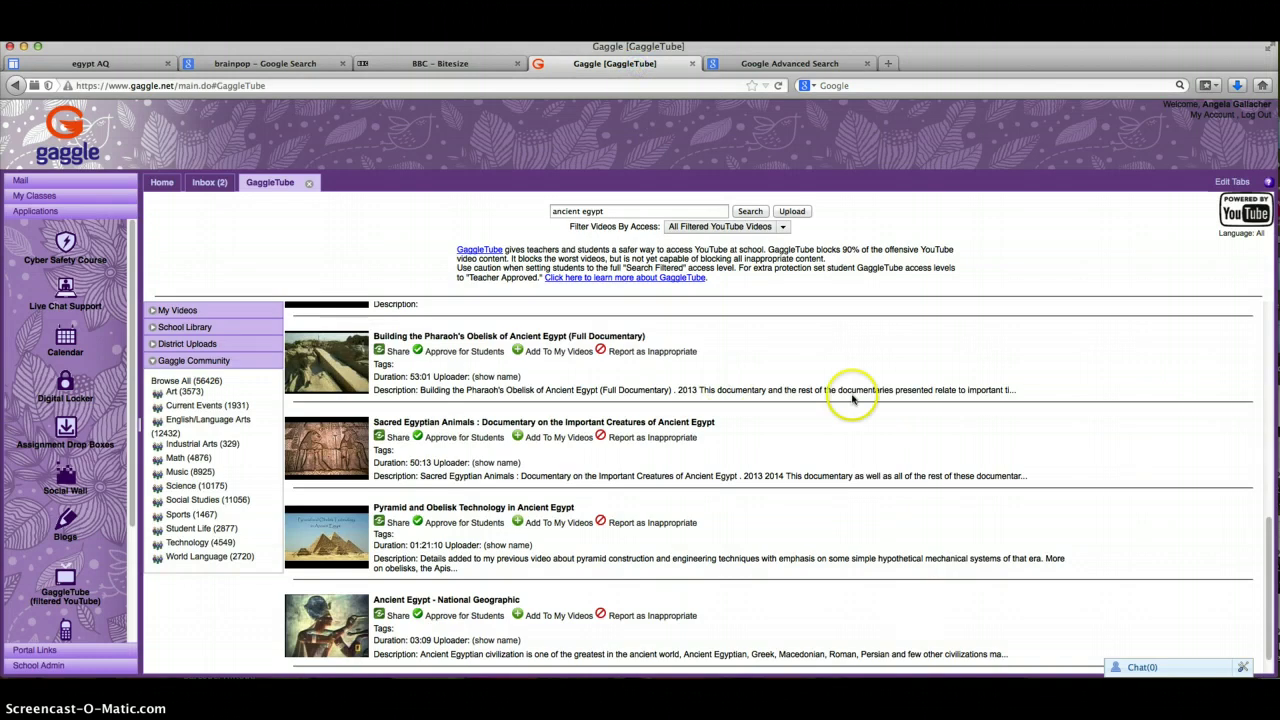
pyautogui.scroll(-1, 828, 507)
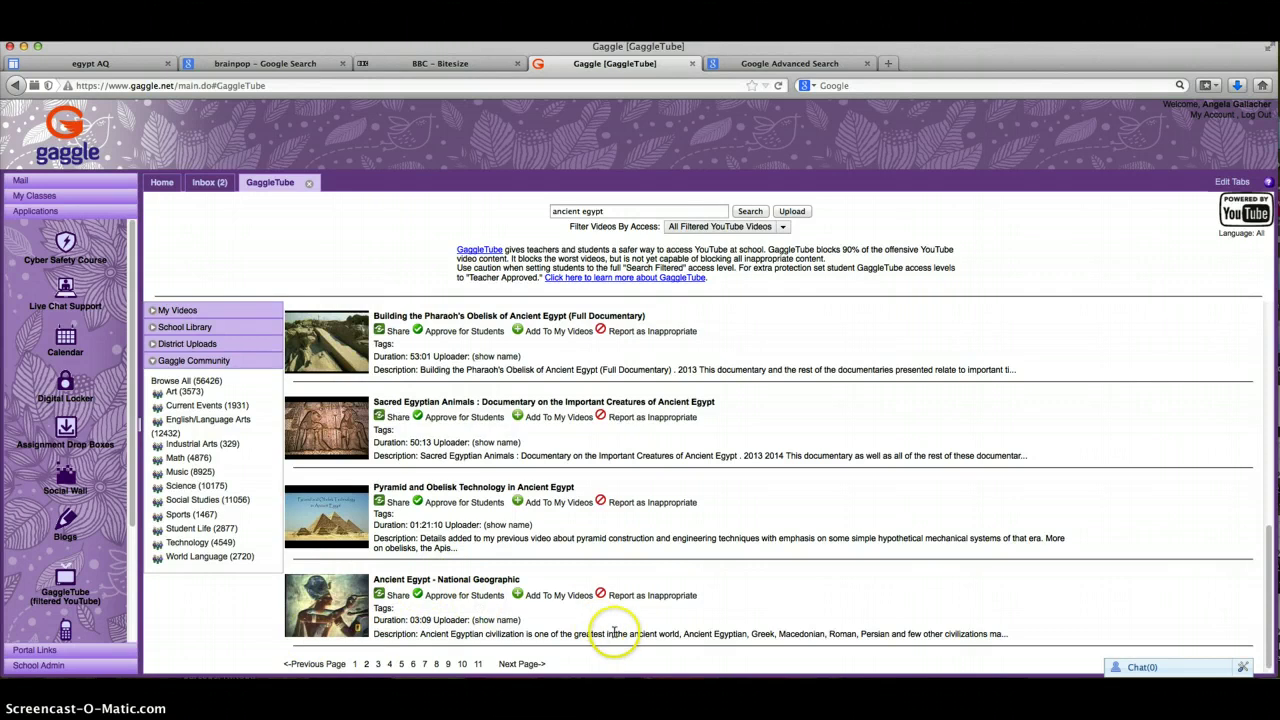
pyautogui.click(397, 597)
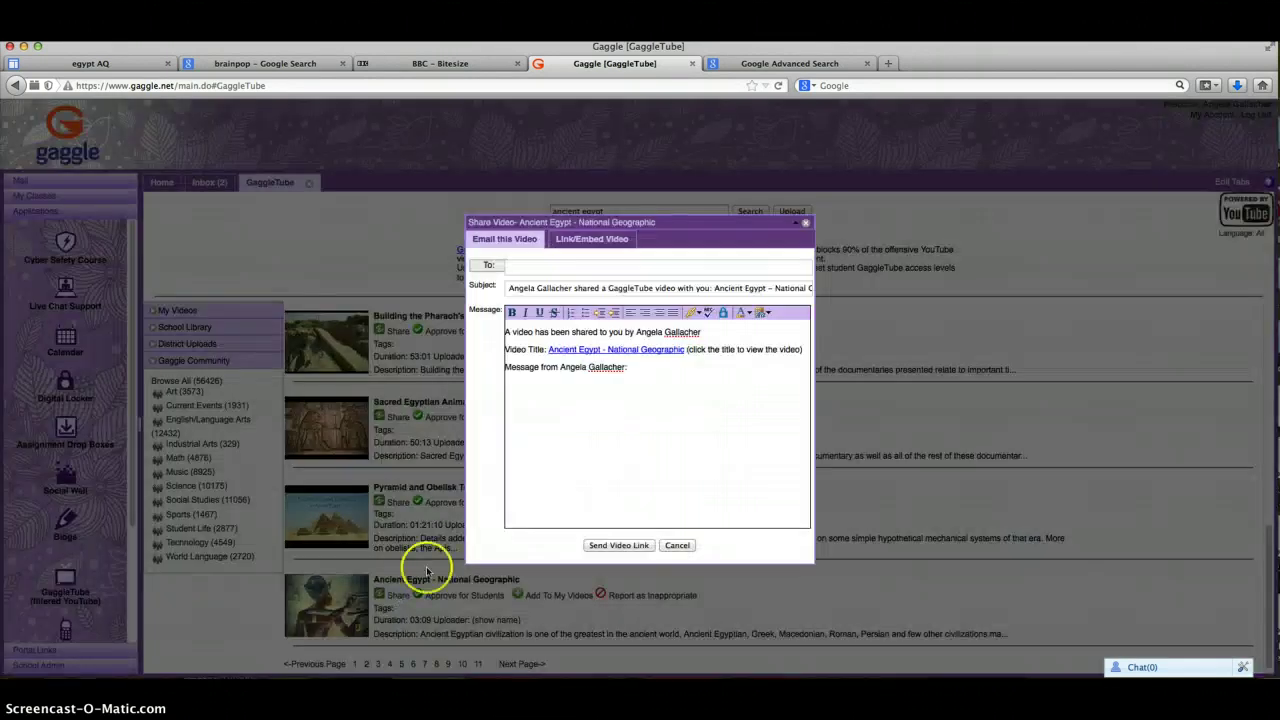
pyautogui.click(610, 241)
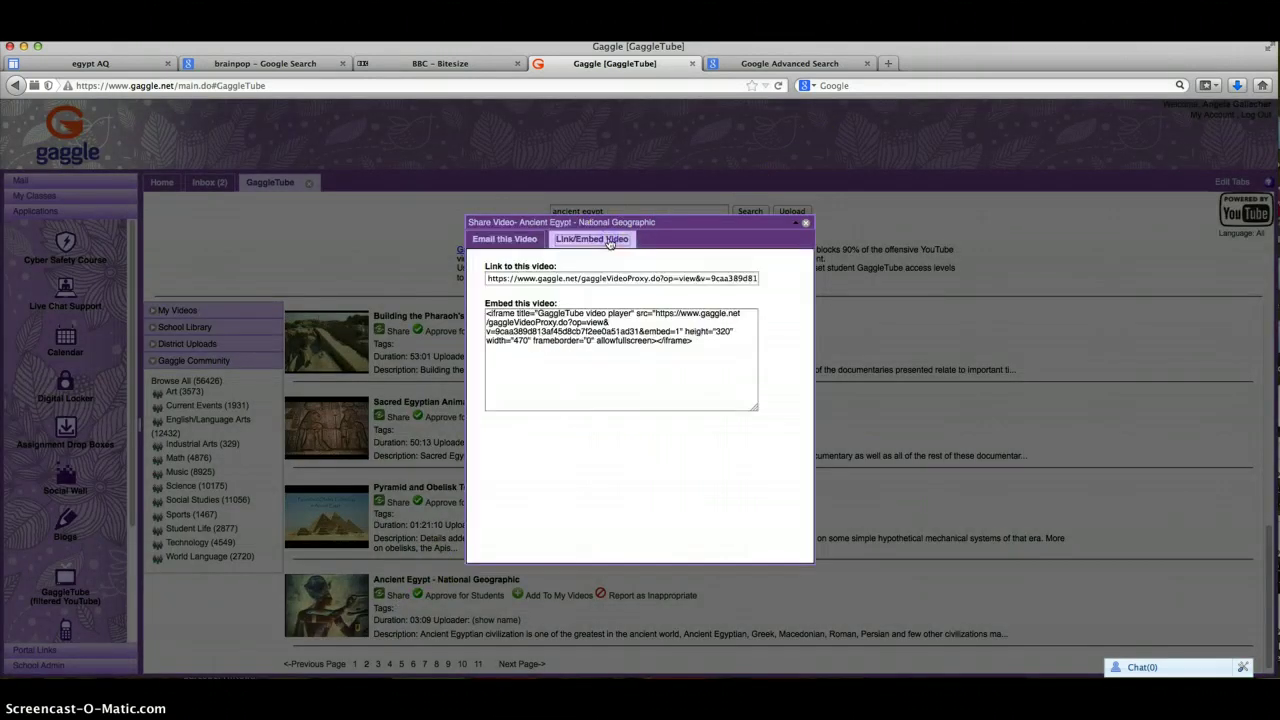
pyautogui.click(724, 350)
pyautogui.press('super+c')
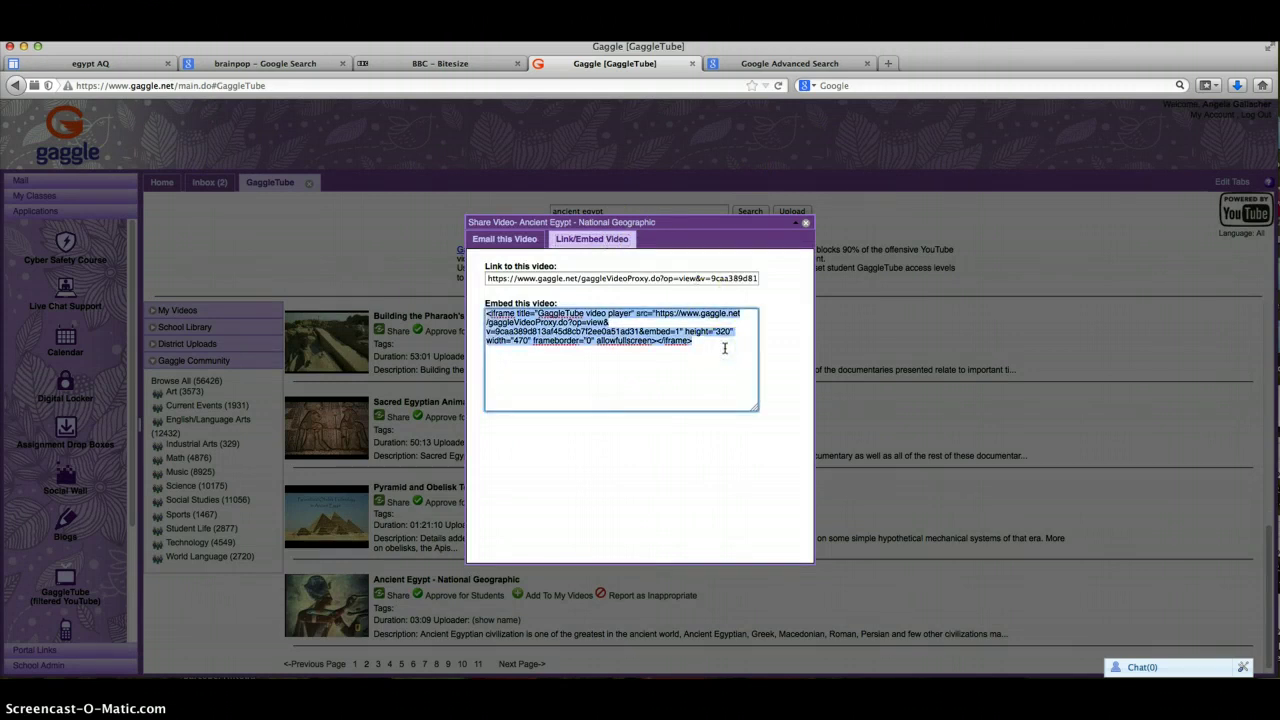
# Return to the egypt AQ site and embed the copied video code in the home page's HTML
pyautogui.click(765, 66)
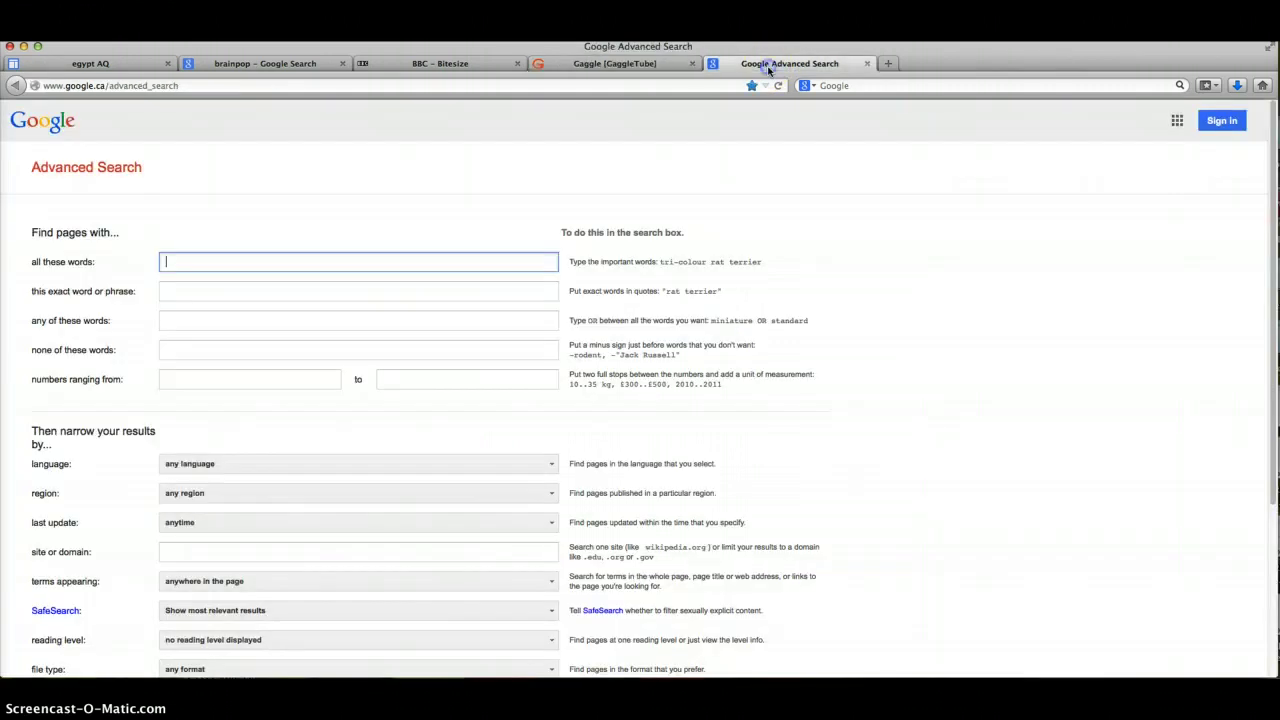
pyautogui.click(101, 60)
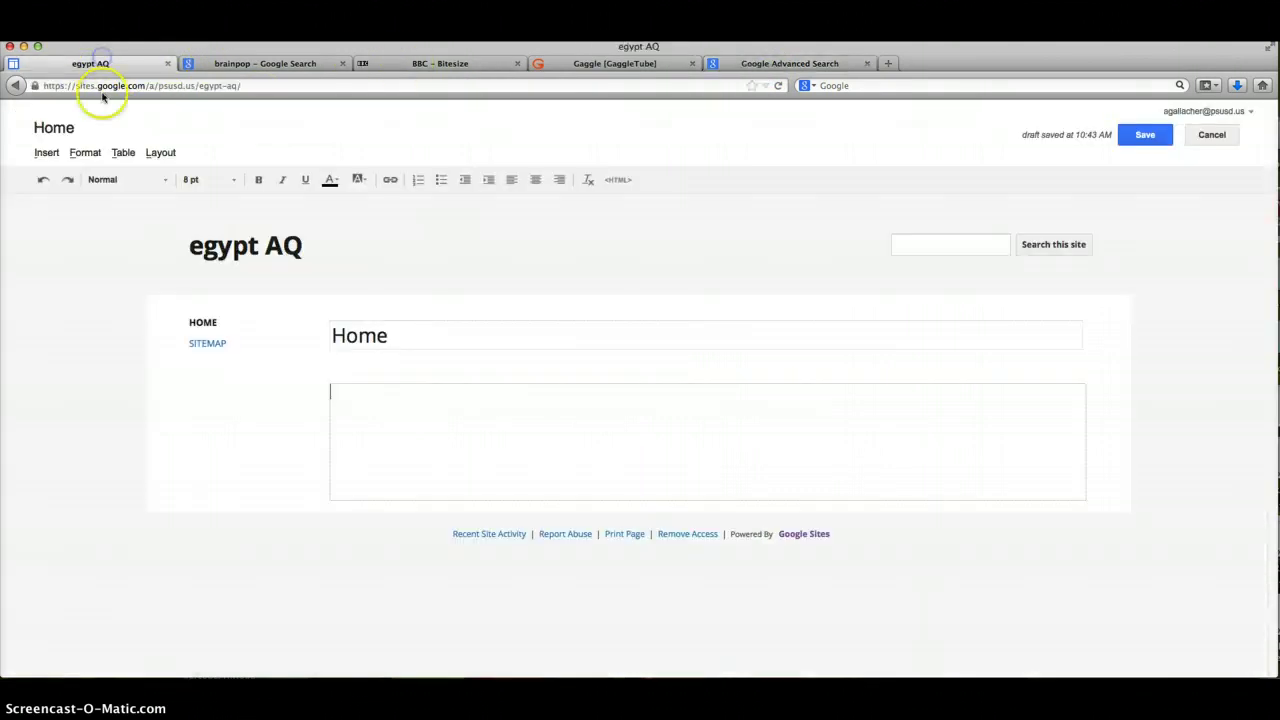
pyautogui.click(617, 182)
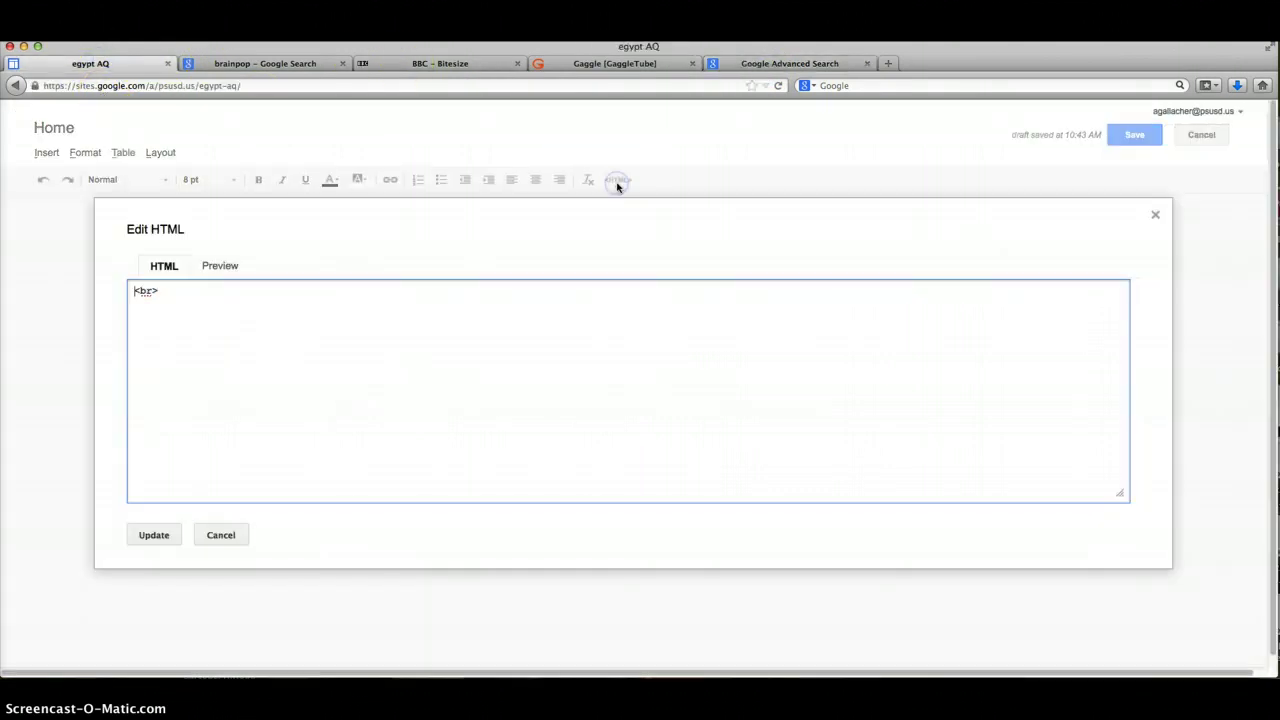
pyautogui.click(227, 291)
pyautogui.press('super+v')
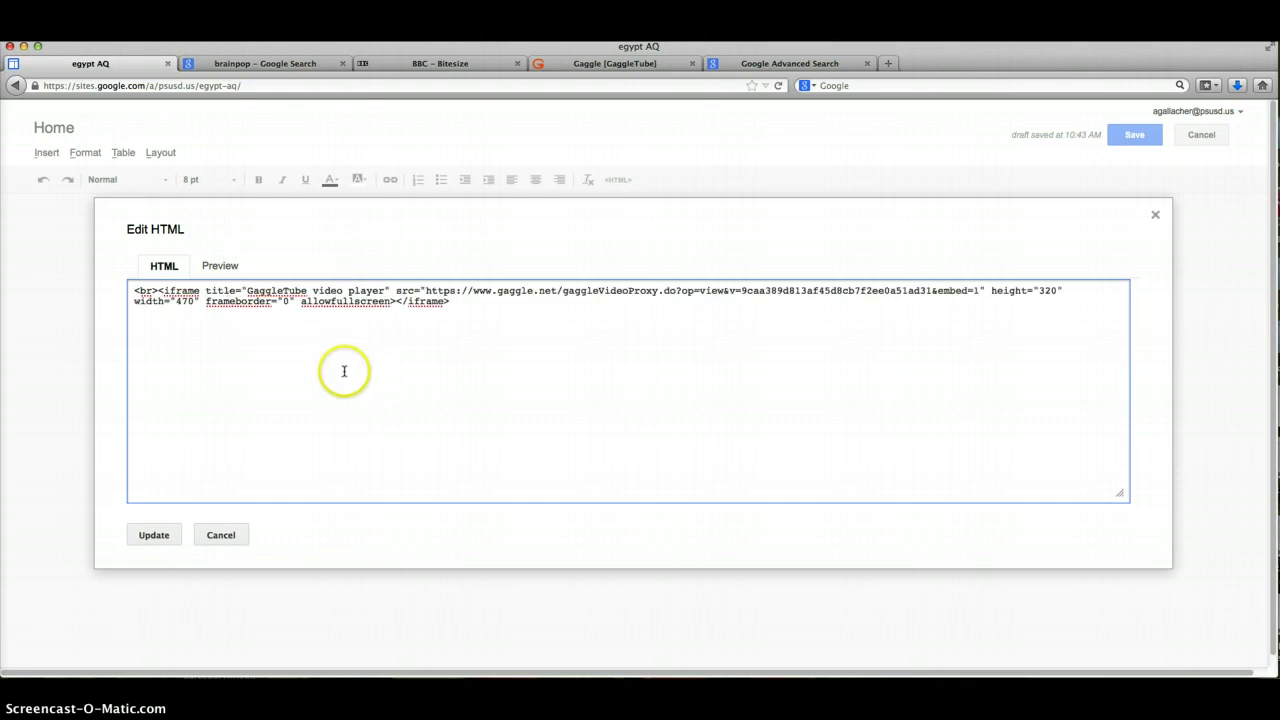
pyautogui.click(154, 538)
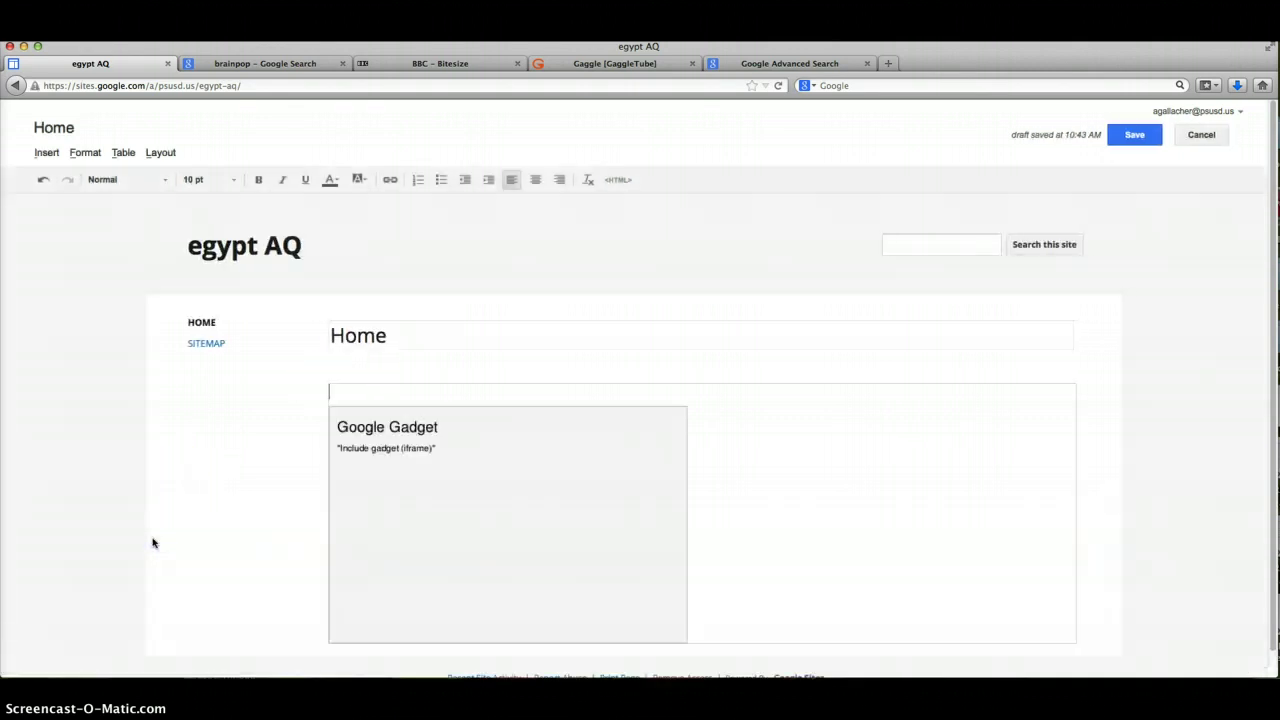
# Center the embedded video gadget on the home page
pyautogui.click(475, 517)
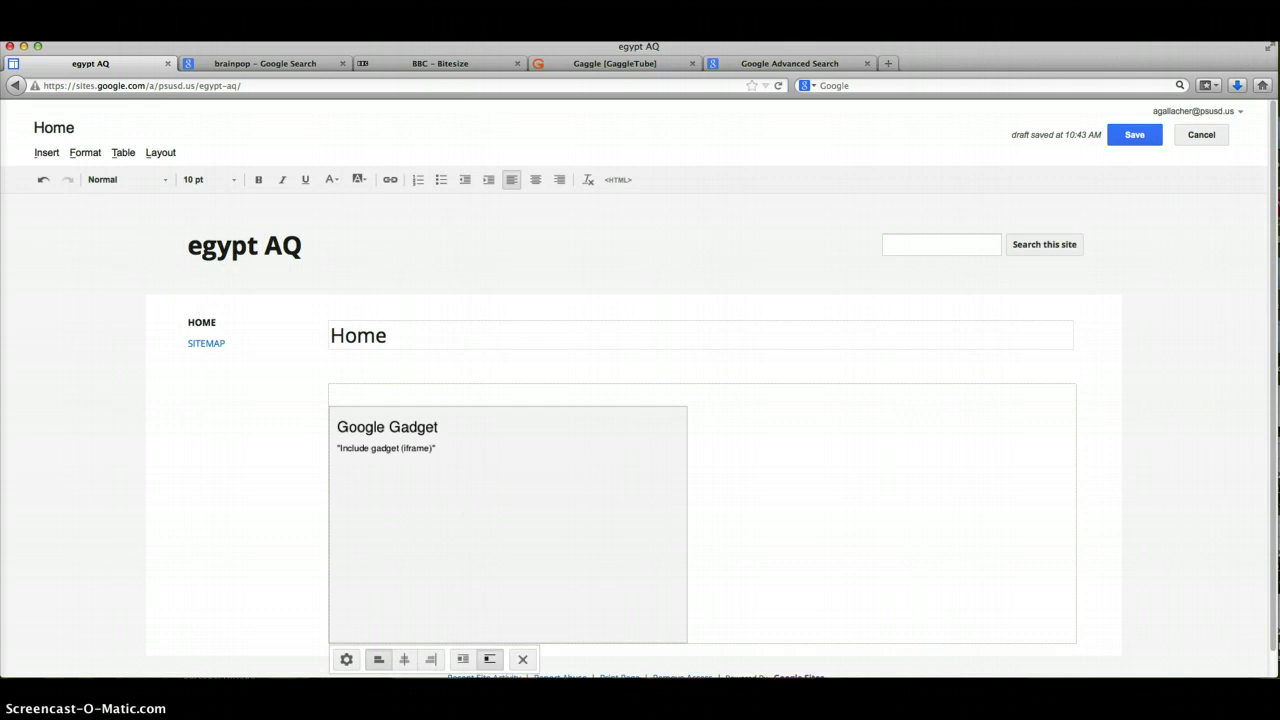
pyautogui.click(535, 180)
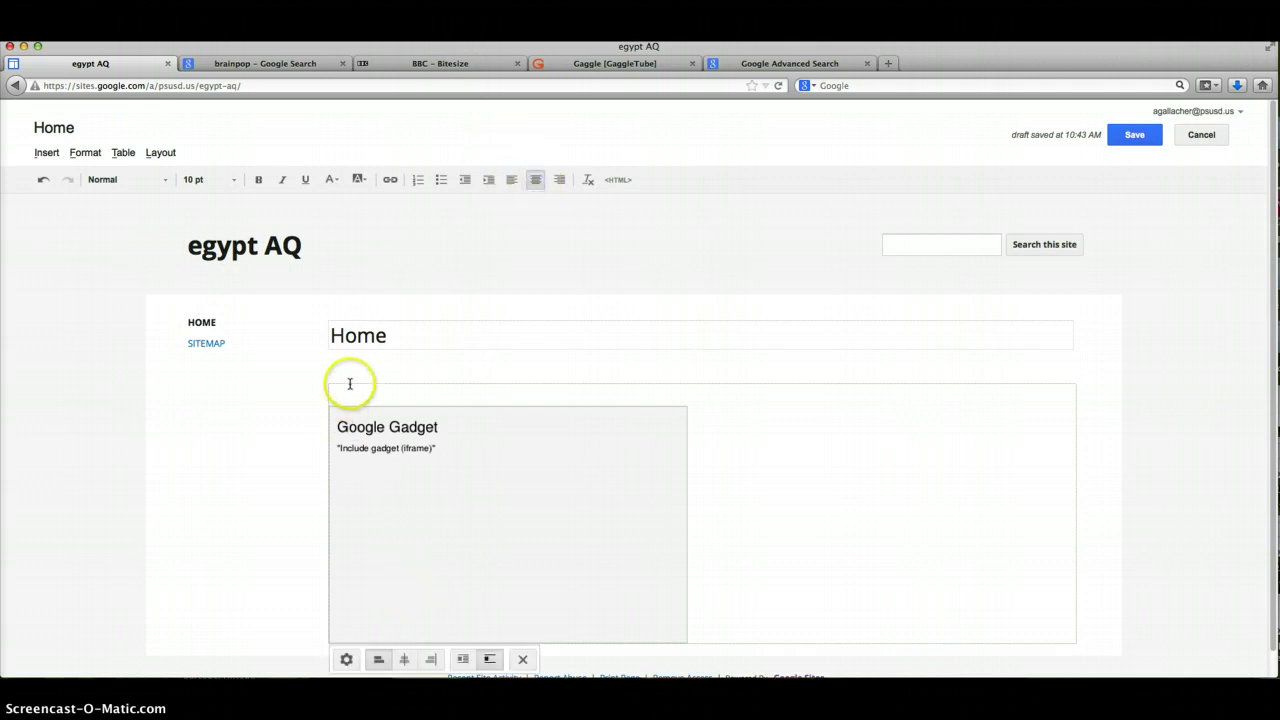
pyautogui.click(407, 660)
# Enter the line Watch Movie and the click "geography and agriculture" above the video gadget
pyautogui.click(446, 395)
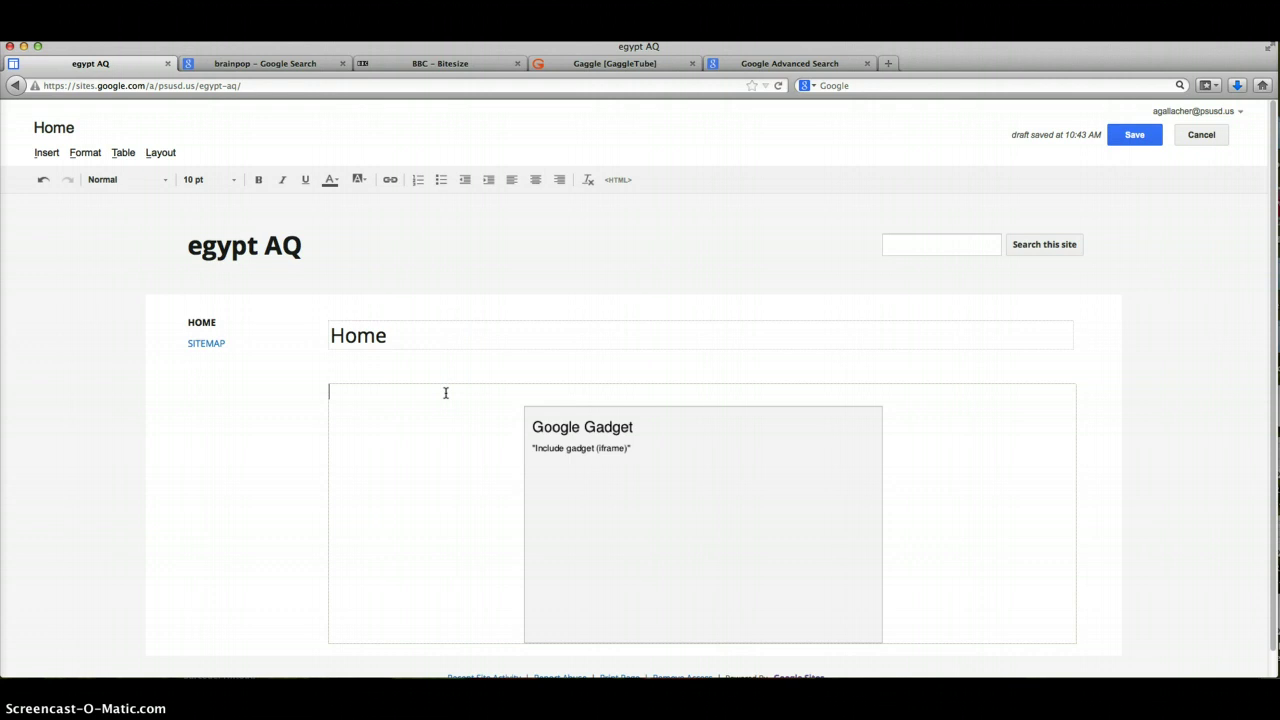
pyautogui.write('Watch t')
pyautogui.press('BackSpace')
pyautogui.write('Movie and')
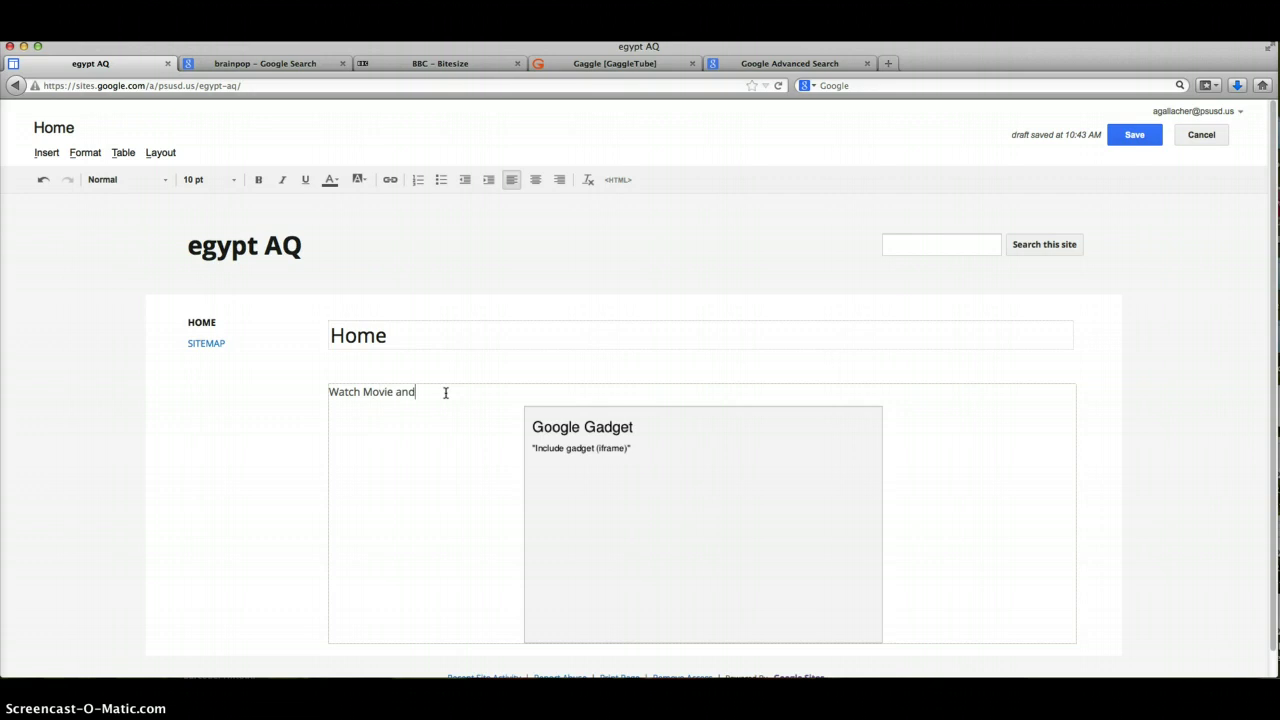
pyautogui.write(' the click "')
pyautogui.click(471, 391)
pyautogui.write('geography and agriculture')
pyautogui.write('"')
# Format the instruction line above the video as bold, 18 pt, centered and dark purple
pyautogui.moveTo(606, 392); pyautogui.dragTo(232, 395)
pyautogui.click(258, 179)
pyautogui.click(233, 181)
pyautogui.click(209, 290)
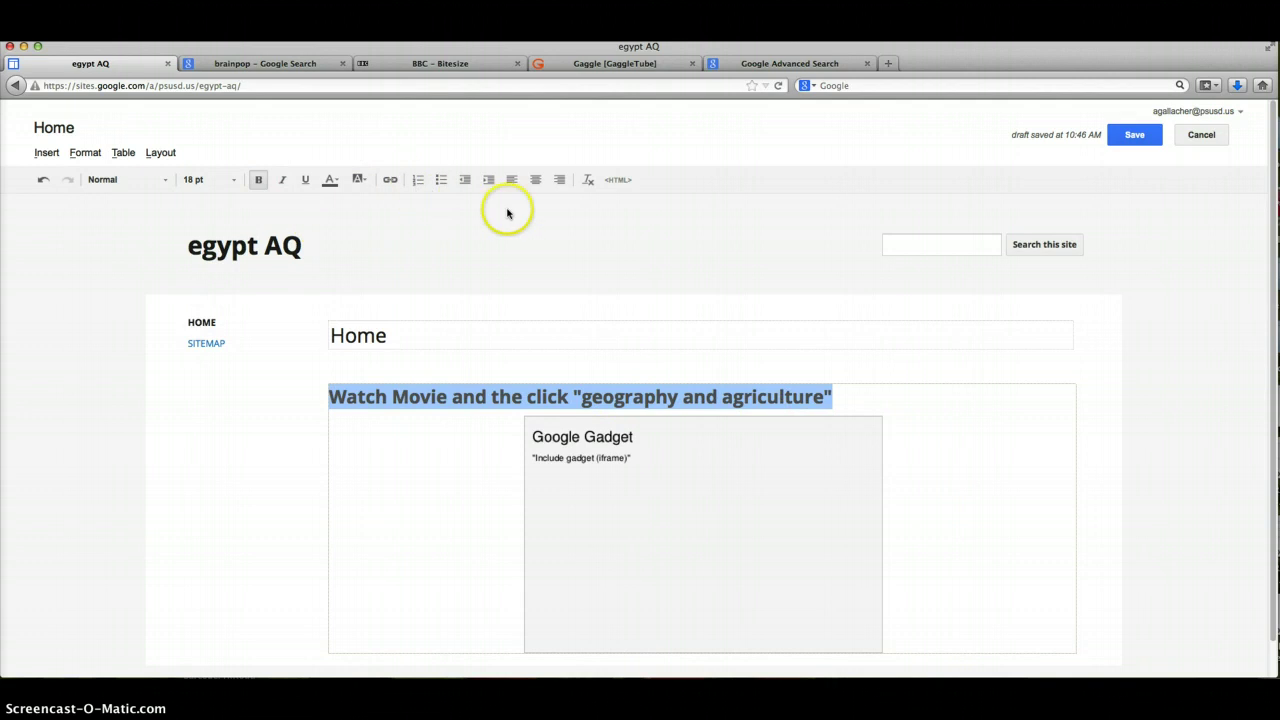
pyautogui.click(534, 180)
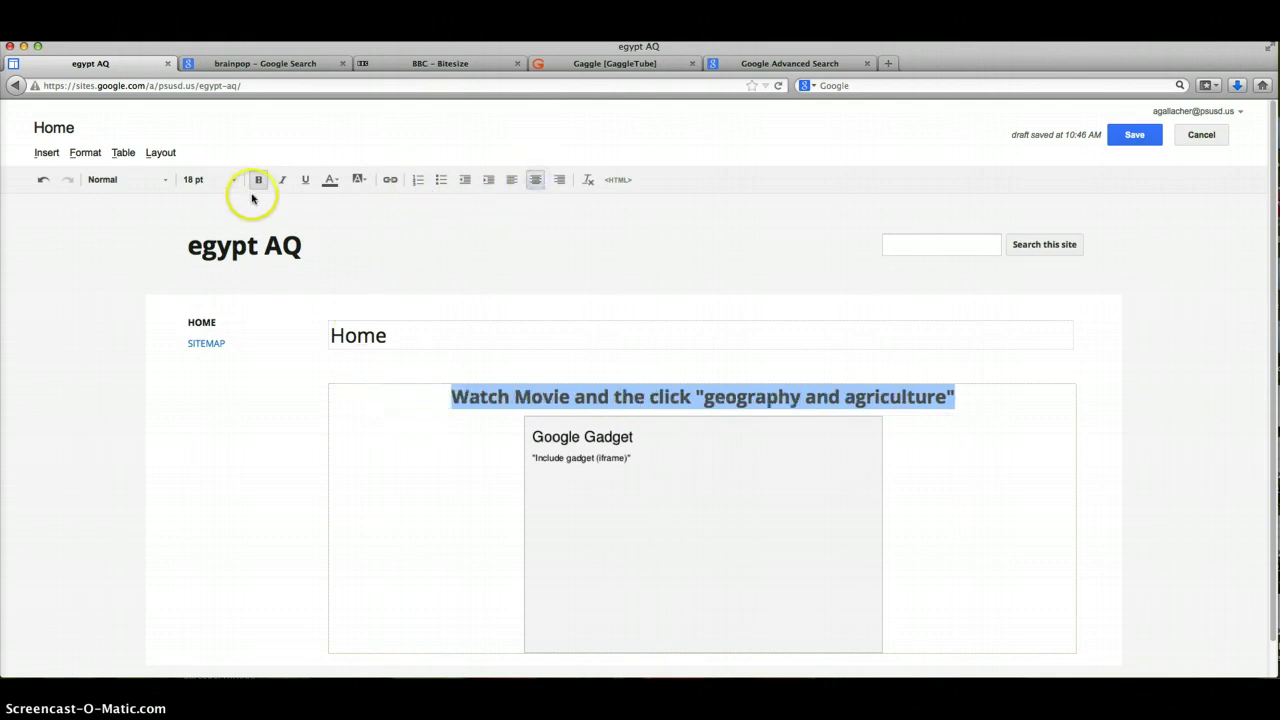
pyautogui.click(330, 180)
pyautogui.click(297, 246)
pyautogui.click(330, 180)
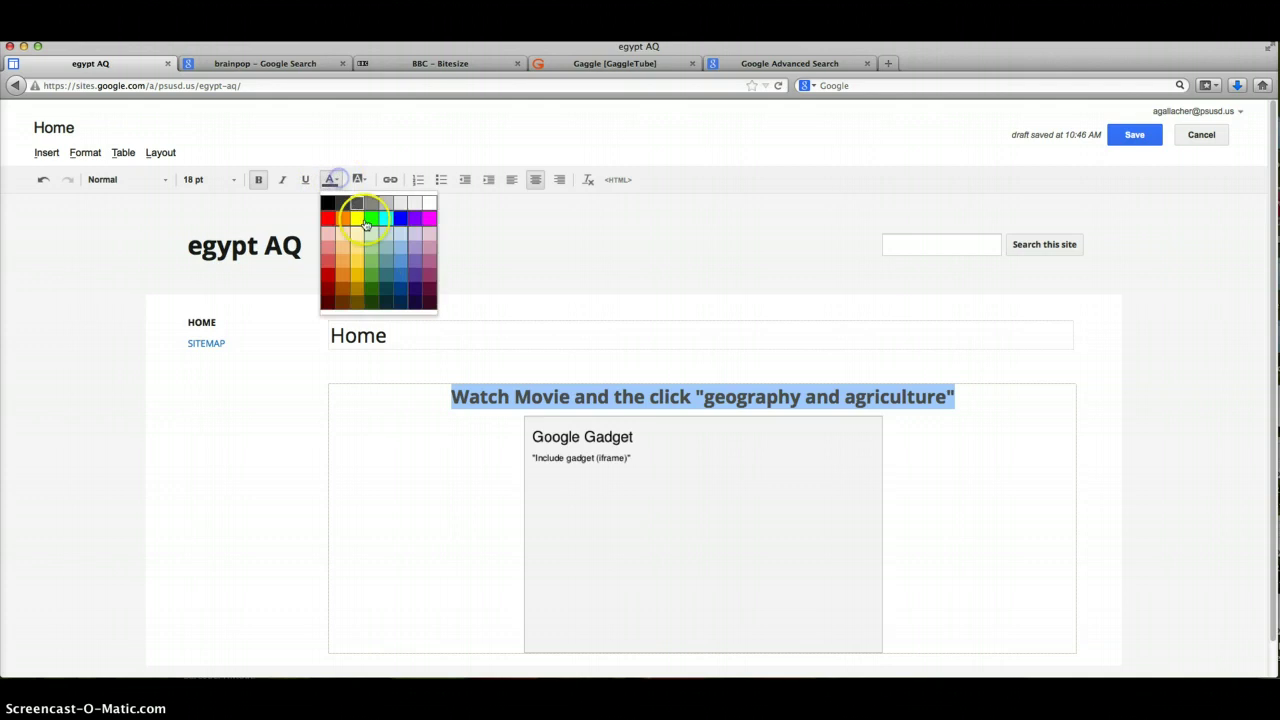
pyautogui.click(416, 292)
# Add a byline with the author's full name and e-mail address below the video gadget, and save the home page
pyautogui.click(993, 510)
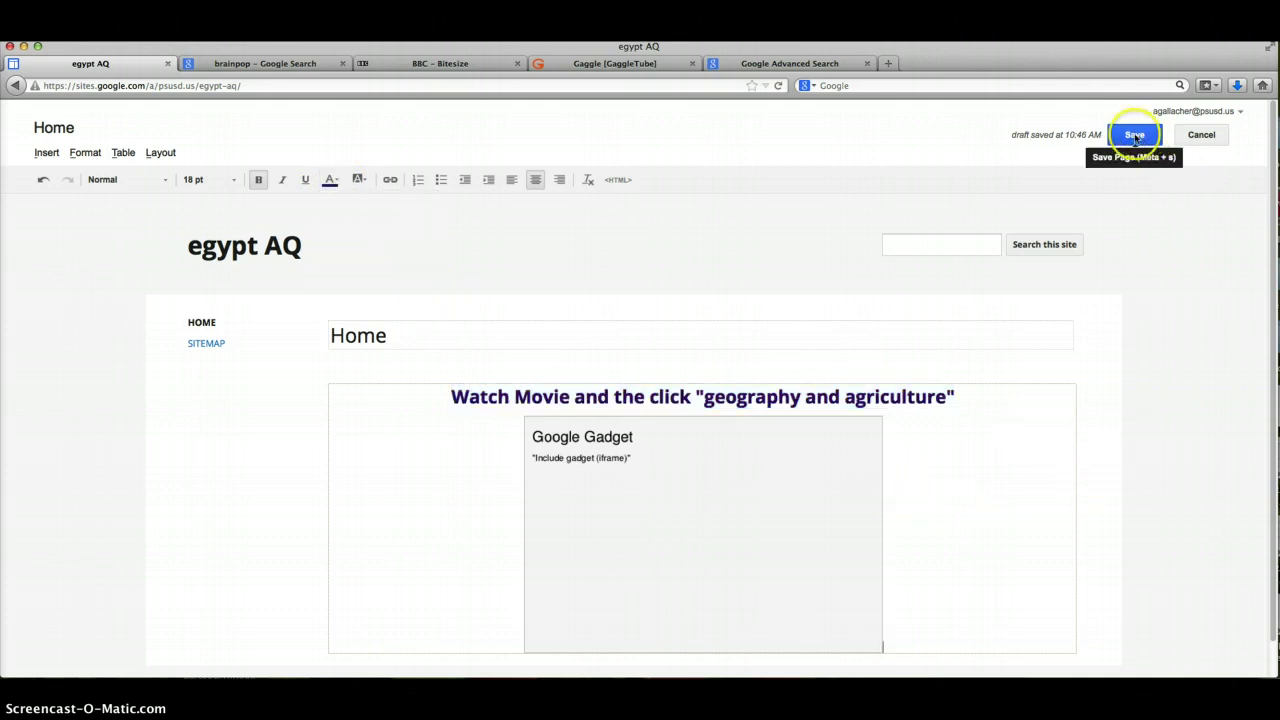
pyautogui.scroll(-1, 935, 593)
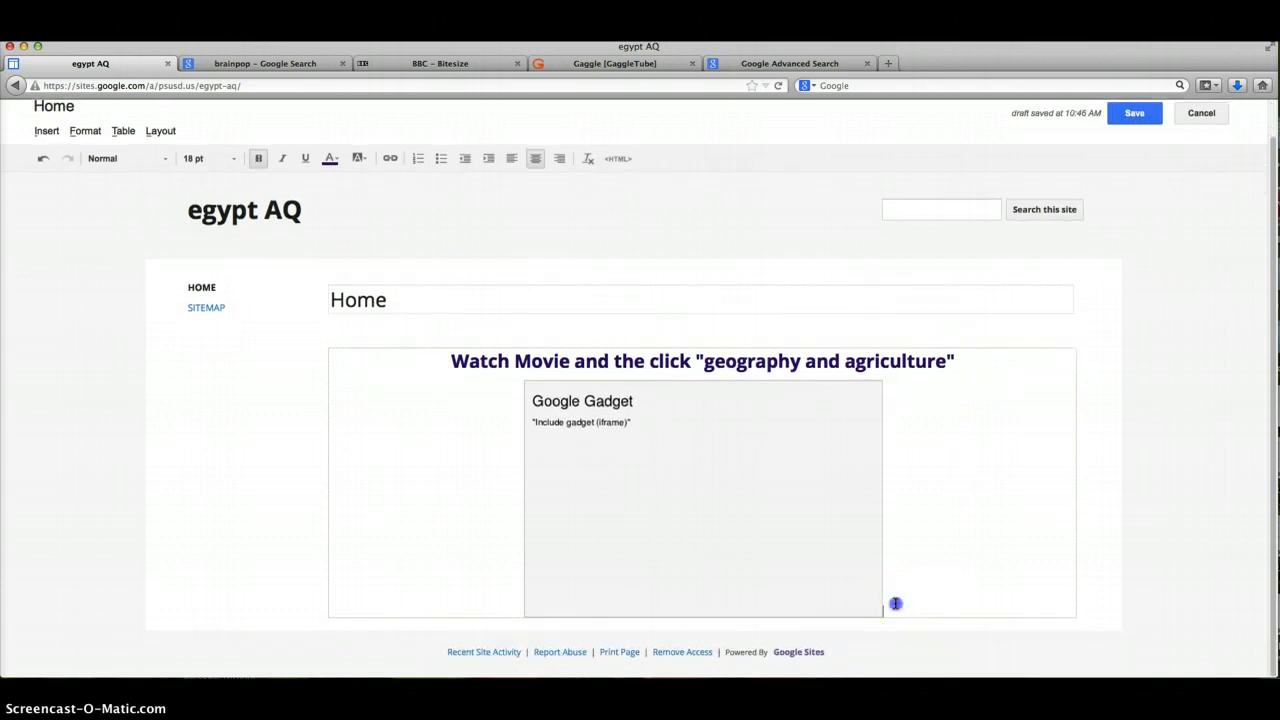
pyautogui.press('Return')
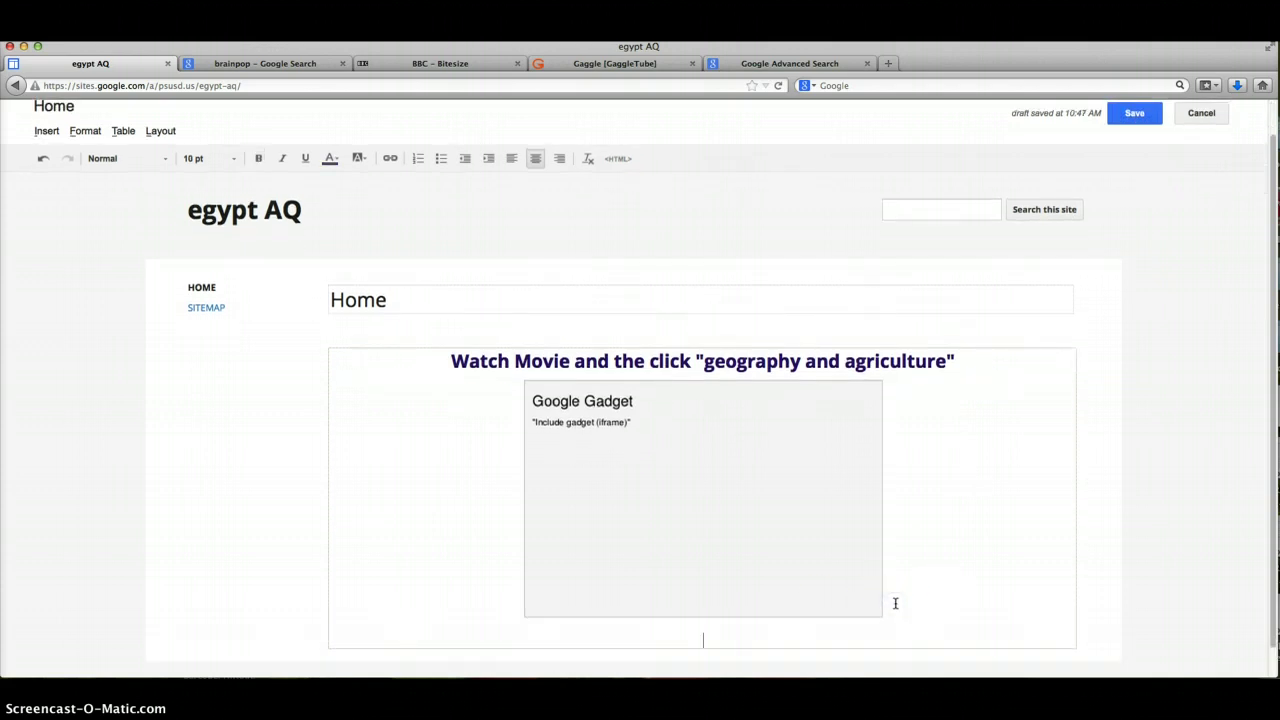
pyautogui.write('by Angle')
pyautogui.press('Return')
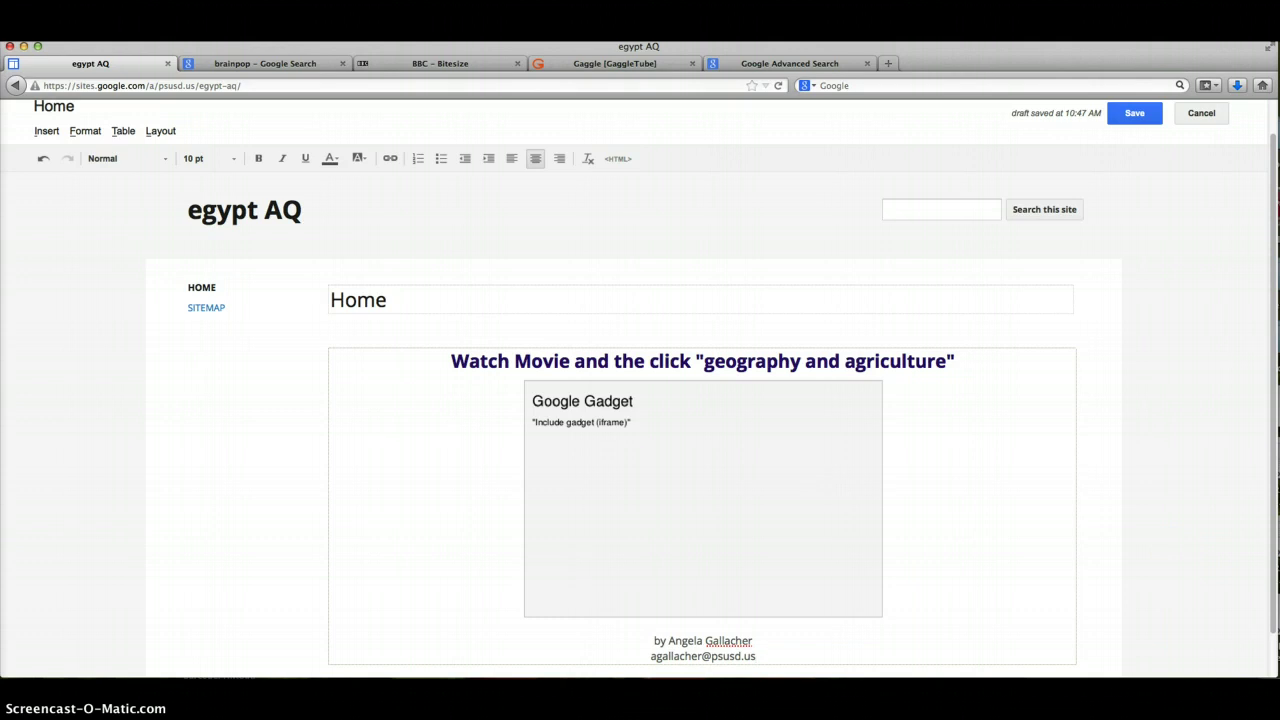
pyautogui.click(1140, 115)
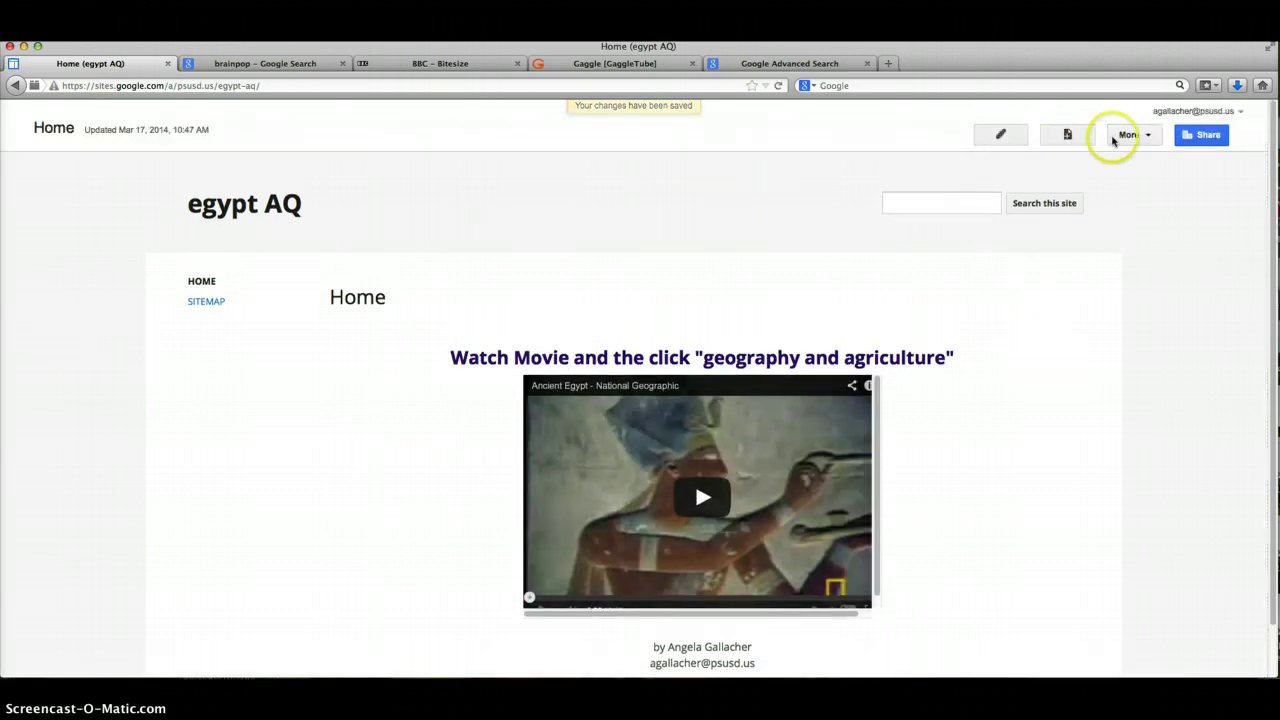
# Create a top-level web page named "geography and agriculture" in the site
pyautogui.click(1068, 133)
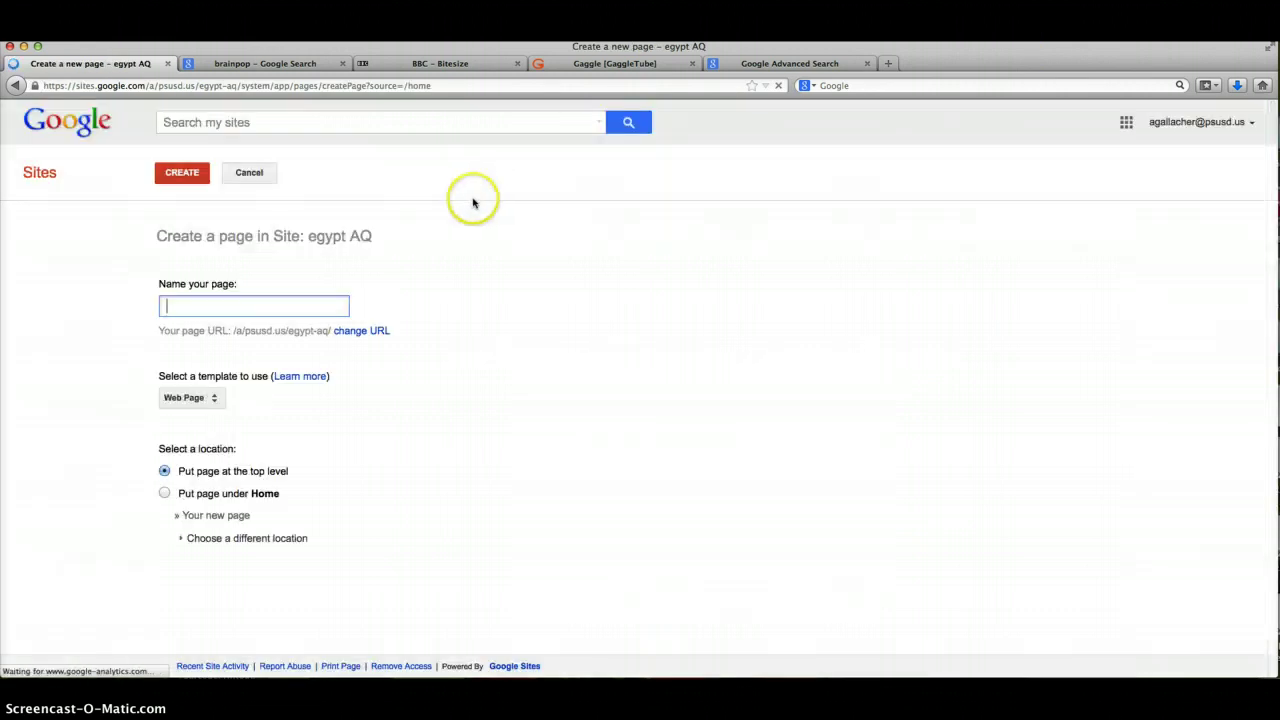
pyautogui.write('geography and agriculture')
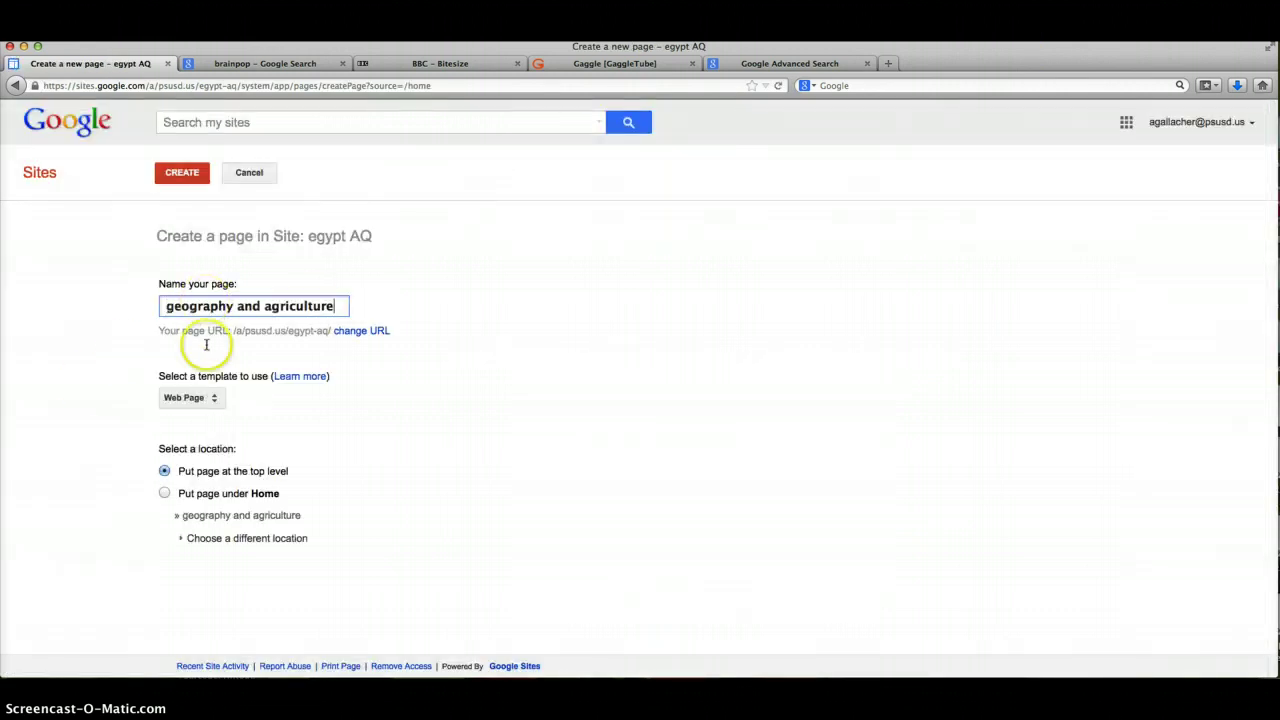
pyautogui.click(186, 173)
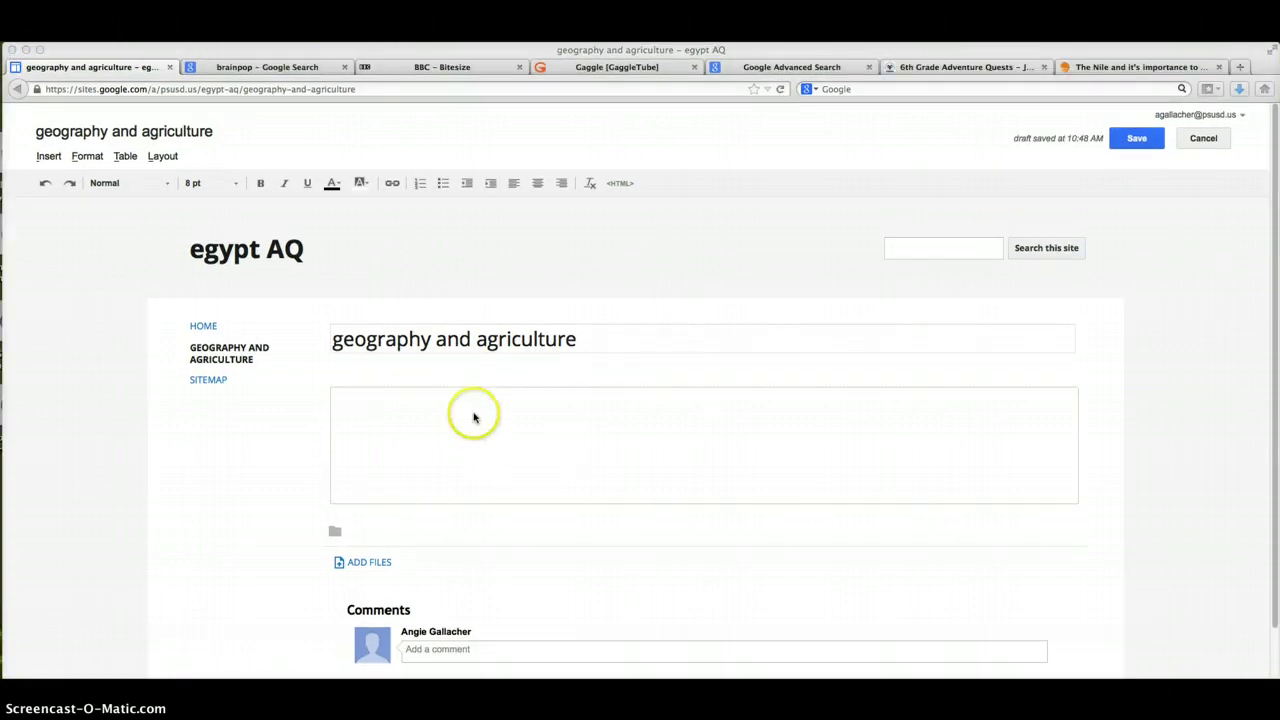
# Enter "1. After reading the short article, summarize why the Nile River was important to the ancient Egyptians? (DOK 2)" in the page body
pyautogui.click(364, 397)
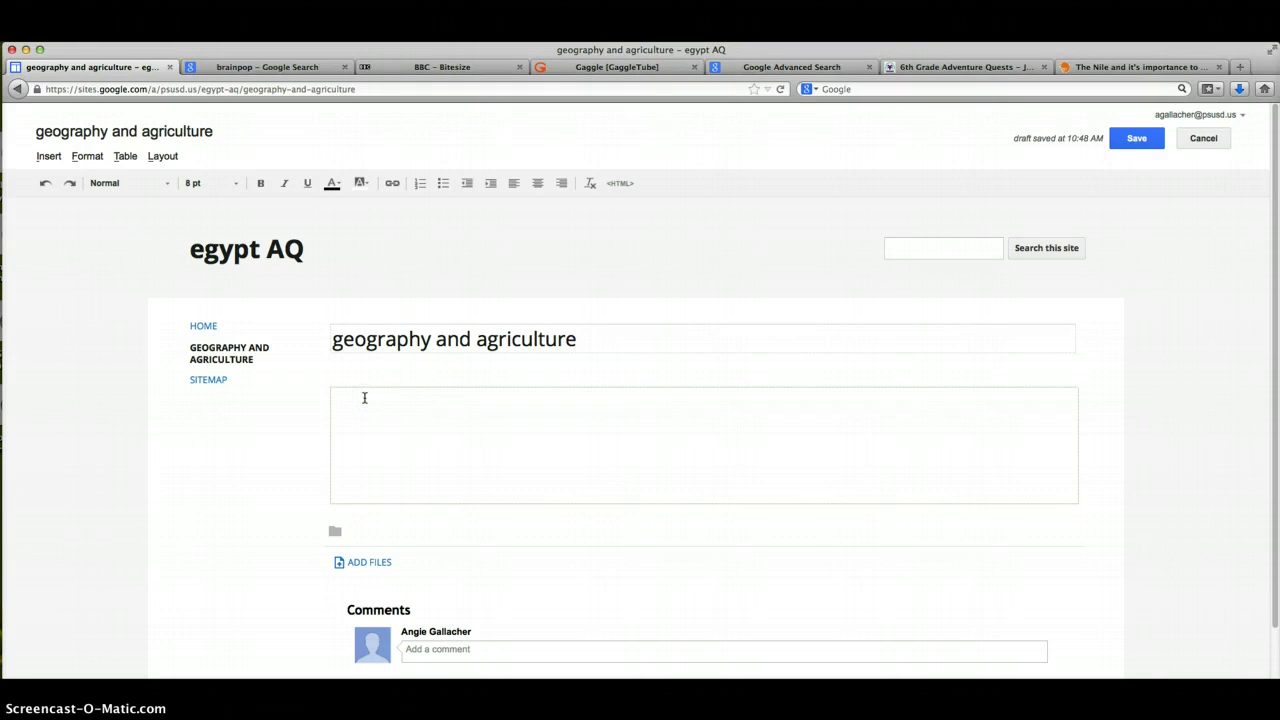
pyautogui.write('1. After reading the short article, summarize why the Nile River was important to the ancient Egyptians? (DOK 2)')
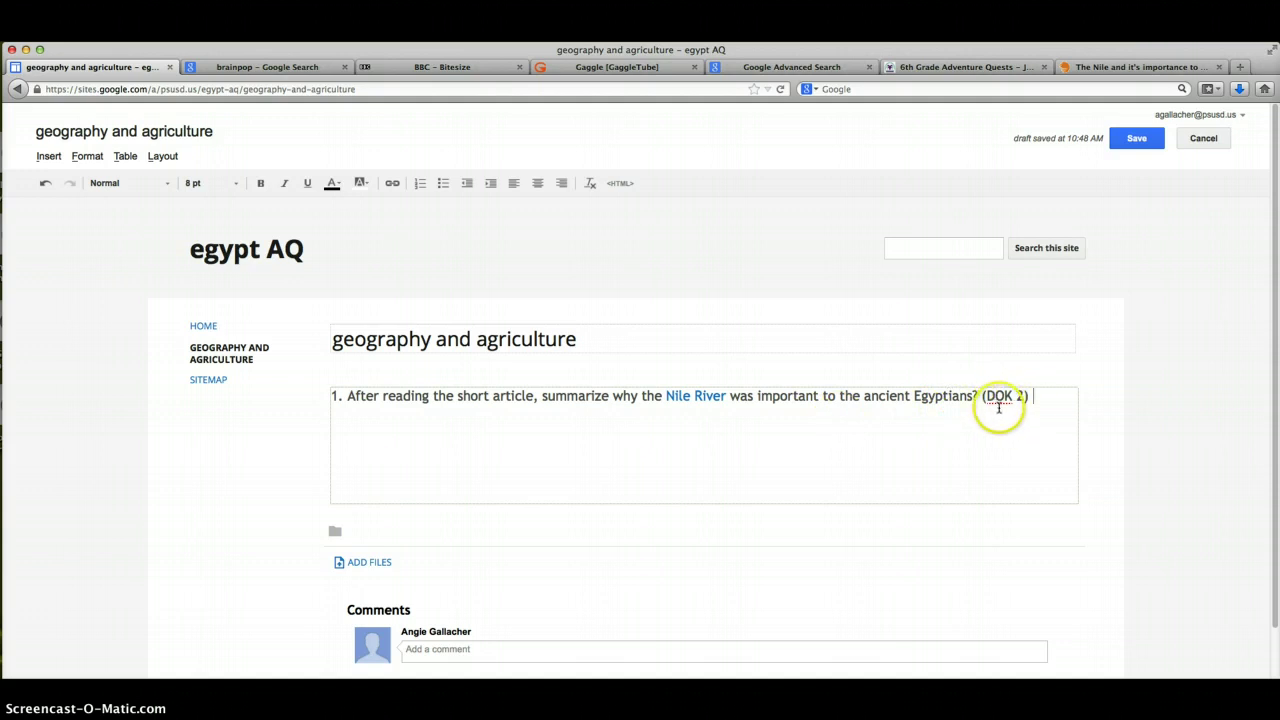
pyautogui.click(1030, 423)
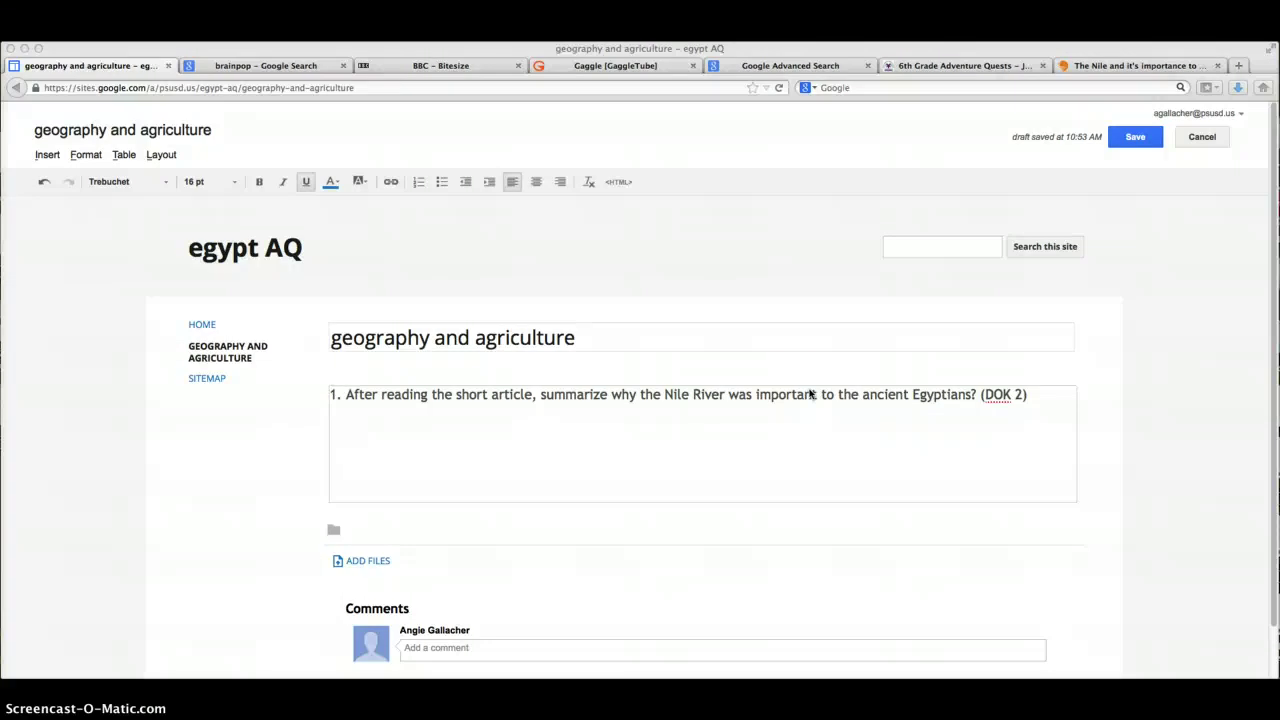
# Copy the web address of the article on the Nile's importance to the Ancient Egyptians and return to the geography and agriculture page
pyautogui.click(1160, 68)
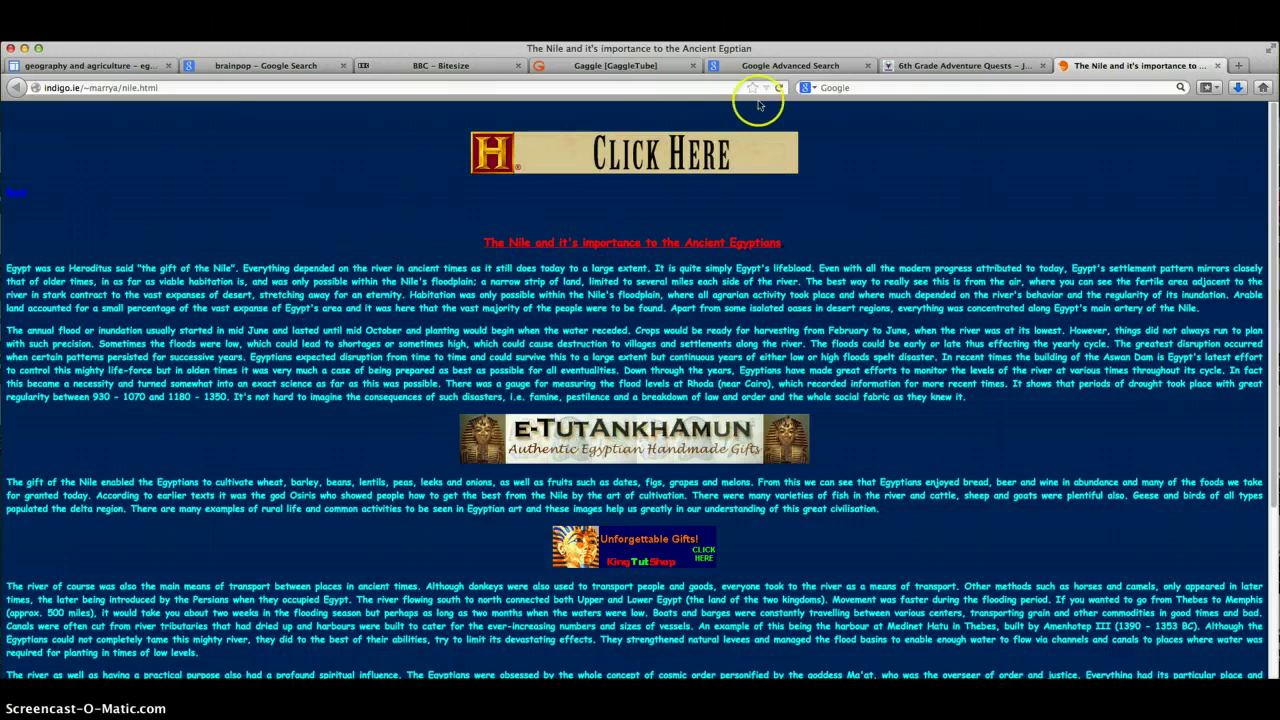
pyautogui.click(179, 87)
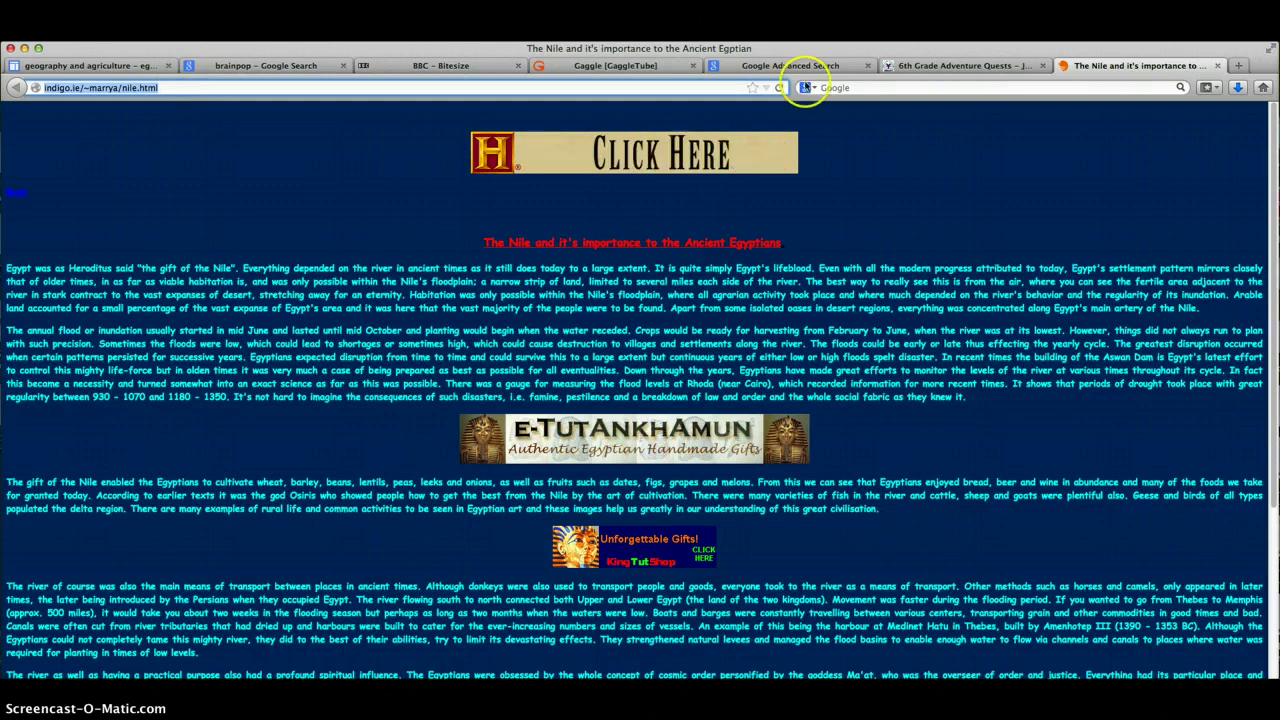
pyautogui.click(89, 65)
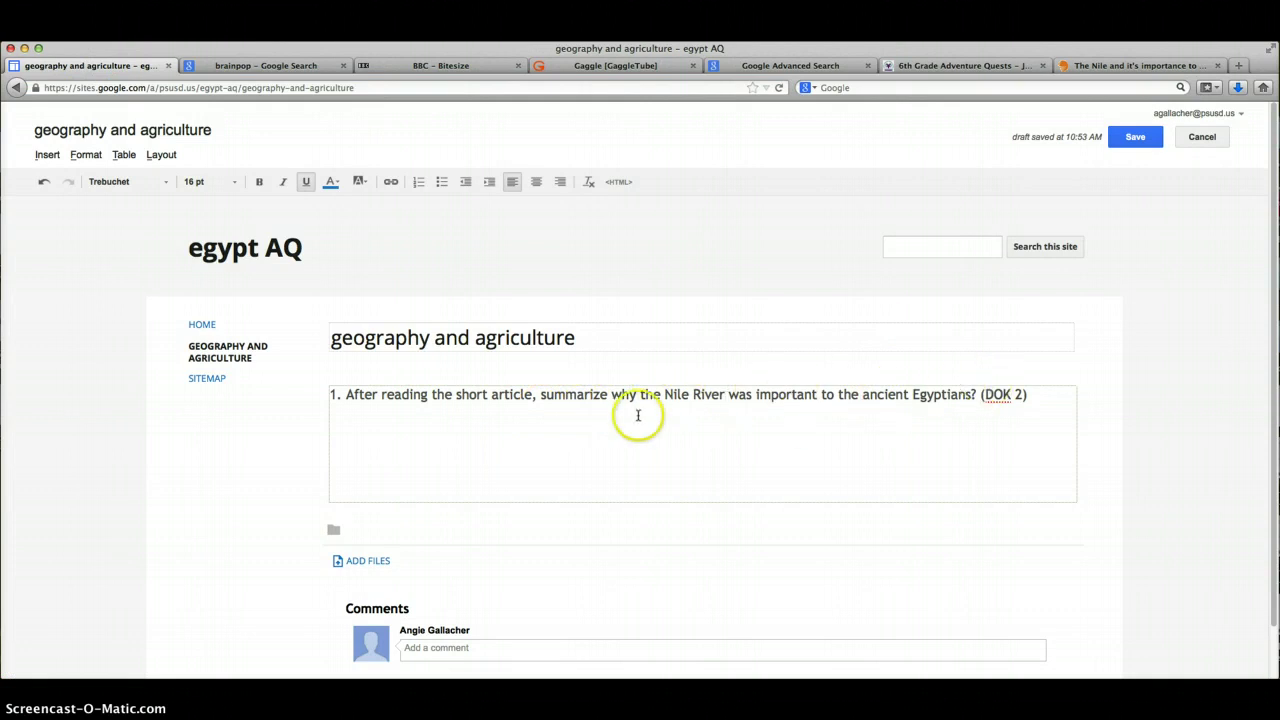
pyautogui.moveTo(611, 394); pyautogui.dragTo(964, 398)
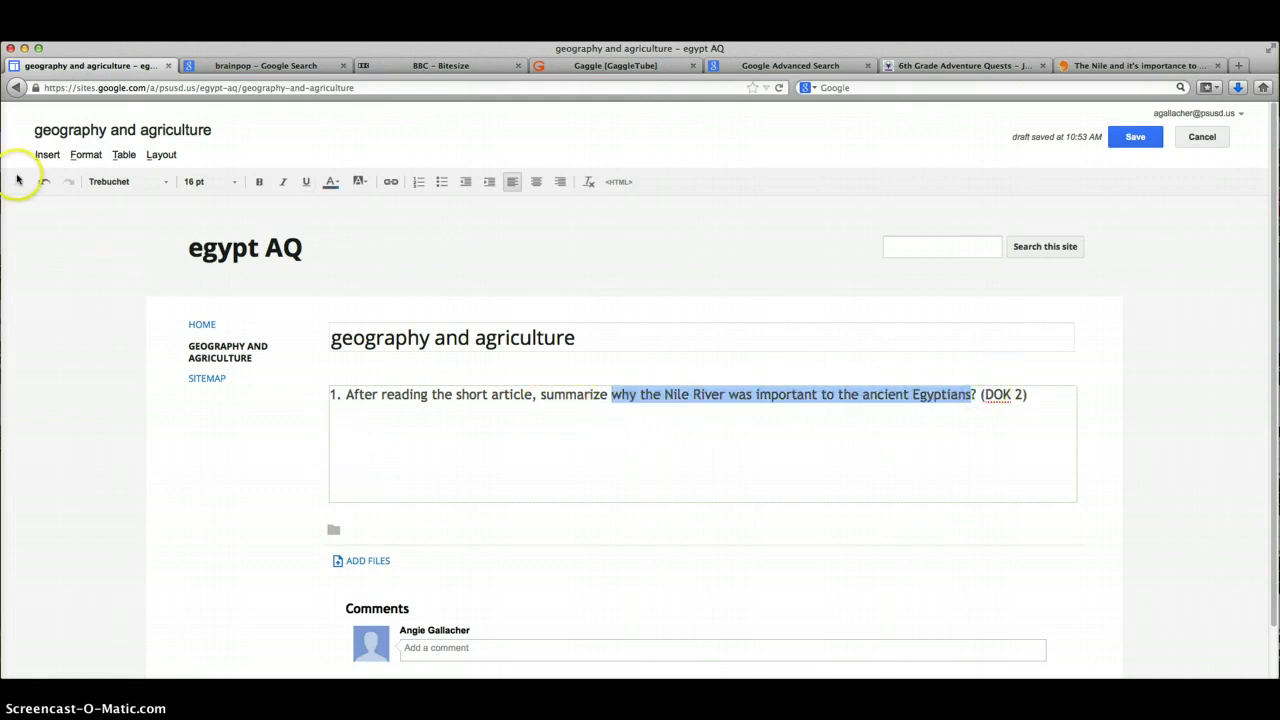
pyautogui.click(47, 155)
pyautogui.click(69, 233)
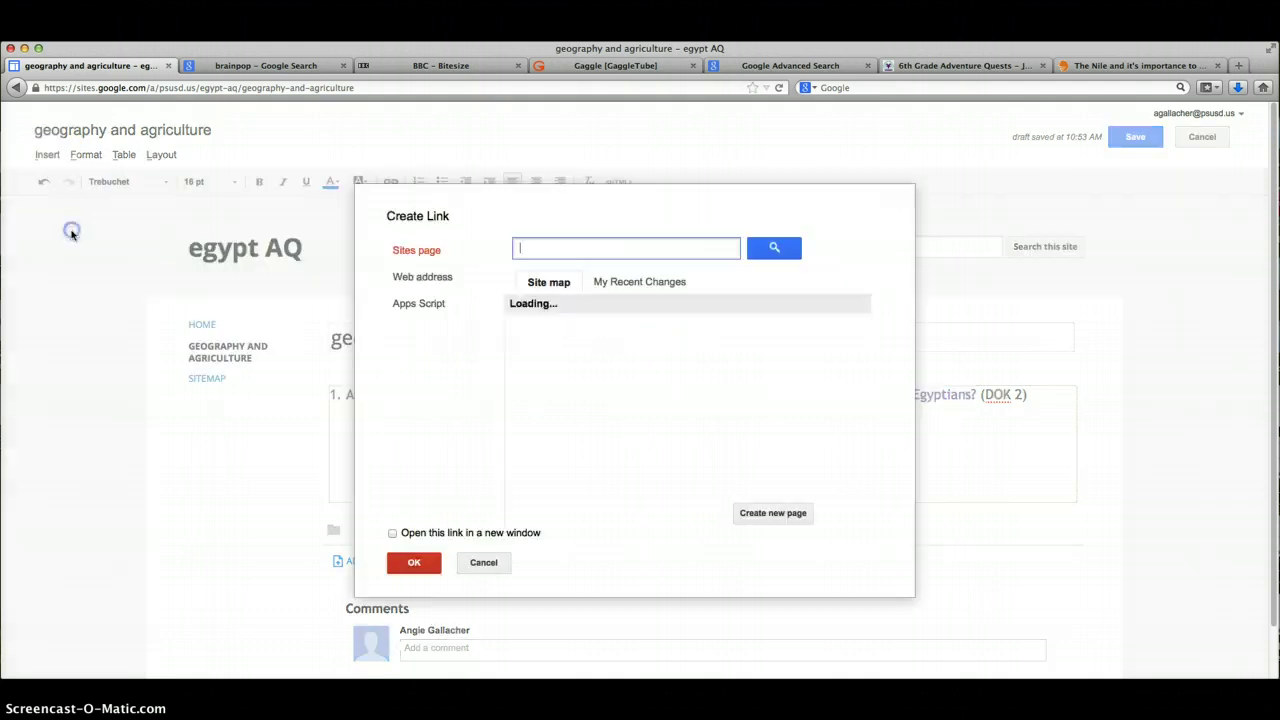
pyautogui.click(412, 279)
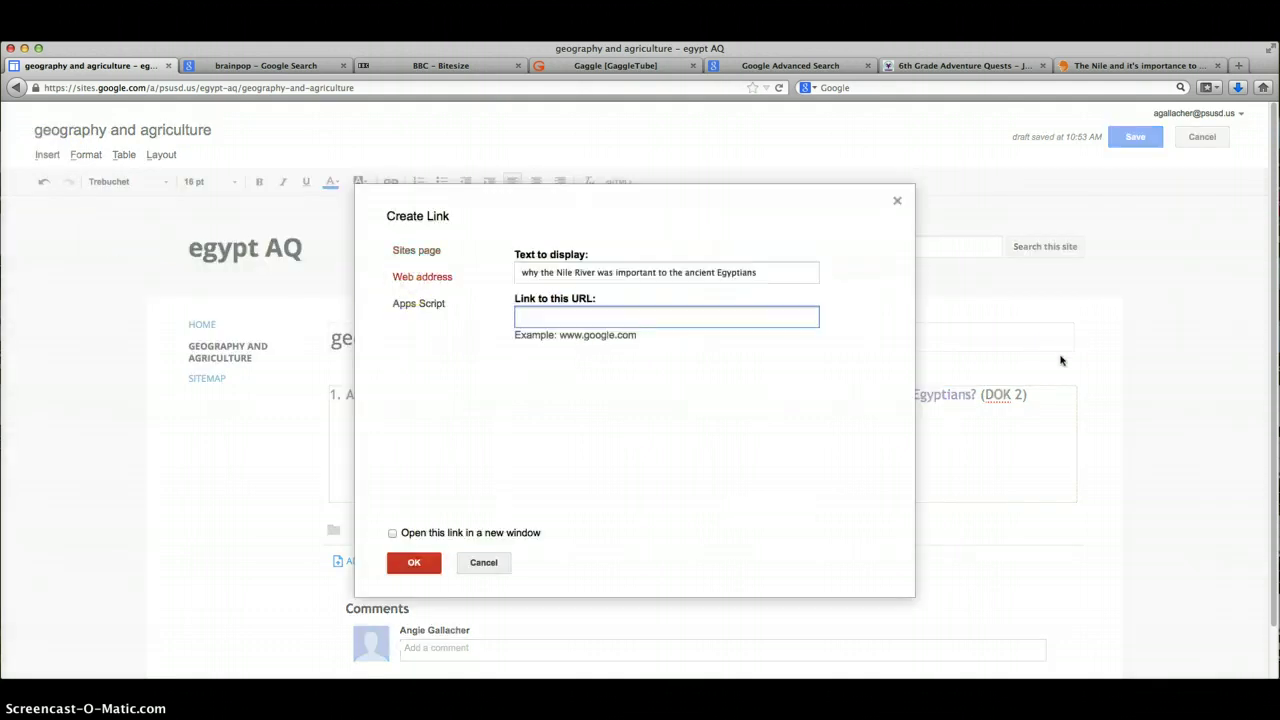
pyautogui.click(392, 533)
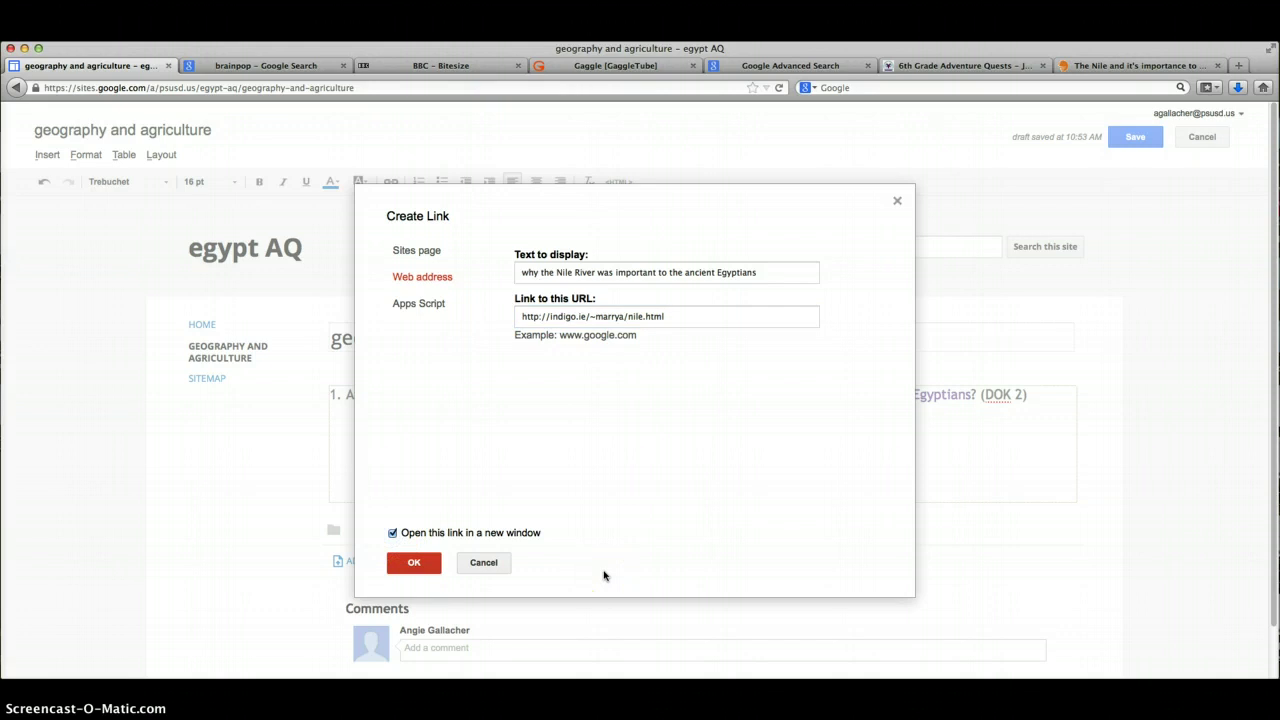
pyautogui.click(414, 563)
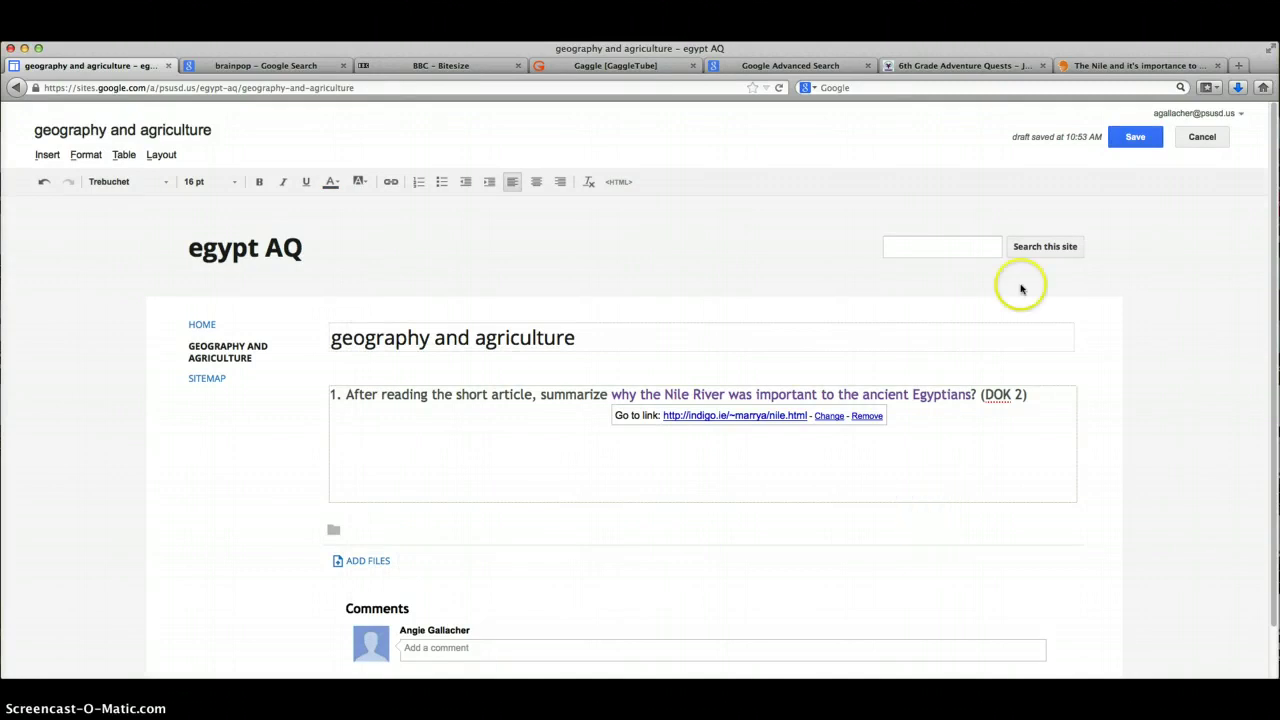
# Save the geography and agriculture page, test the article link in question 1, and close the opened article
pyautogui.click(1135, 136)
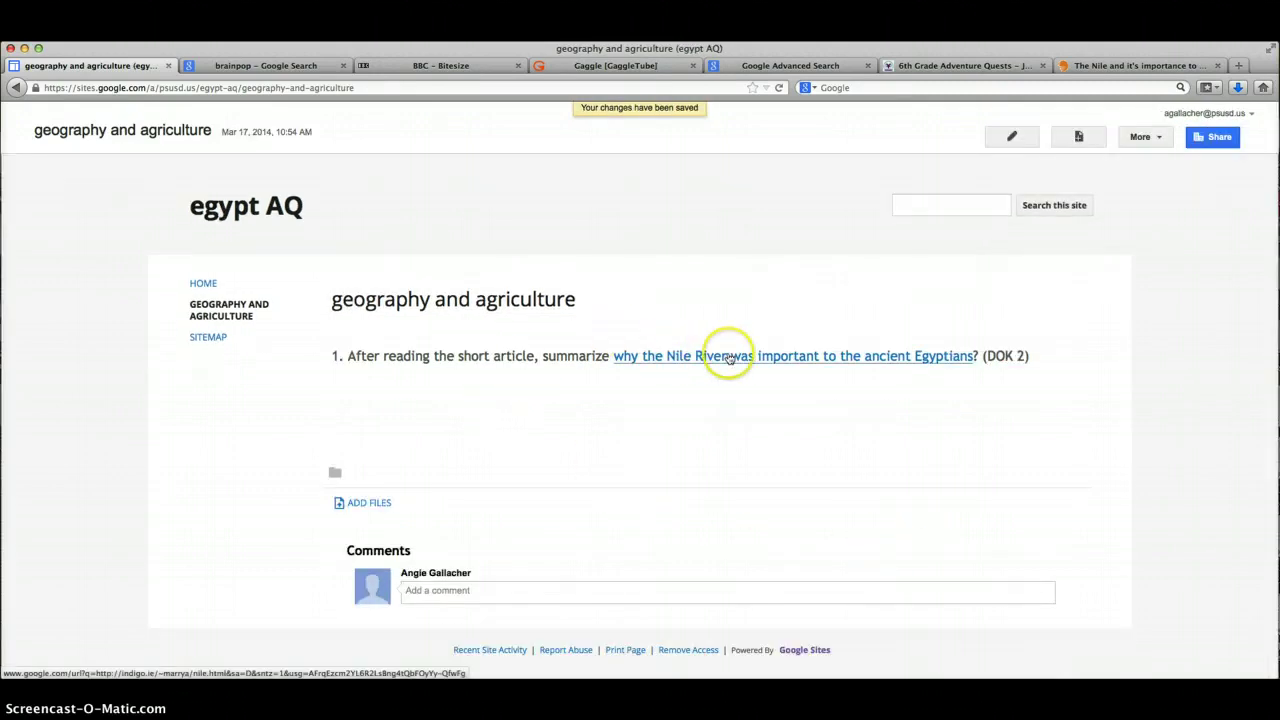
pyautogui.click(728, 355)
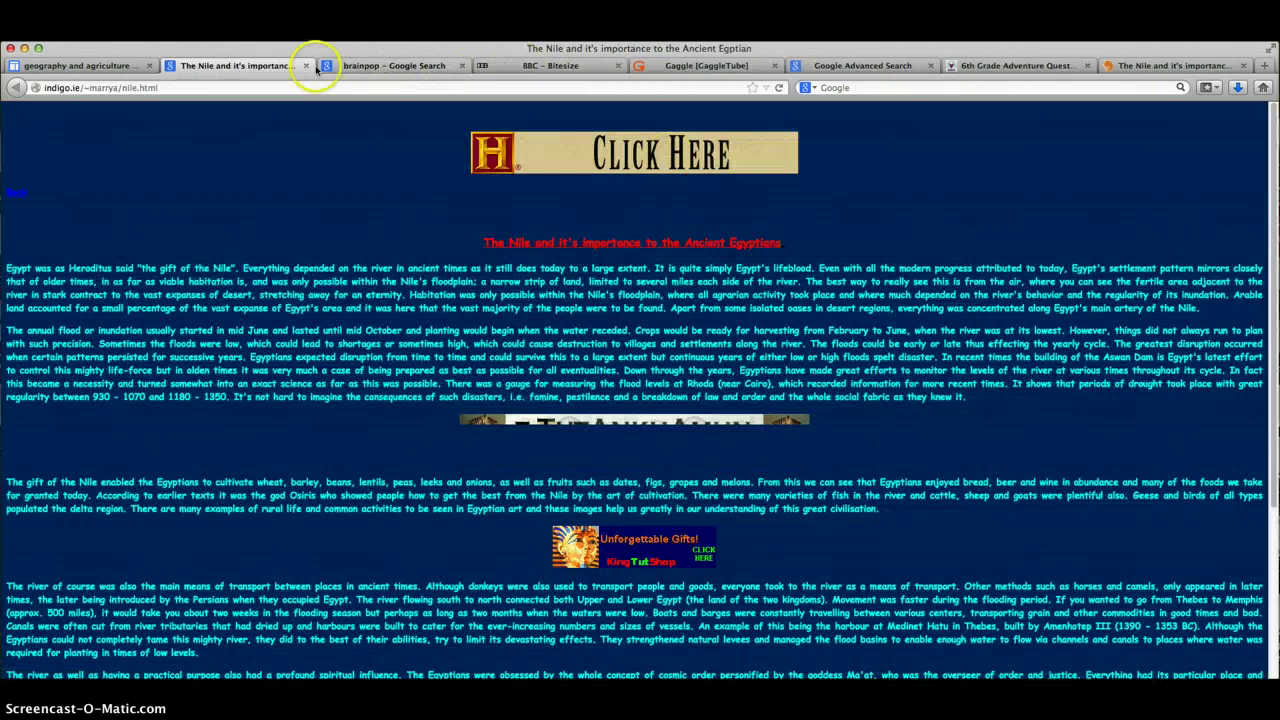
pyautogui.click(306, 65)
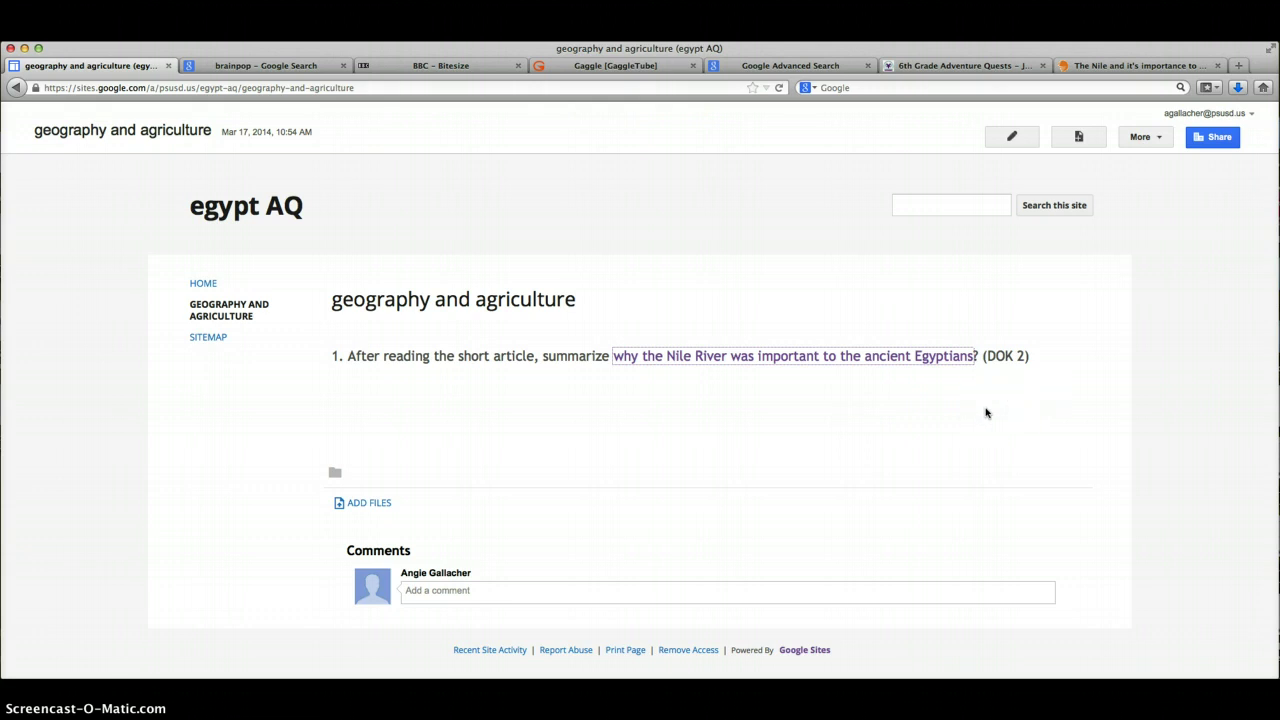
pyautogui.click(986, 412)
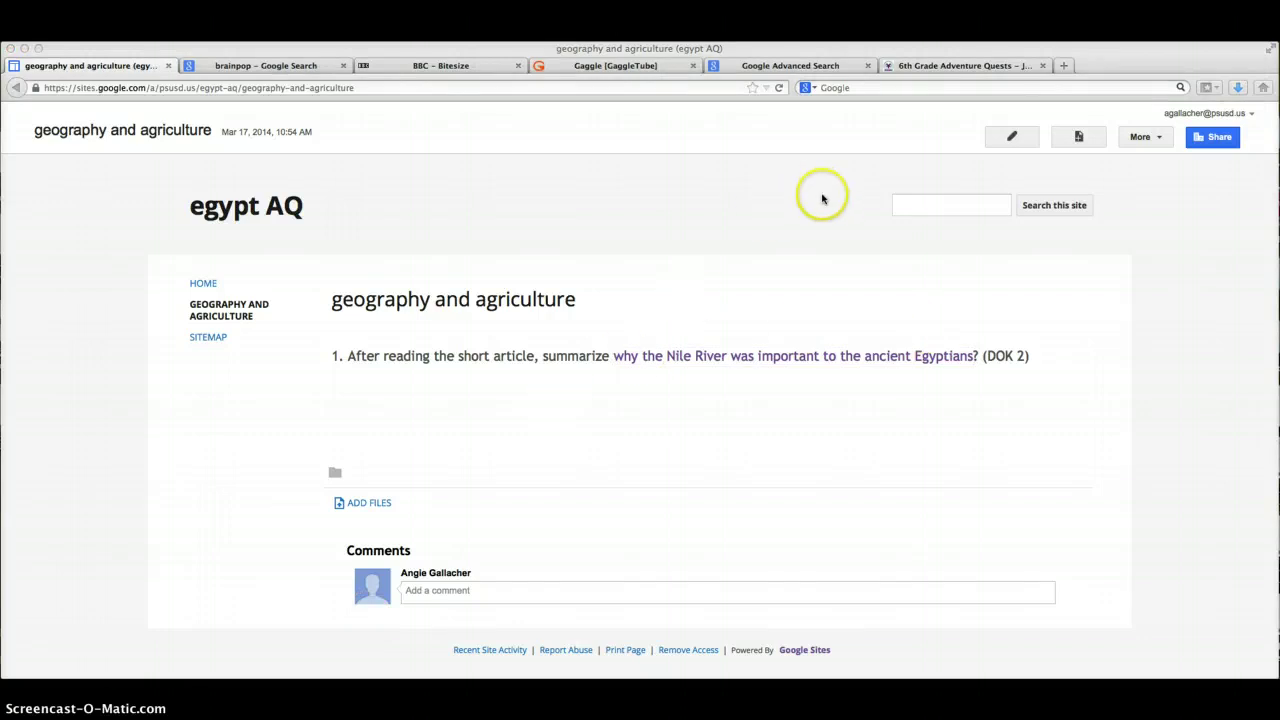
# Switch to GaggleTube and copy the embed code of "Egypt video- Egypt The Gift of Nile"
pyautogui.click(616, 66)
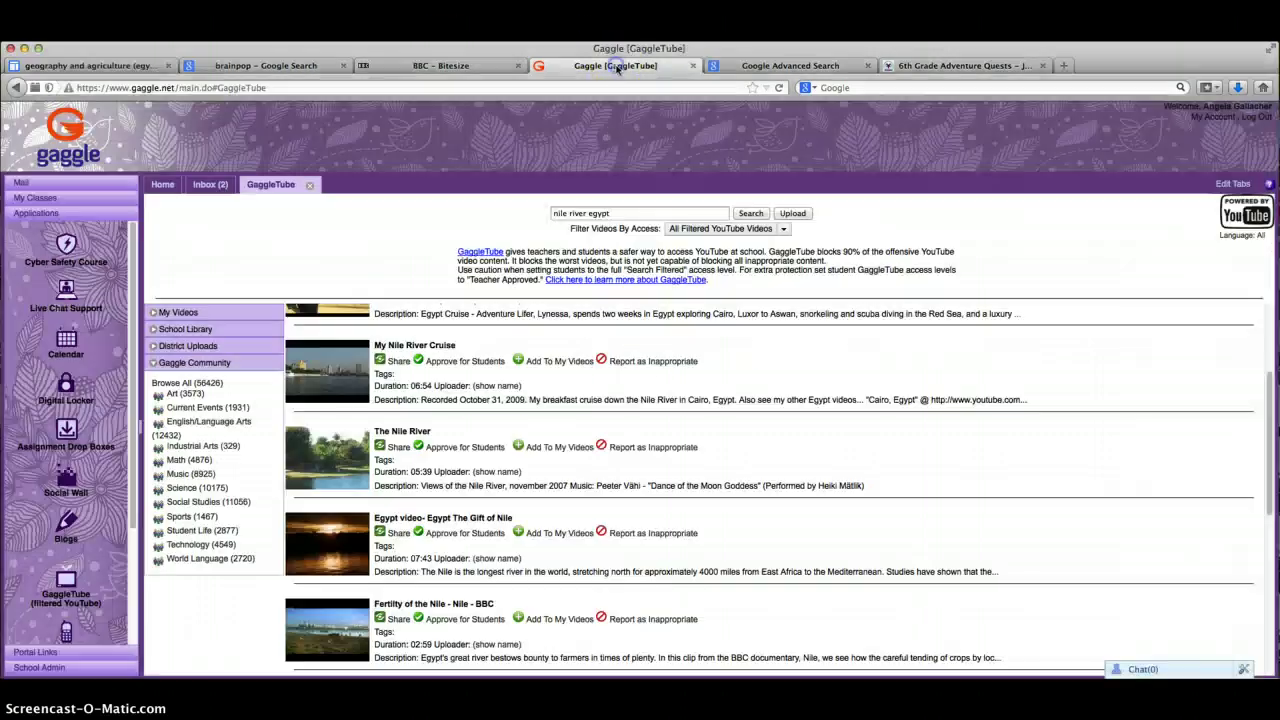
pyautogui.click(405, 537)
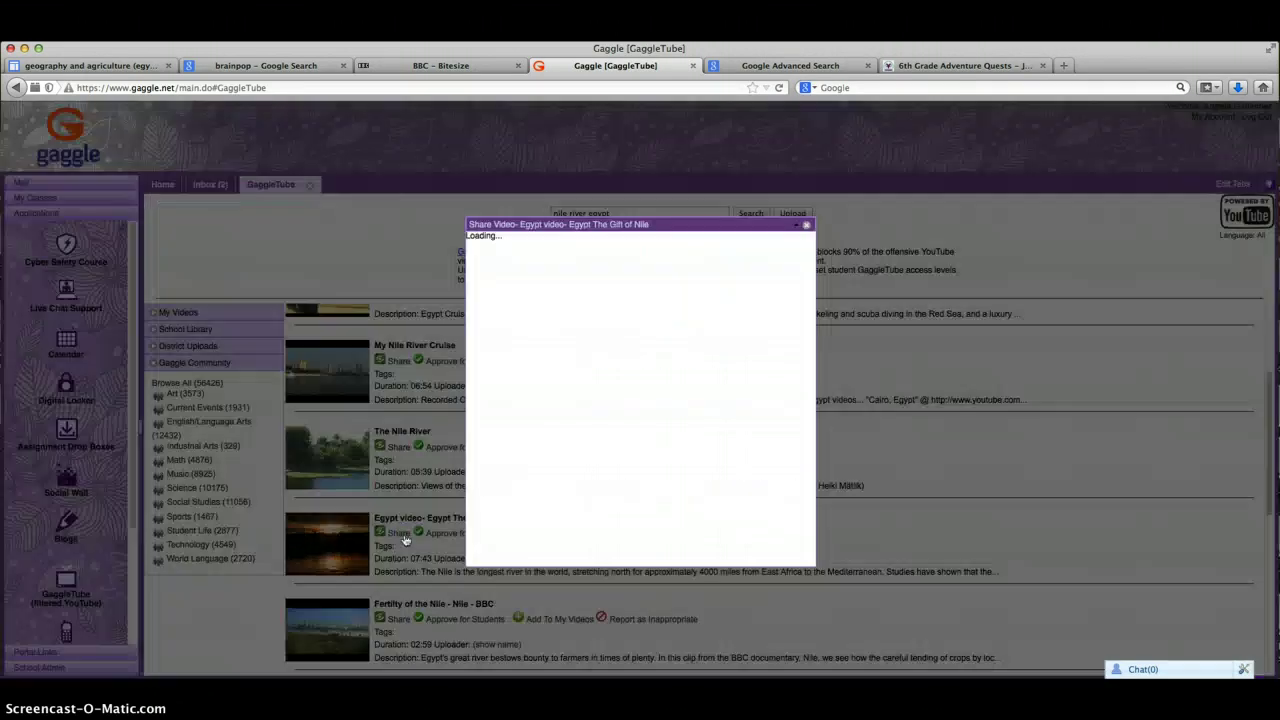
pyautogui.click(594, 240)
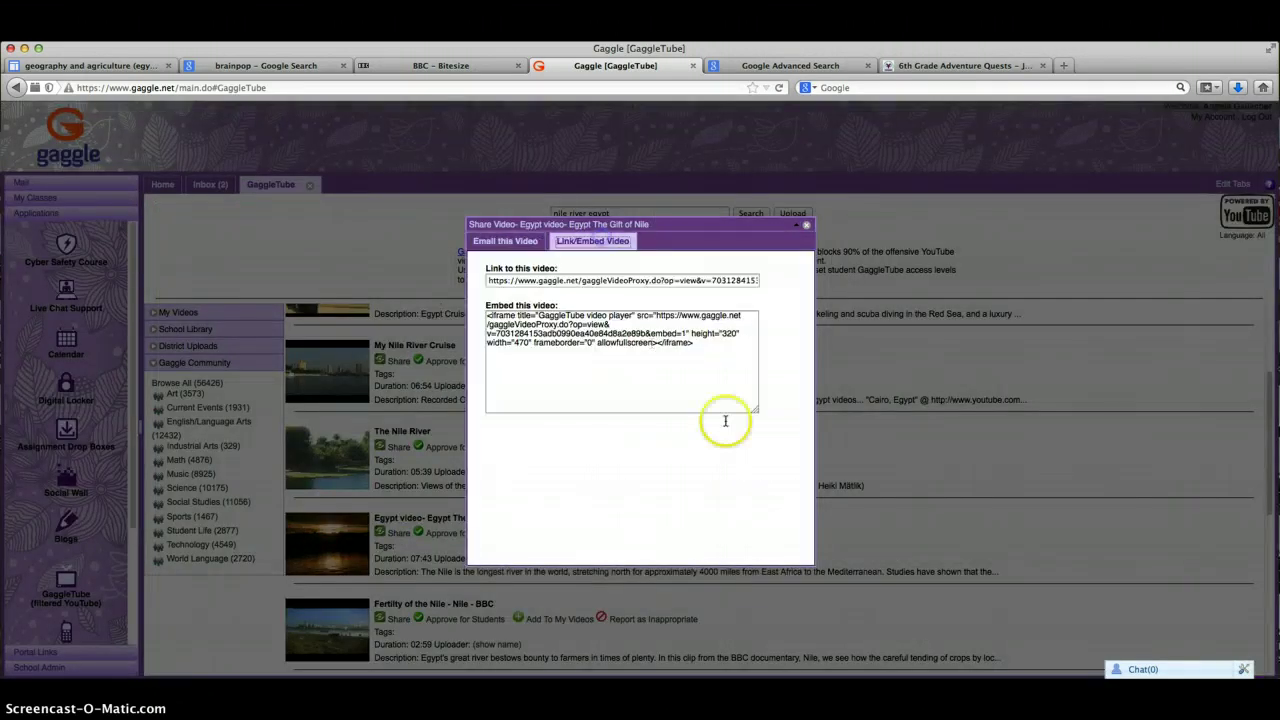
pyautogui.click(727, 346)
pyautogui.press('super+c')
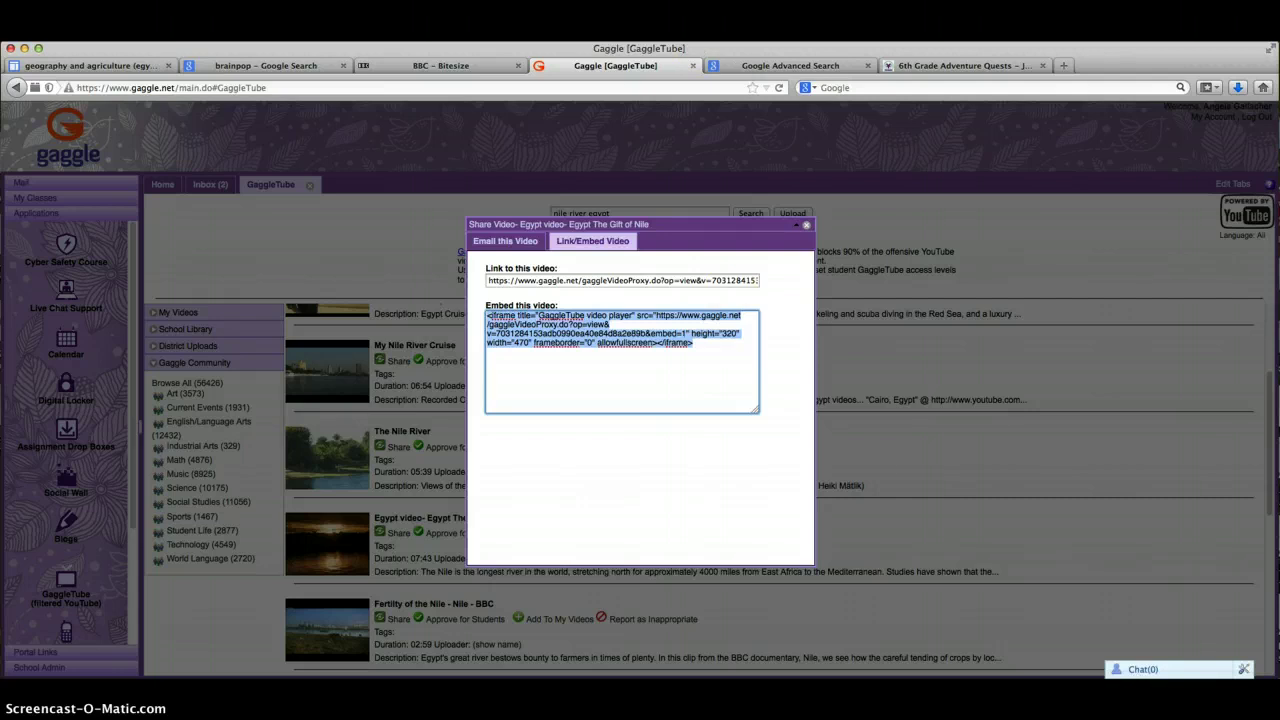
# Add the copied video embed code after question 1 in the HTML of the geography and agriculture page
pyautogui.click(89, 66)
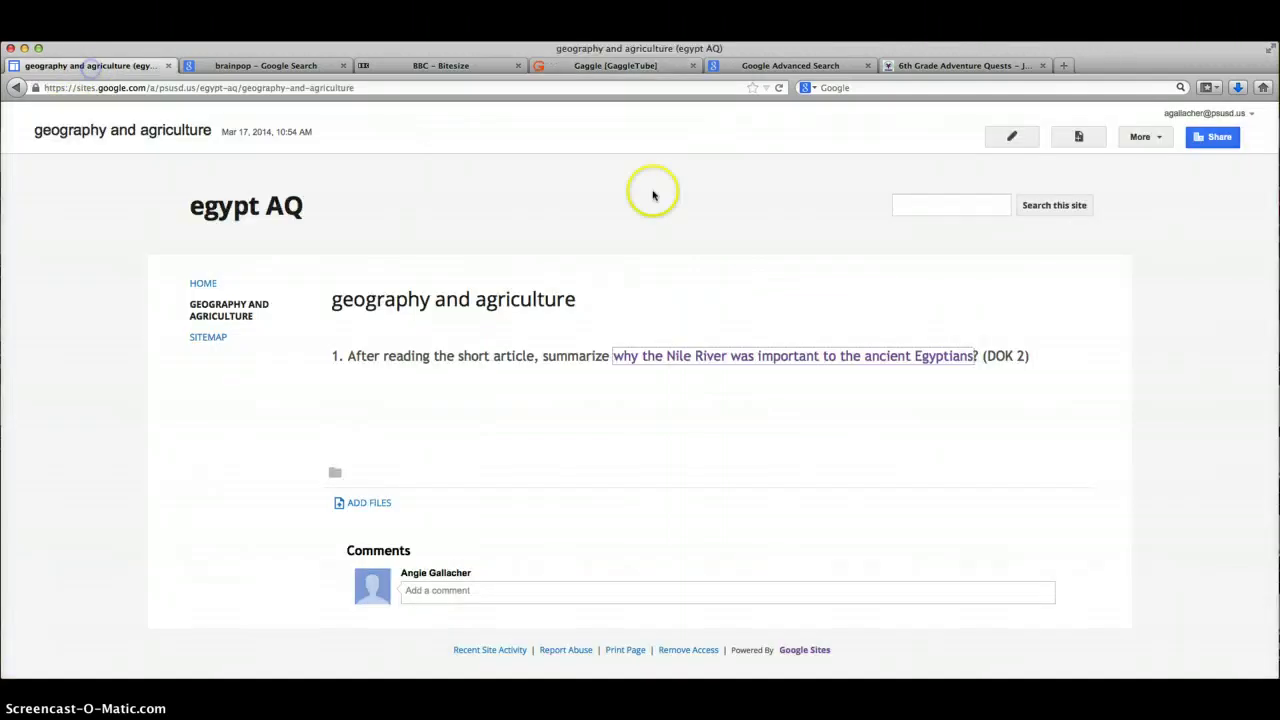
pyautogui.click(1016, 137)
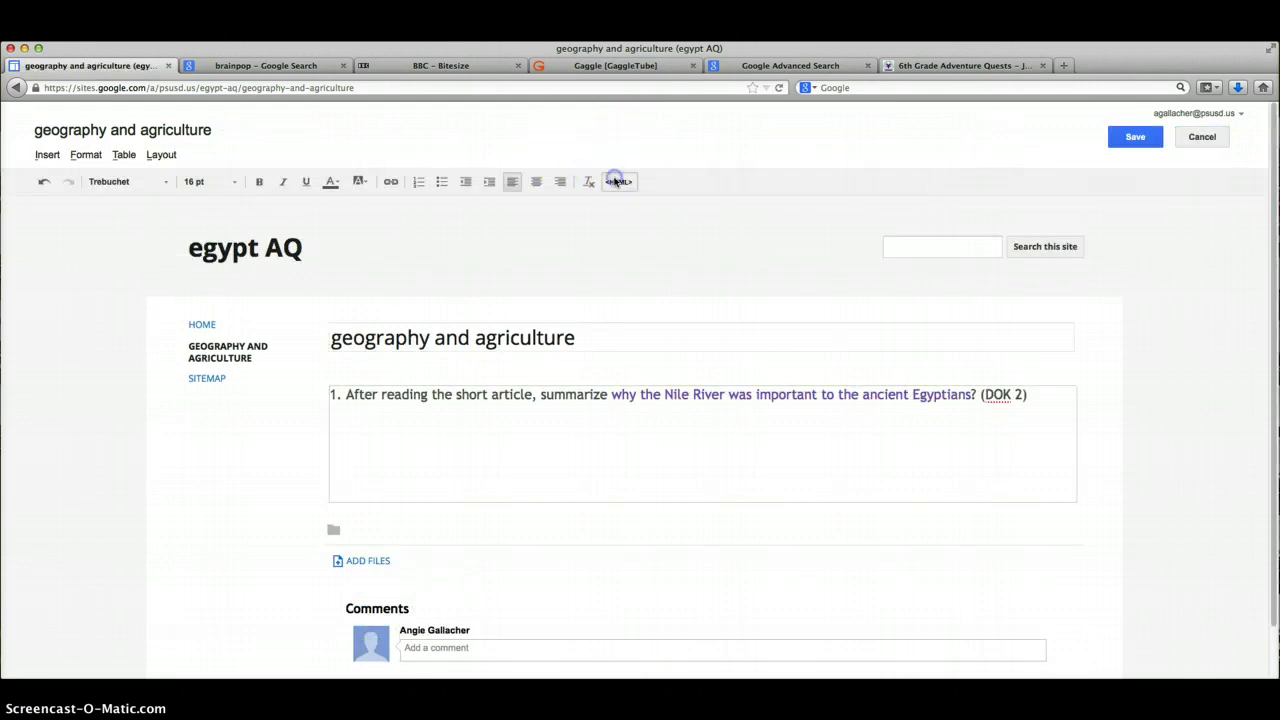
pyautogui.click(614, 181)
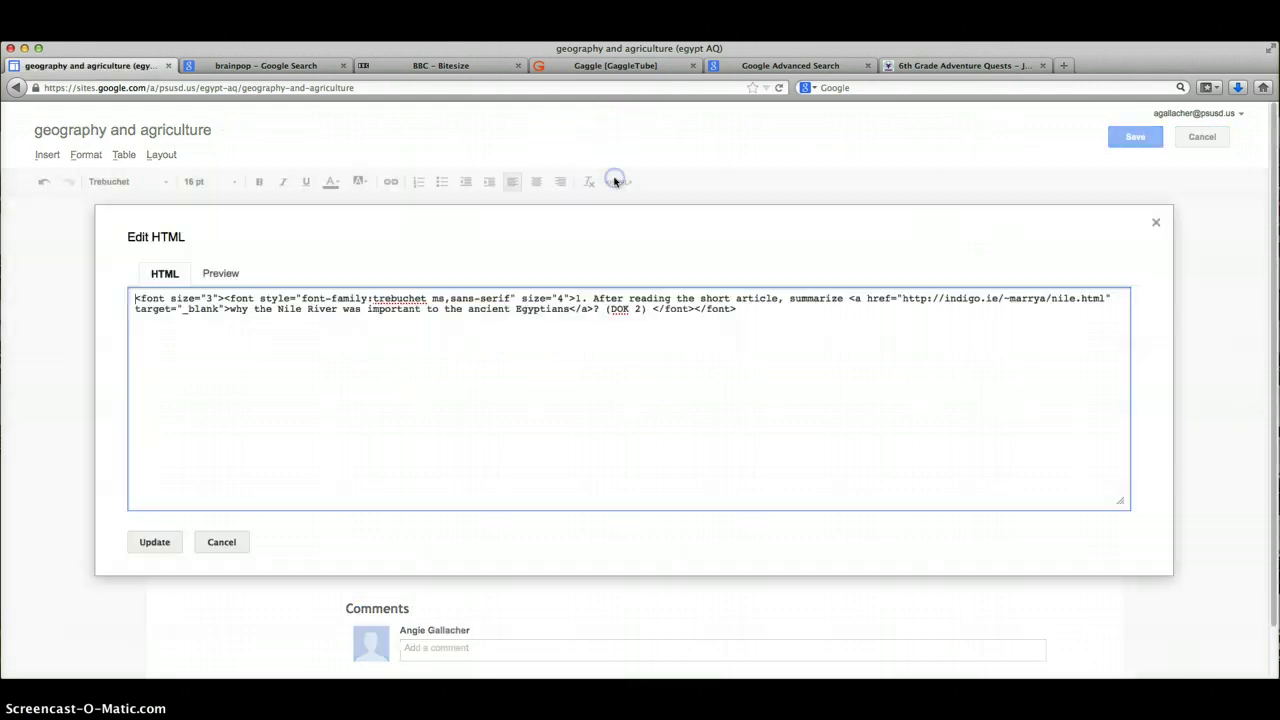
pyautogui.click(764, 311)
pyautogui.press('super+v')
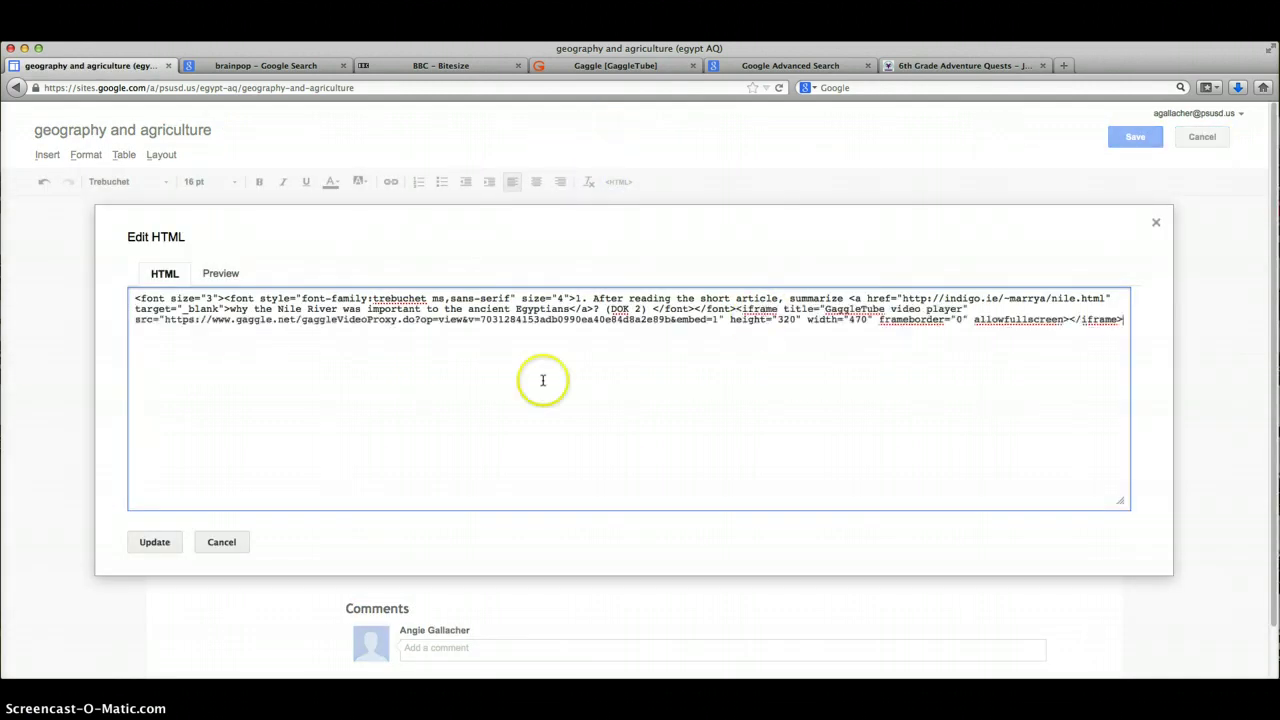
pyautogui.click(155, 541)
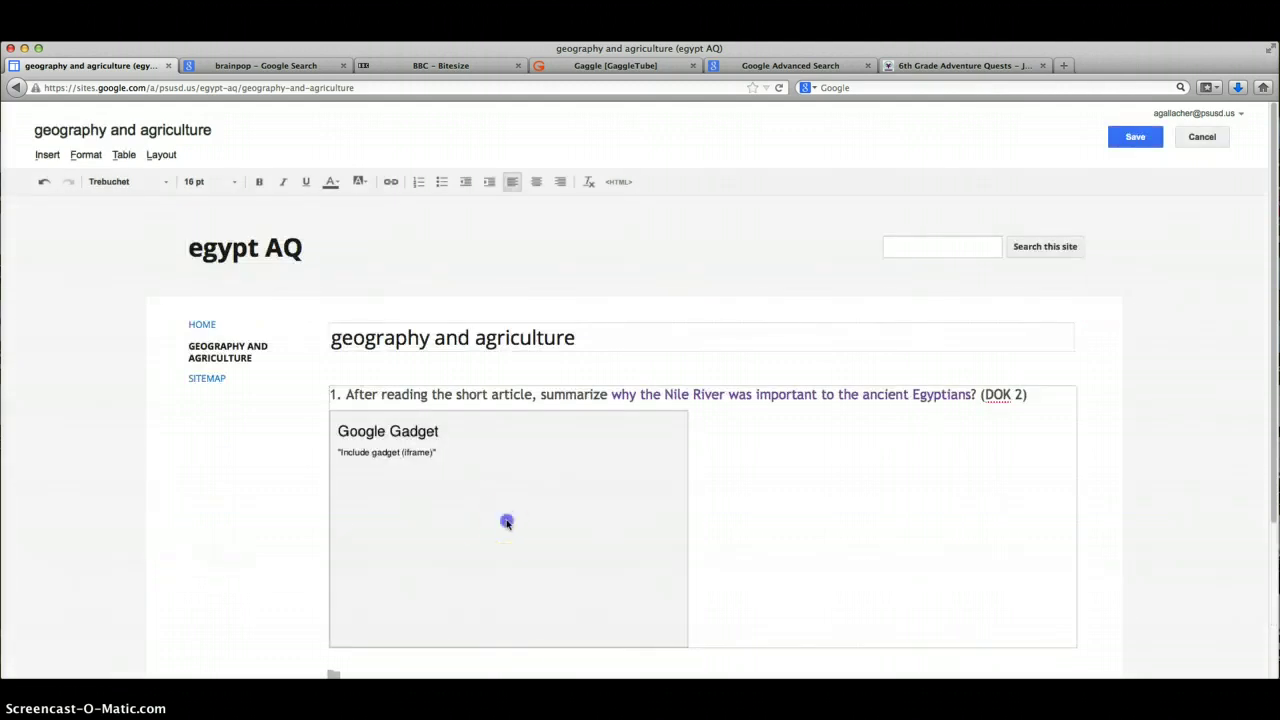
# Center the video gadget below question 1, save the page, and check the embedded video
pyautogui.click(507, 521)
pyautogui.click(409, 661)
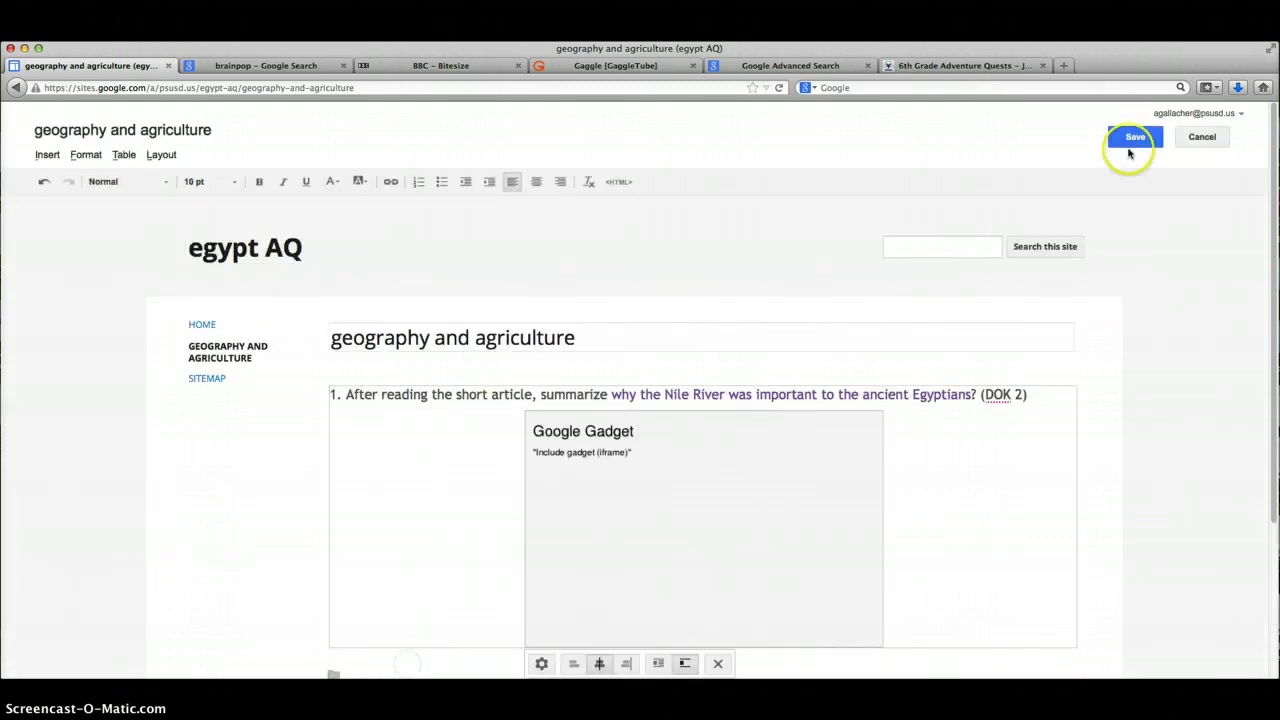
pyautogui.click(1134, 134)
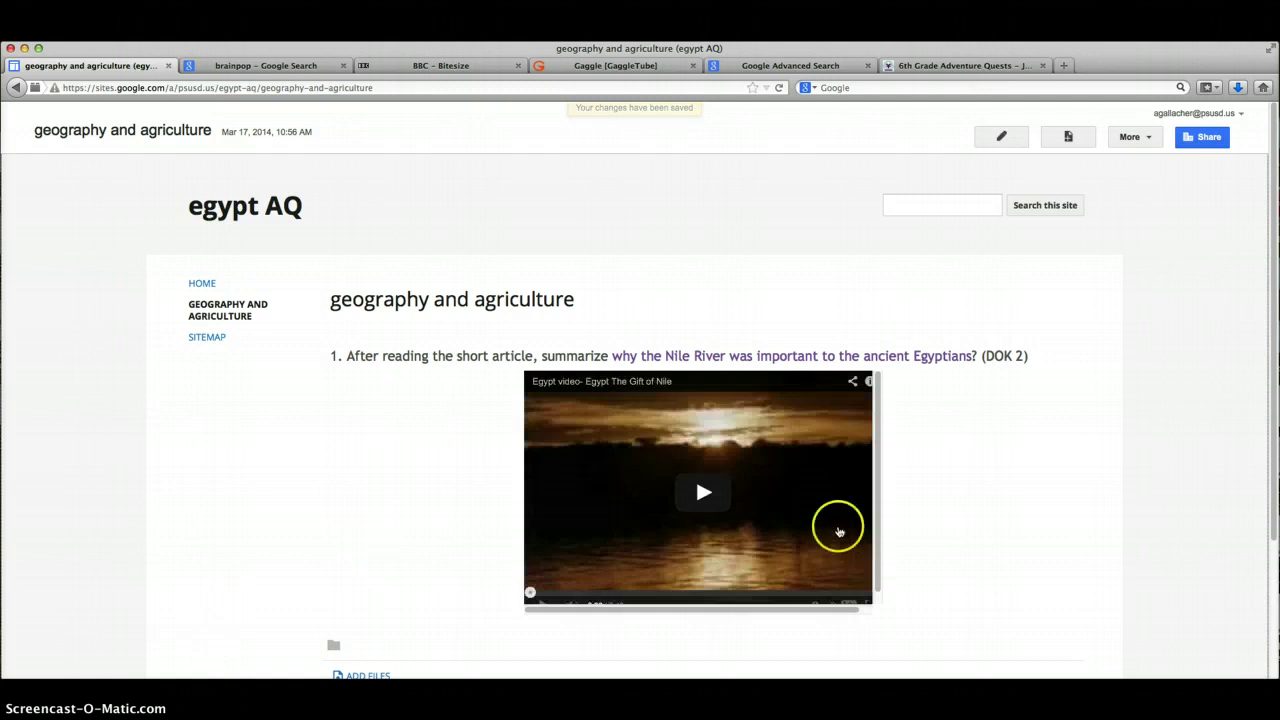
pyautogui.scroll(-1, 914, 523)
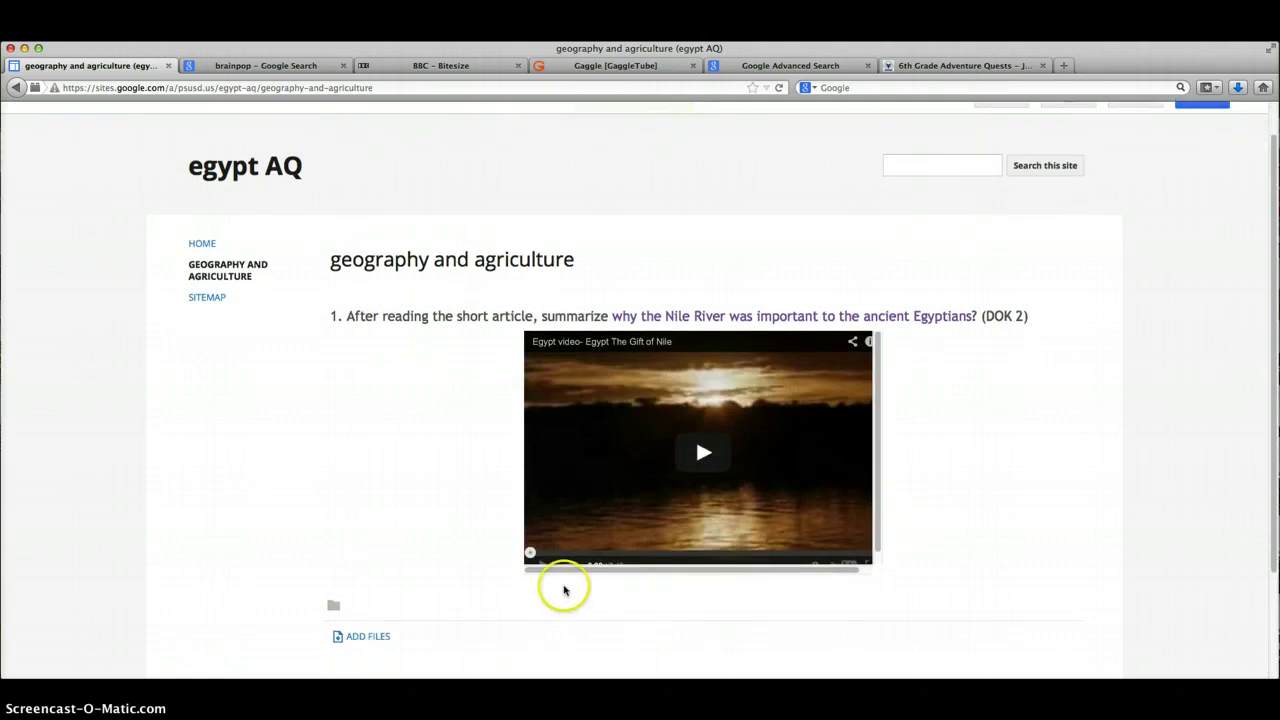
pyautogui.scroll(1, 1094, 266)
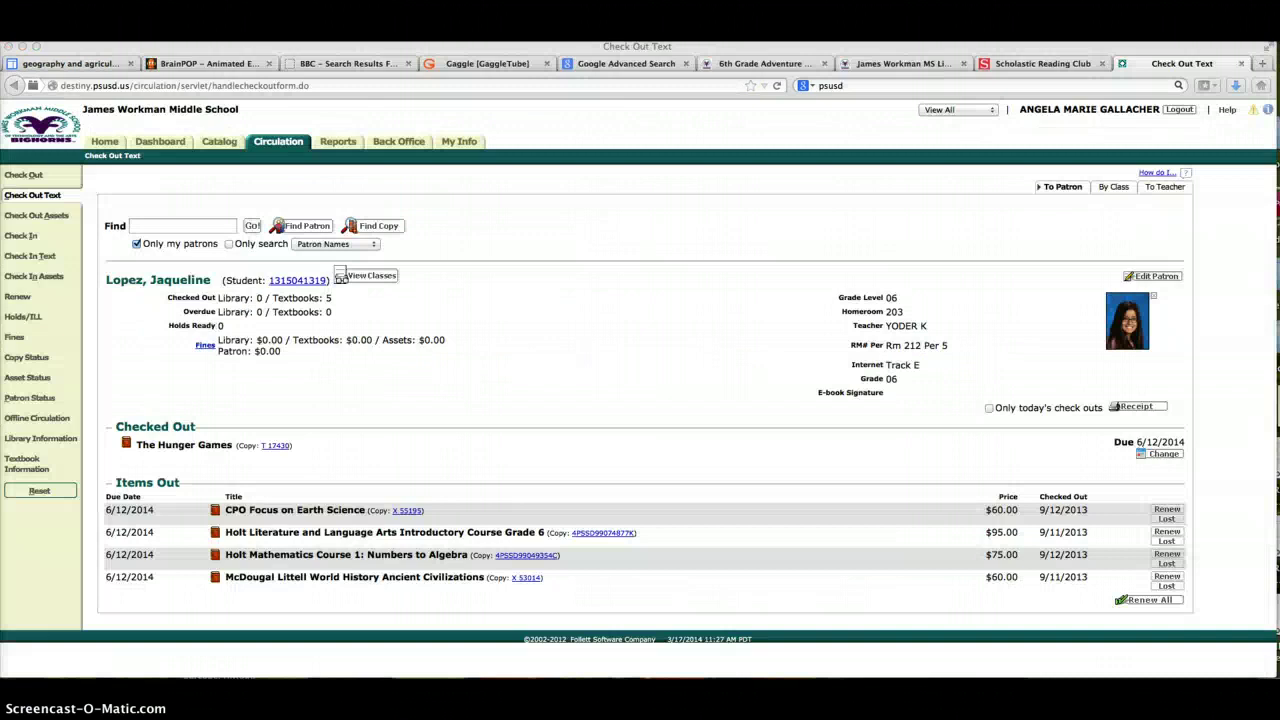
# Search Google Advanced Search for "egypt nile river" limited to the Shockwave Flash (.swf) file type
pyautogui.click(625, 66)
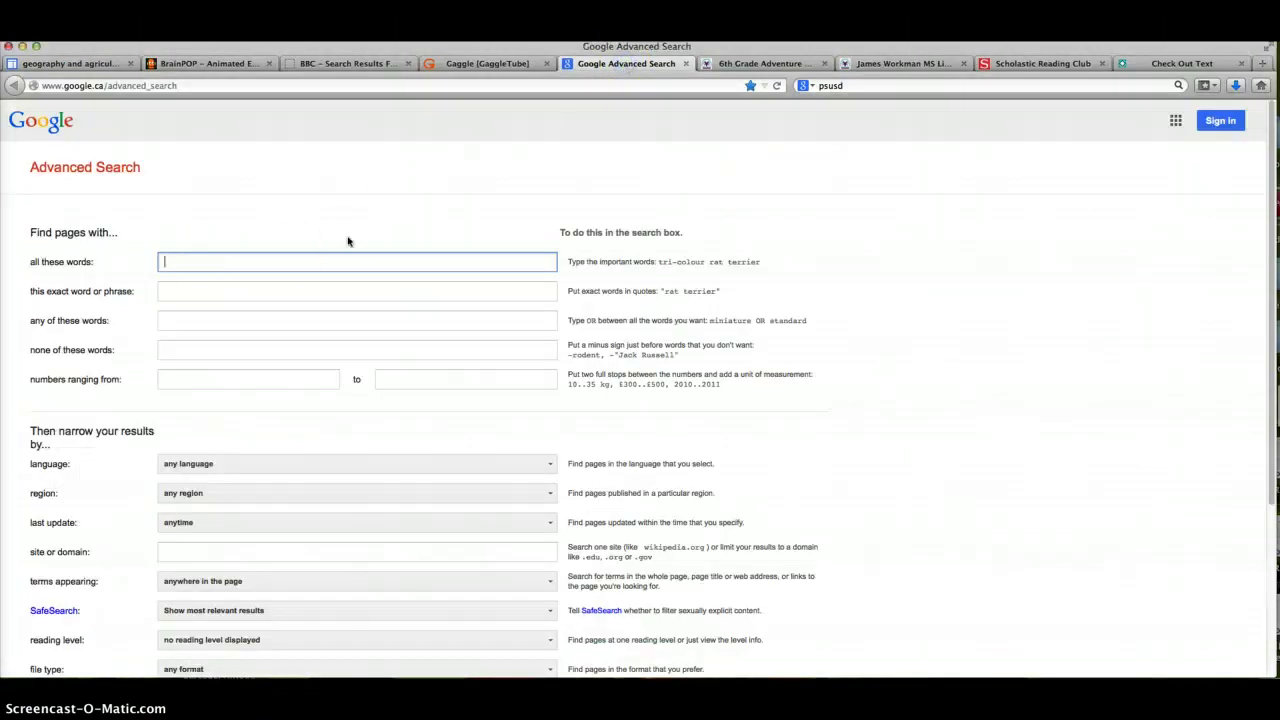
pyautogui.write('egypt nile river')
pyautogui.scroll(-5, 894, 484)
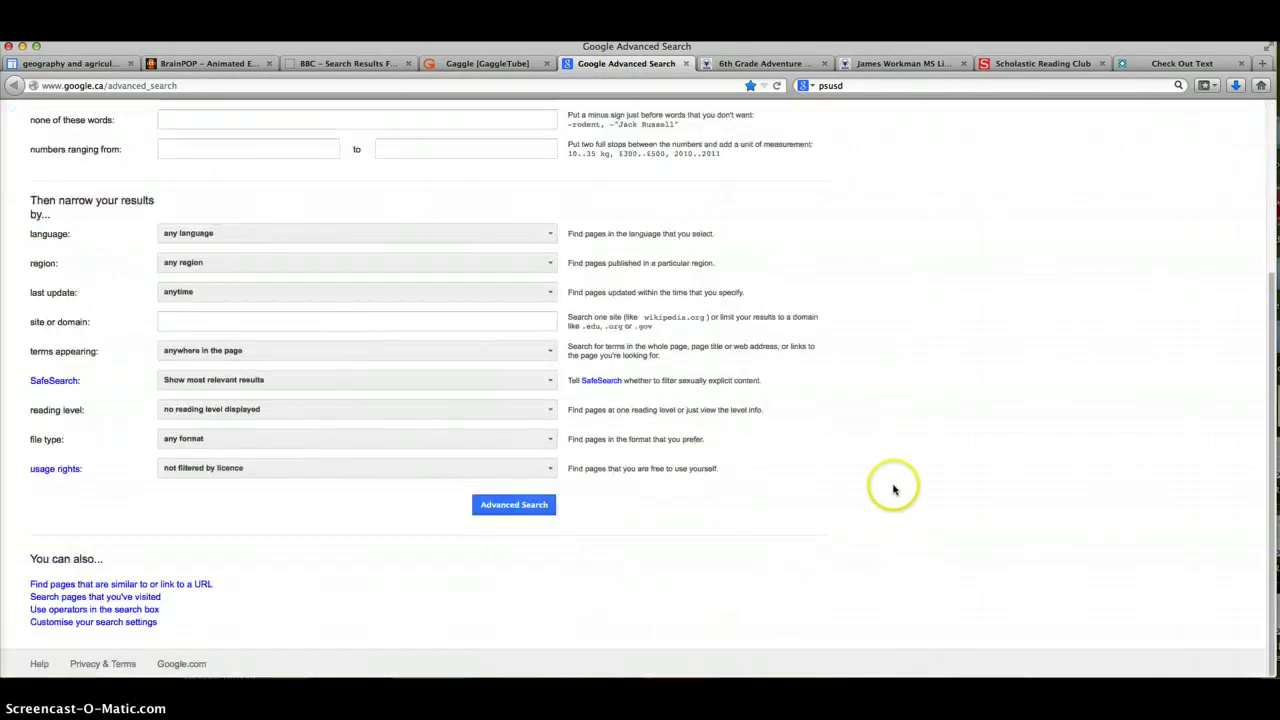
pyautogui.click(447, 437)
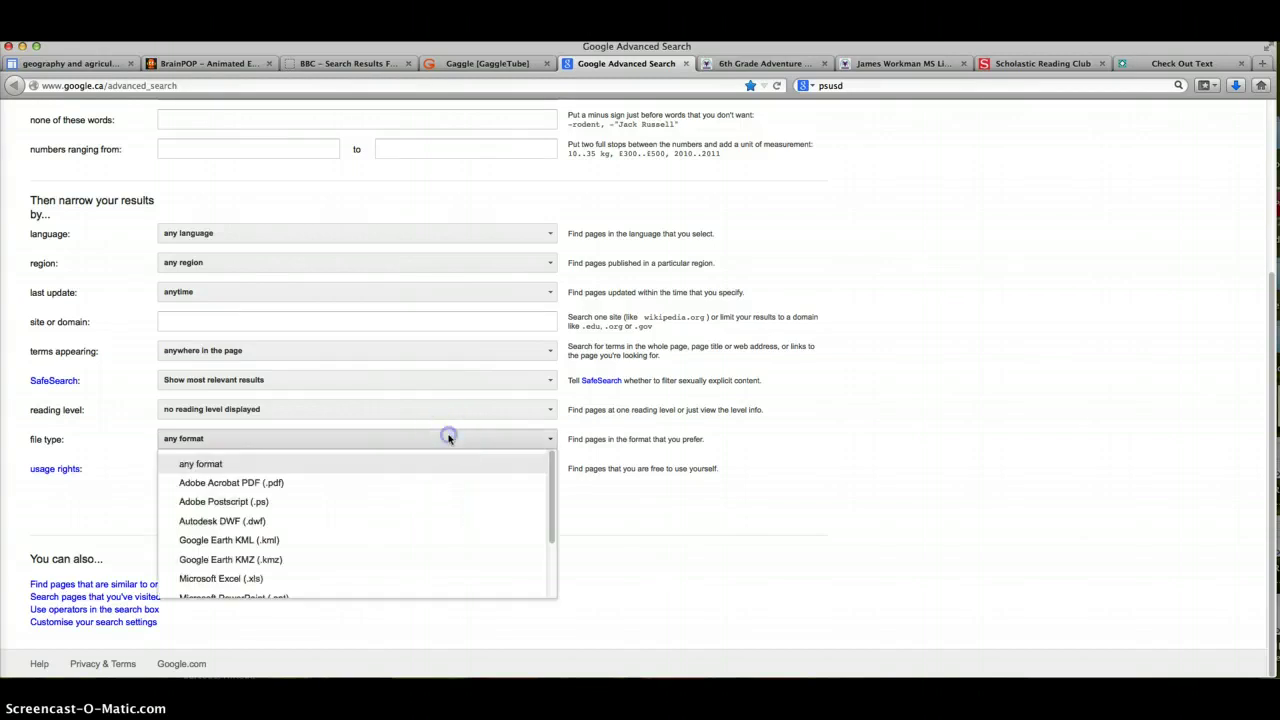
pyautogui.scroll(-2, 412, 548)
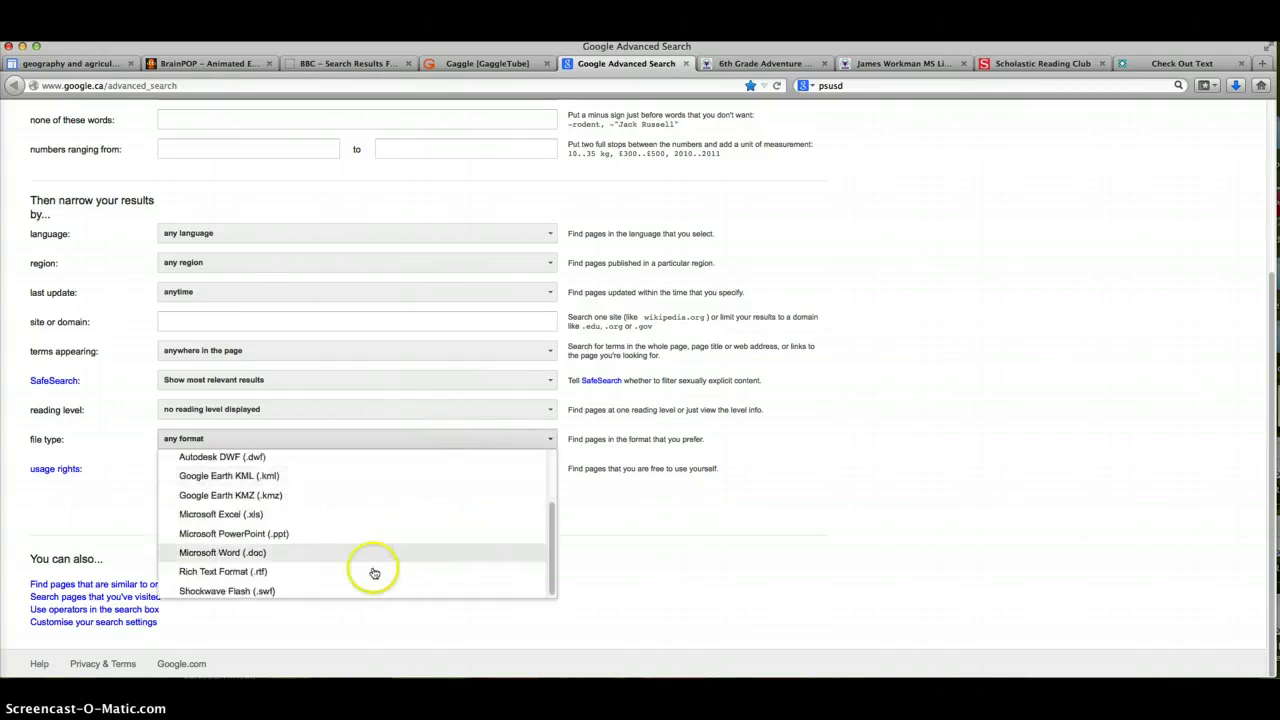
pyautogui.click(222, 594)
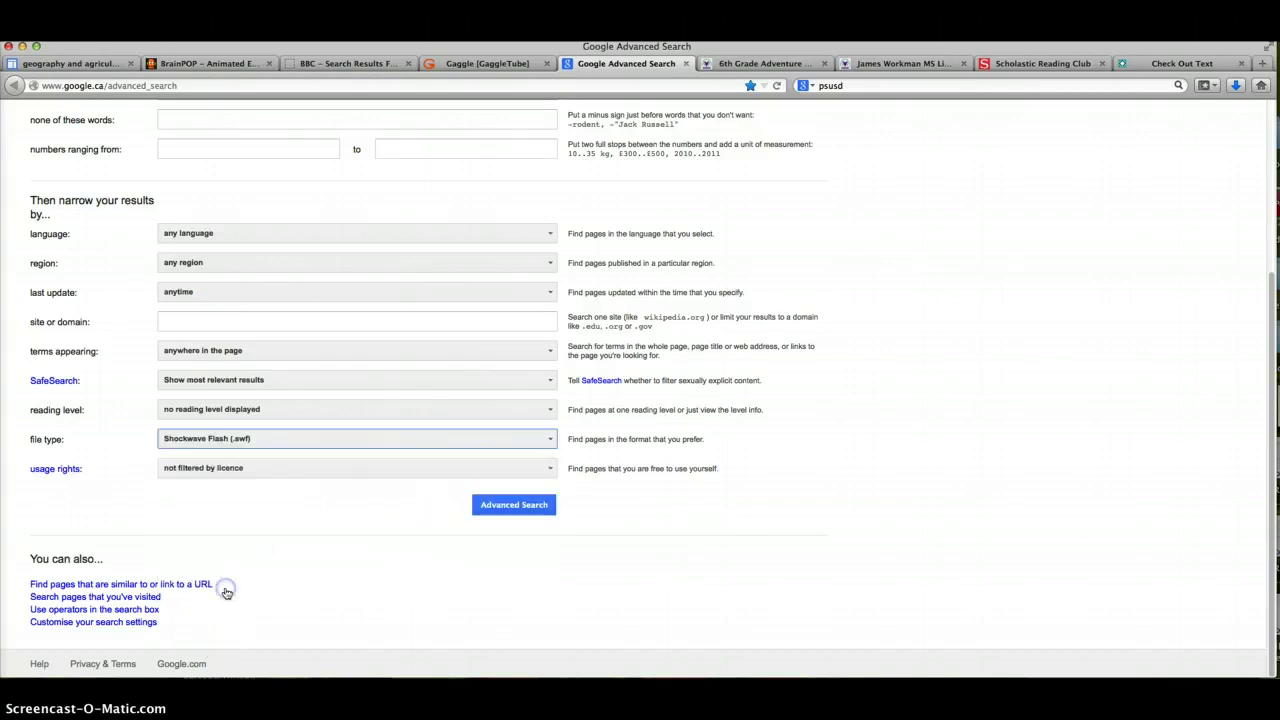
pyautogui.click(510, 505)
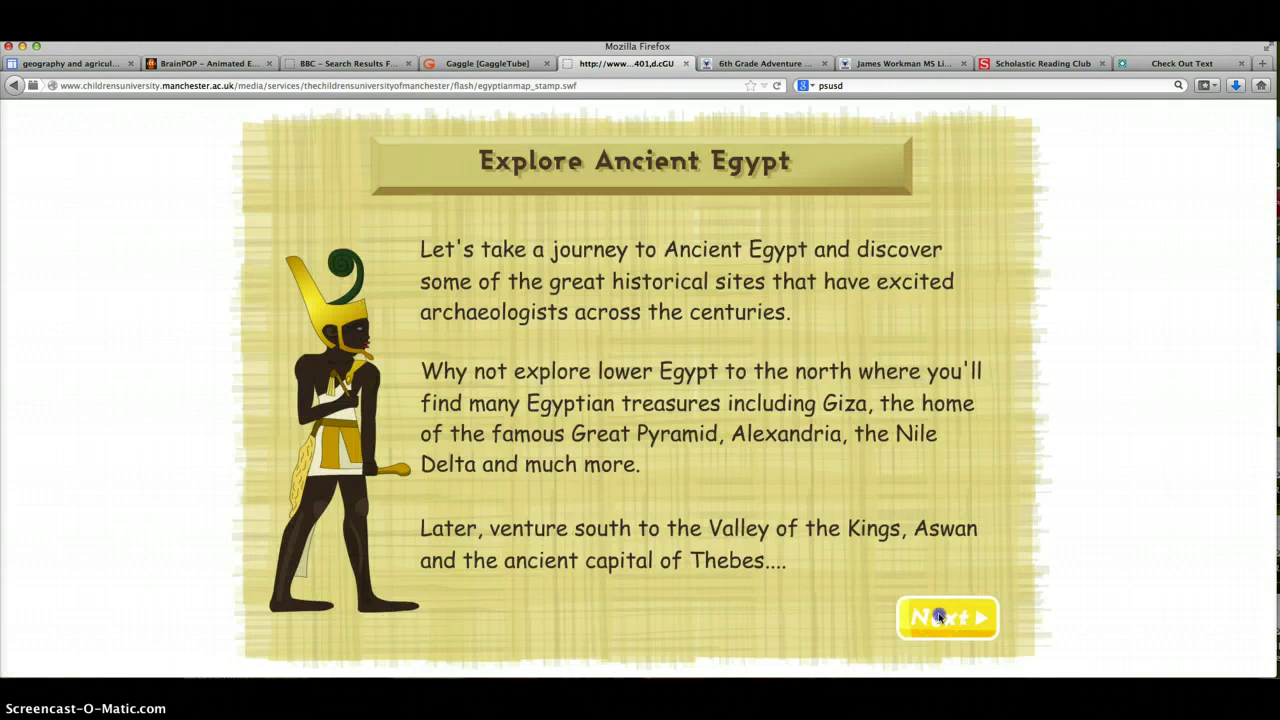
# Preview the Explore Ancient Egypt animation, return to the results, and open "The Kagera River Basin" with its web address selected
pyautogui.click(930, 617)
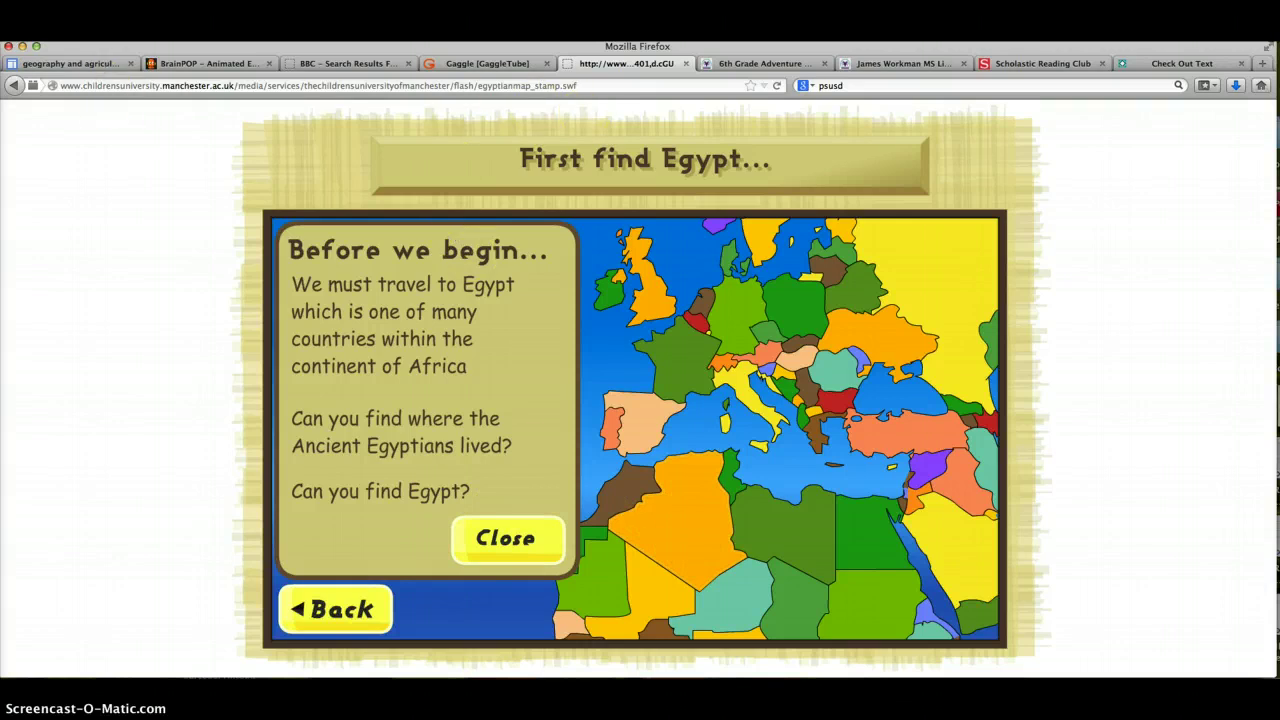
pyautogui.click(15, 86)
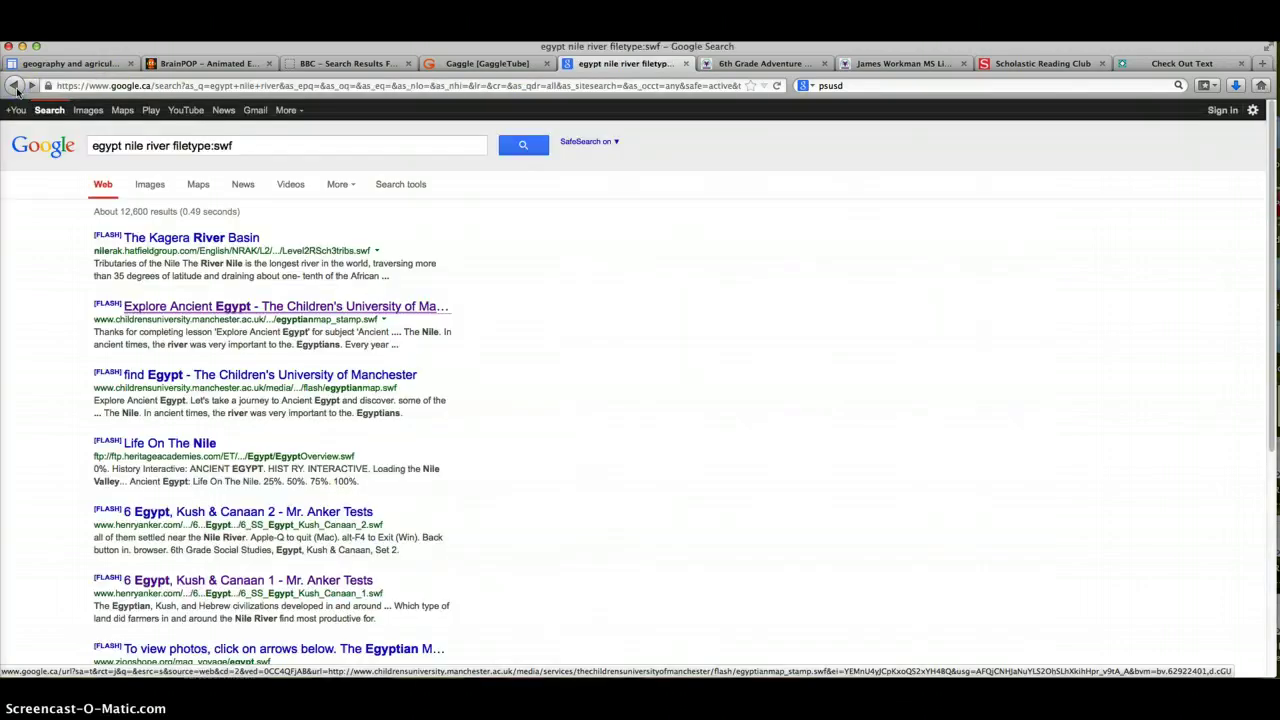
pyautogui.click(197, 238)
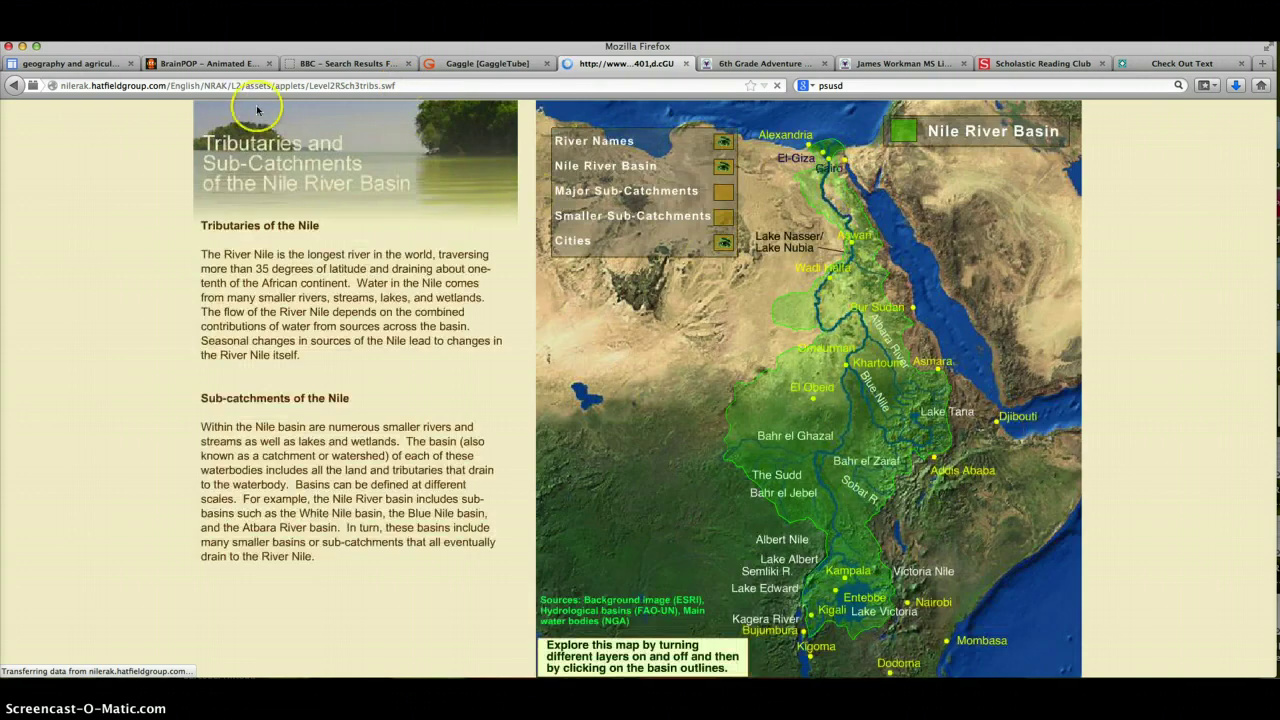
pyautogui.click(425, 84)
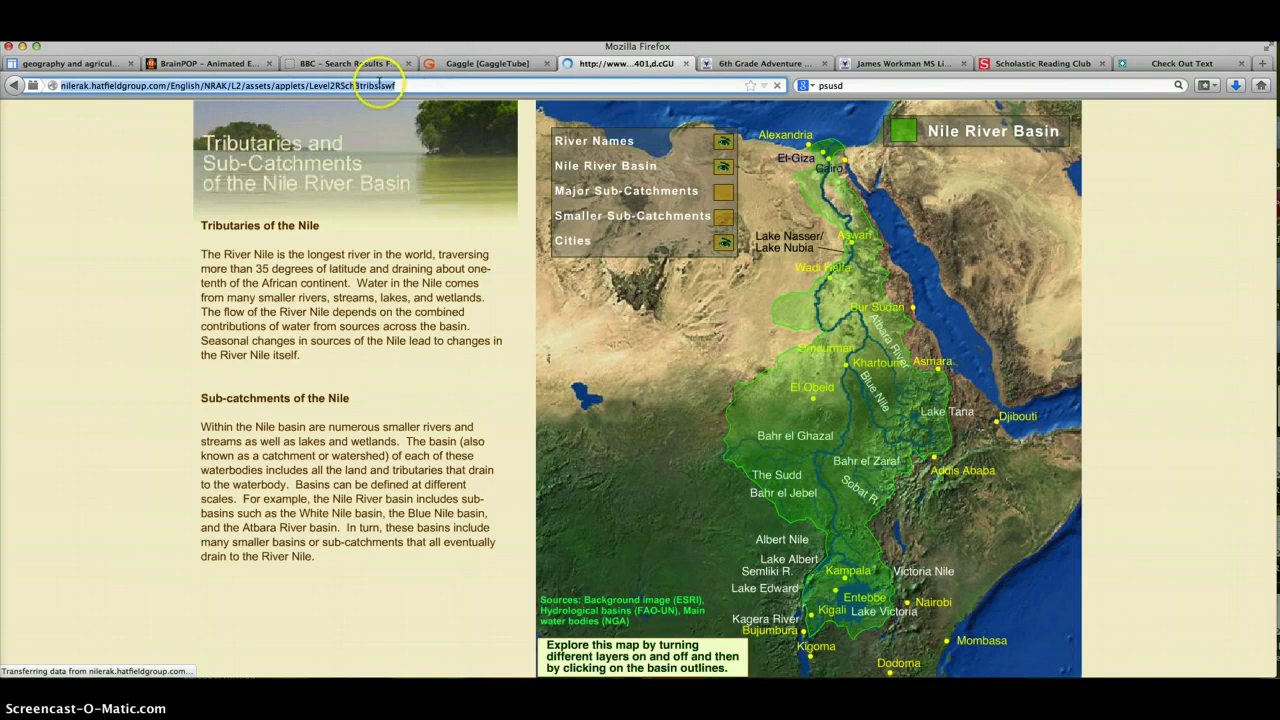
# Return to the geography and agriculture page and add an indented line "Interactive: Nile River" below the video gadget
pyautogui.click(72, 66)
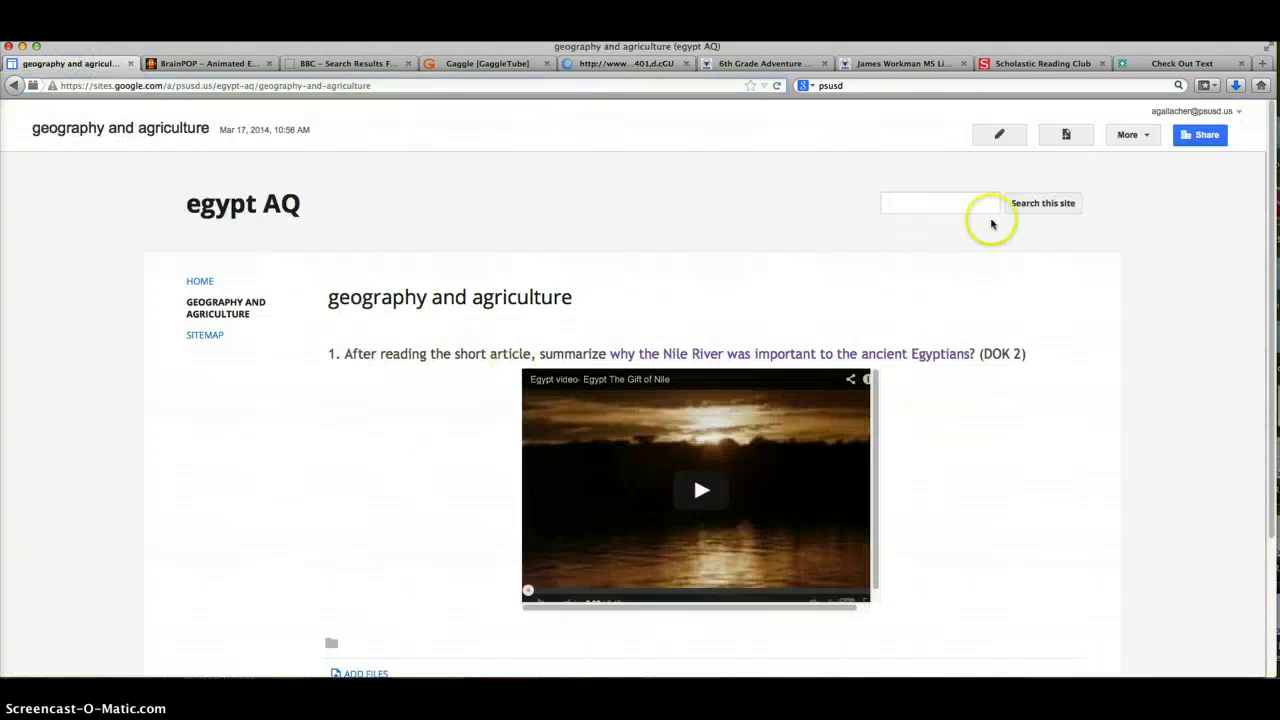
pyautogui.scroll(-3, 1027, 311)
pyautogui.scroll(3, 1023, 286)
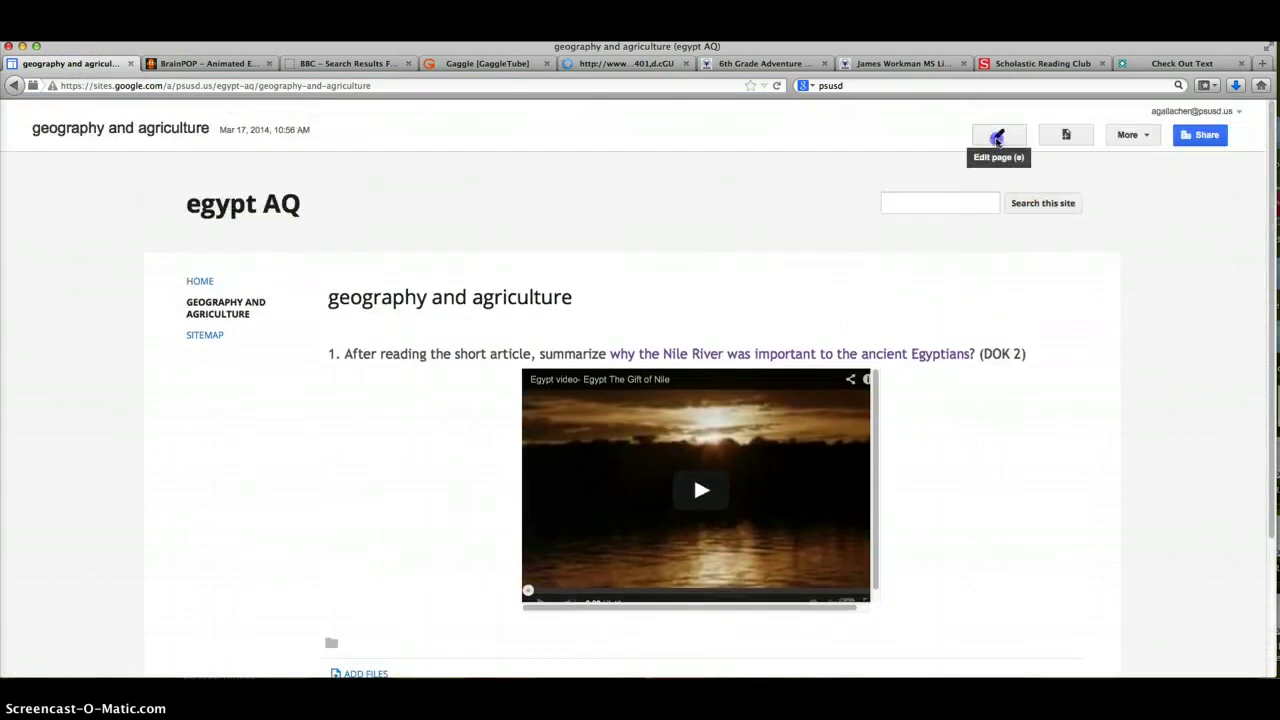
pyautogui.click(998, 133)
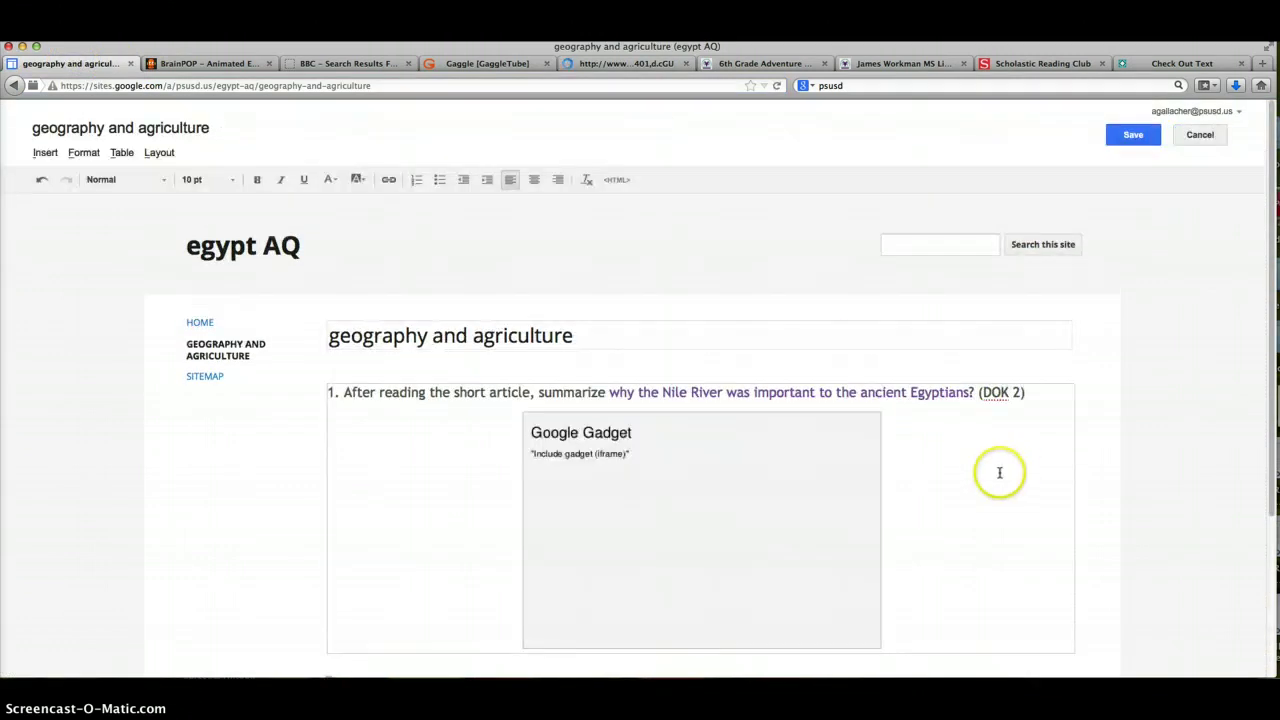
pyautogui.scroll(-3, 999, 472)
pyautogui.click(980, 433)
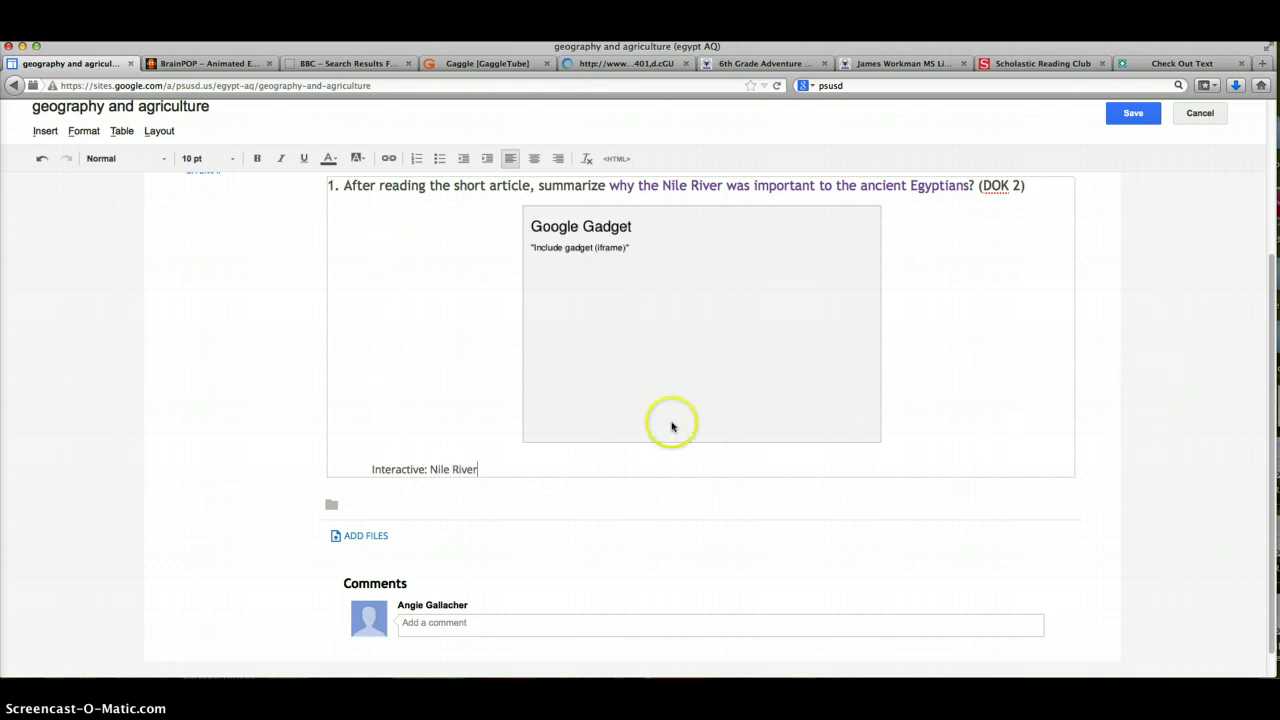
# Make the word "Interactive" in the new line bold and italic
pyautogui.moveTo(425, 469); pyautogui.dragTo(369, 467)
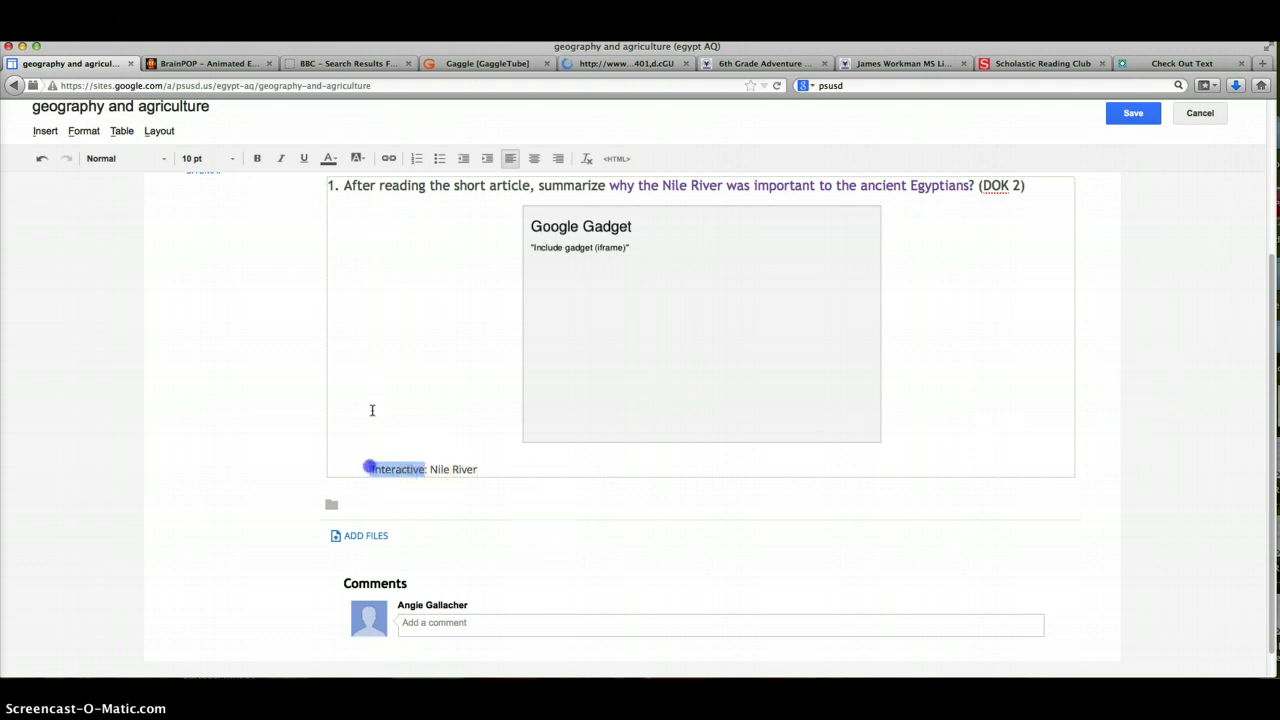
pyautogui.click(257, 158)
pyautogui.click(287, 161)
# Link "Nile River" to the copied web address nilerak.hatfieldgroup.com/English/NRAK/L2/assets/applets/Level2RSch3tribs.swf, set to open in a new window
pyautogui.click(432, 469)
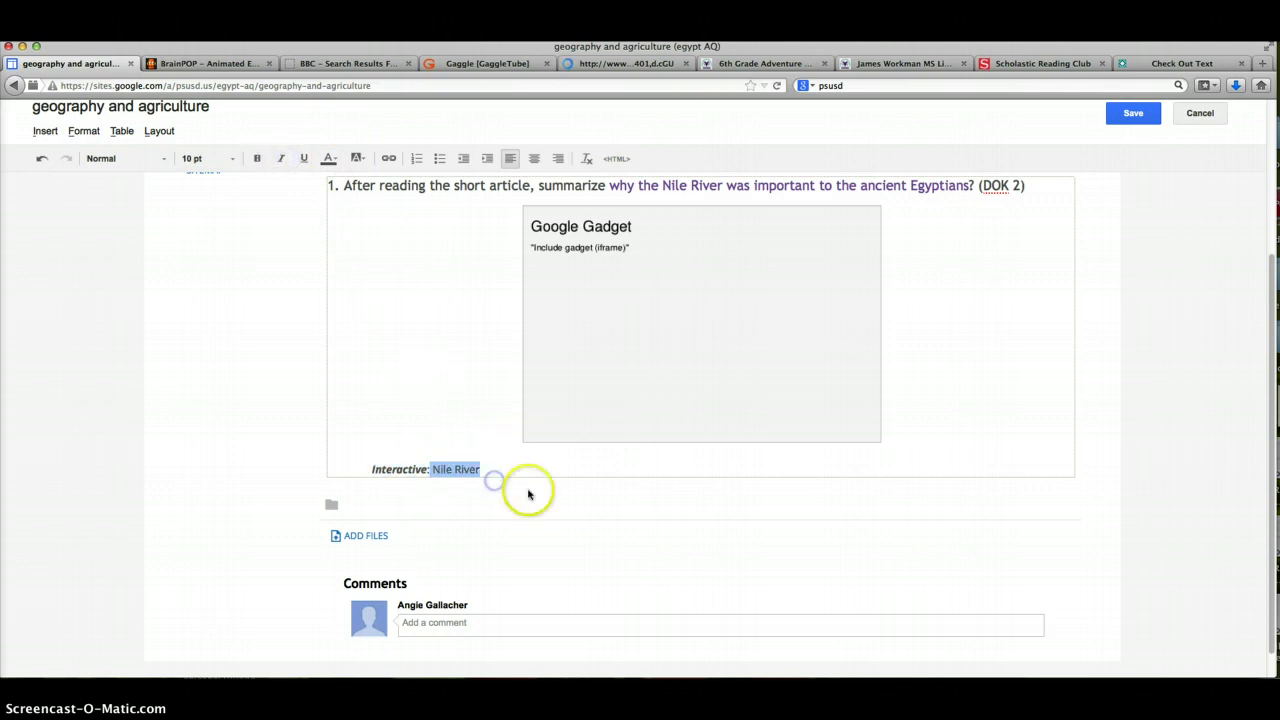
pyautogui.click(44, 131)
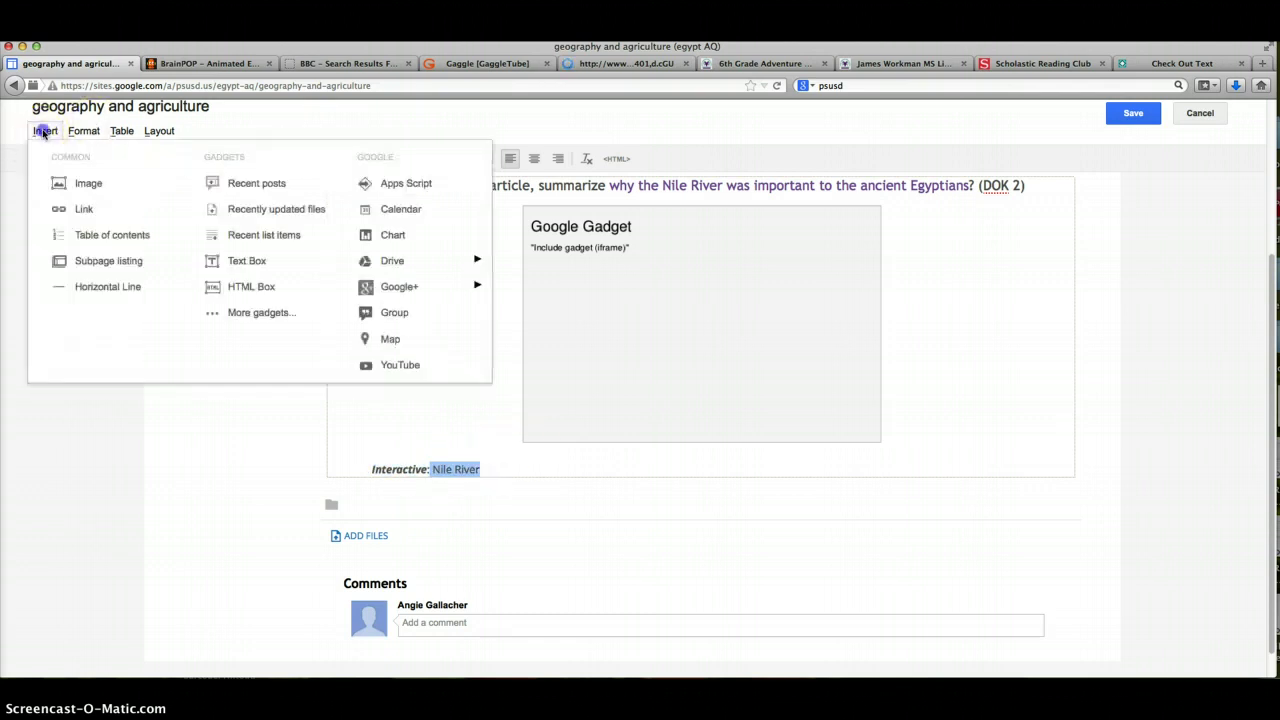
pyautogui.click(80, 209)
pyautogui.click(405, 271)
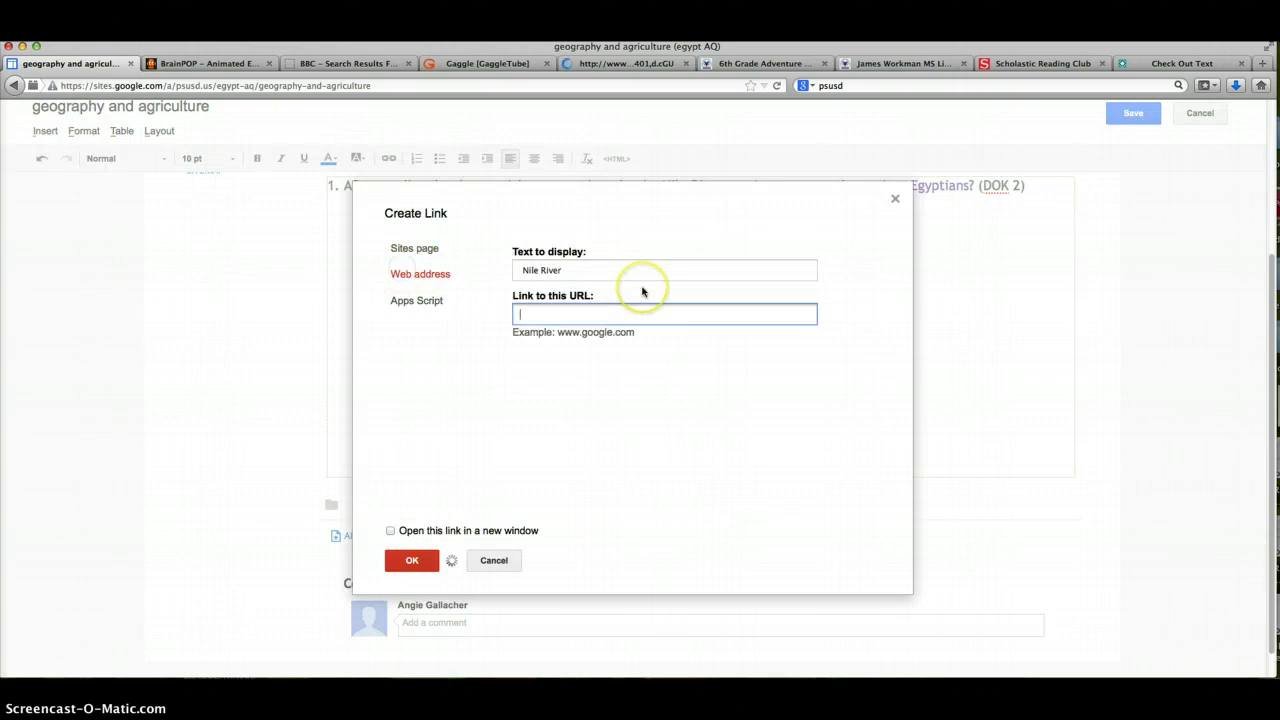
pyautogui.write('http://www.fieldgroup.com/English/NRAK/L2/assets/applets/Level2RSch3tribs.swf')
pyautogui.click(390, 530)
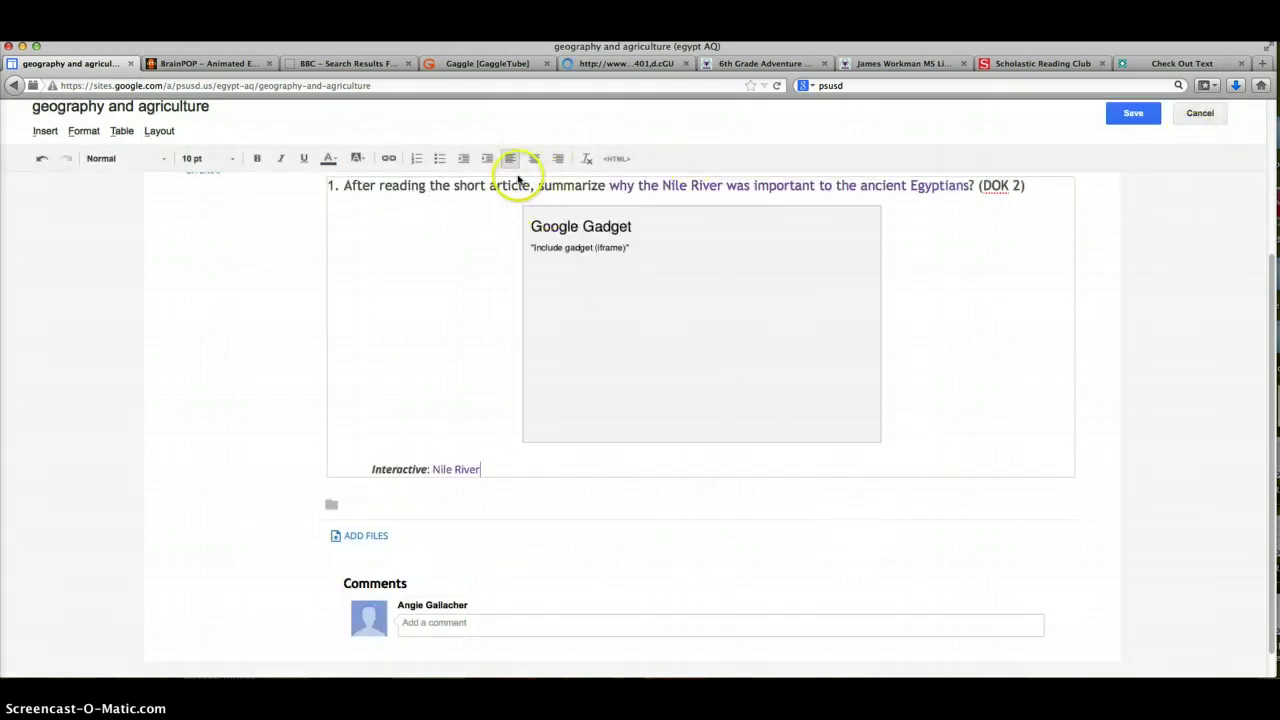
# Set the whole "Interactive: Nile River" line to 16 pt text and save the page
pyautogui.moveTo(508, 186); pyautogui.dragTo(474, 186)
pyautogui.click(394, 306)
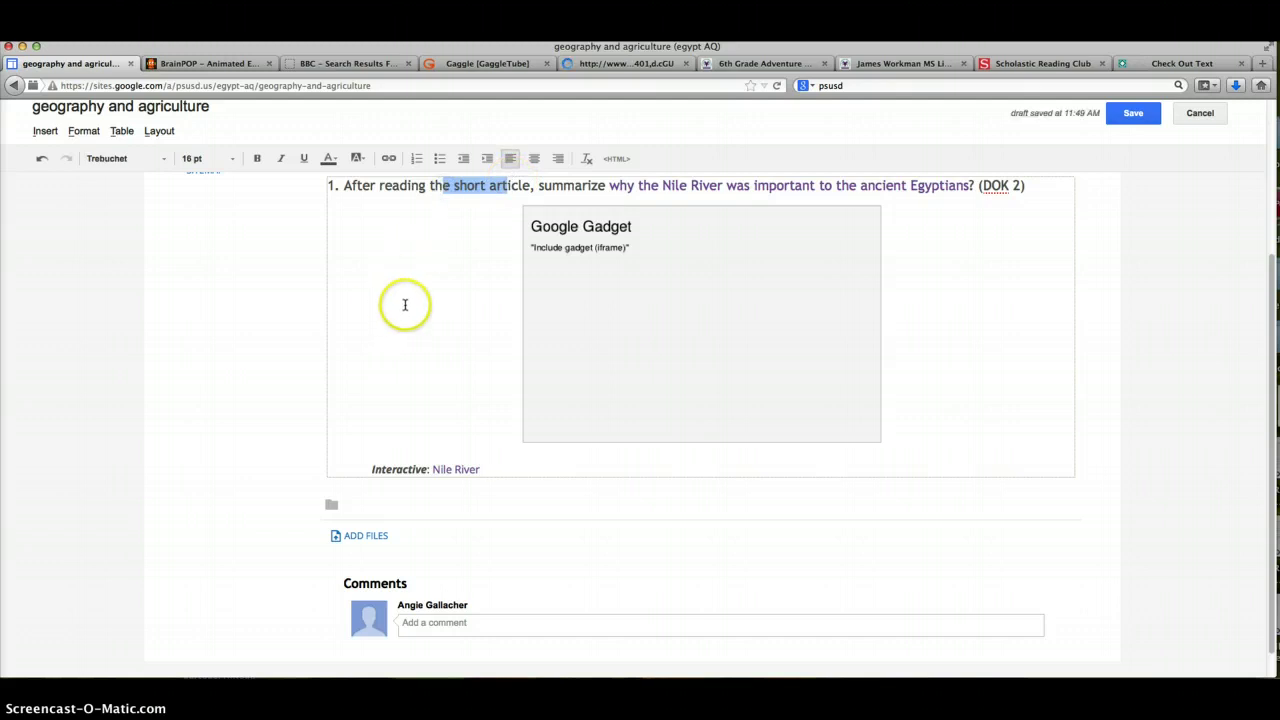
pyautogui.moveTo(514, 457); pyautogui.dragTo(363, 471)
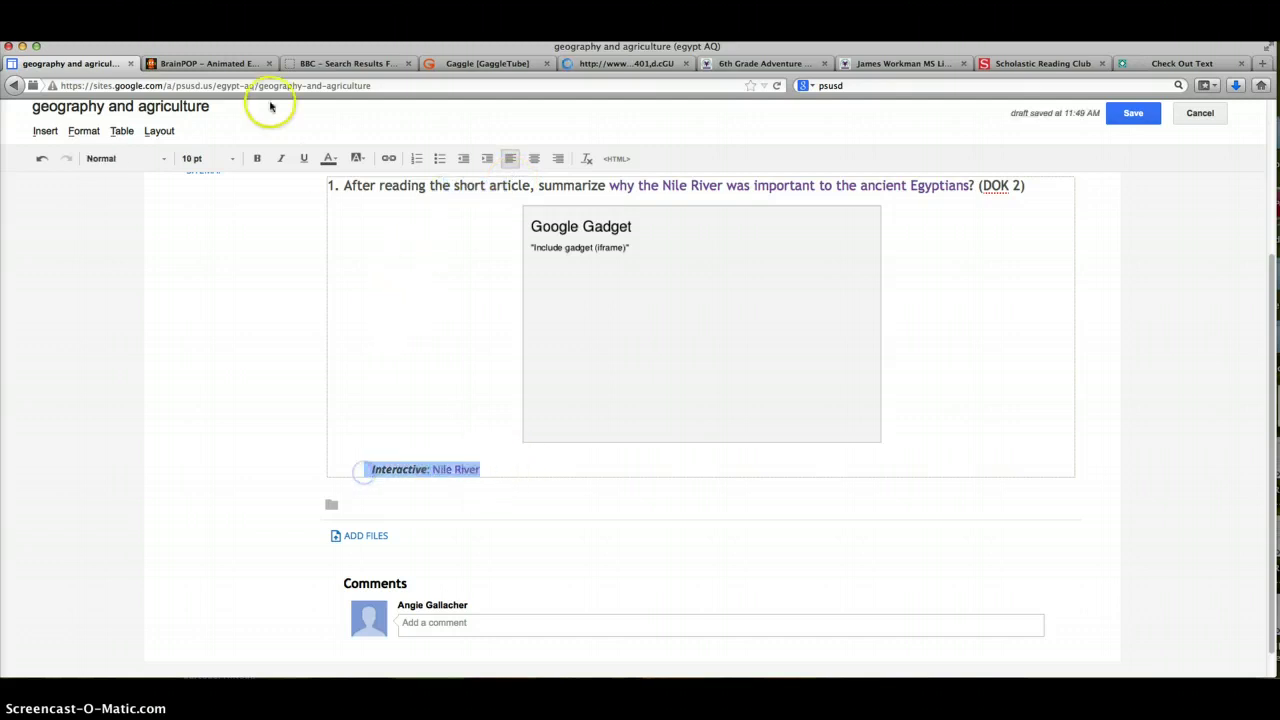
pyautogui.click(214, 159)
pyautogui.click(208, 248)
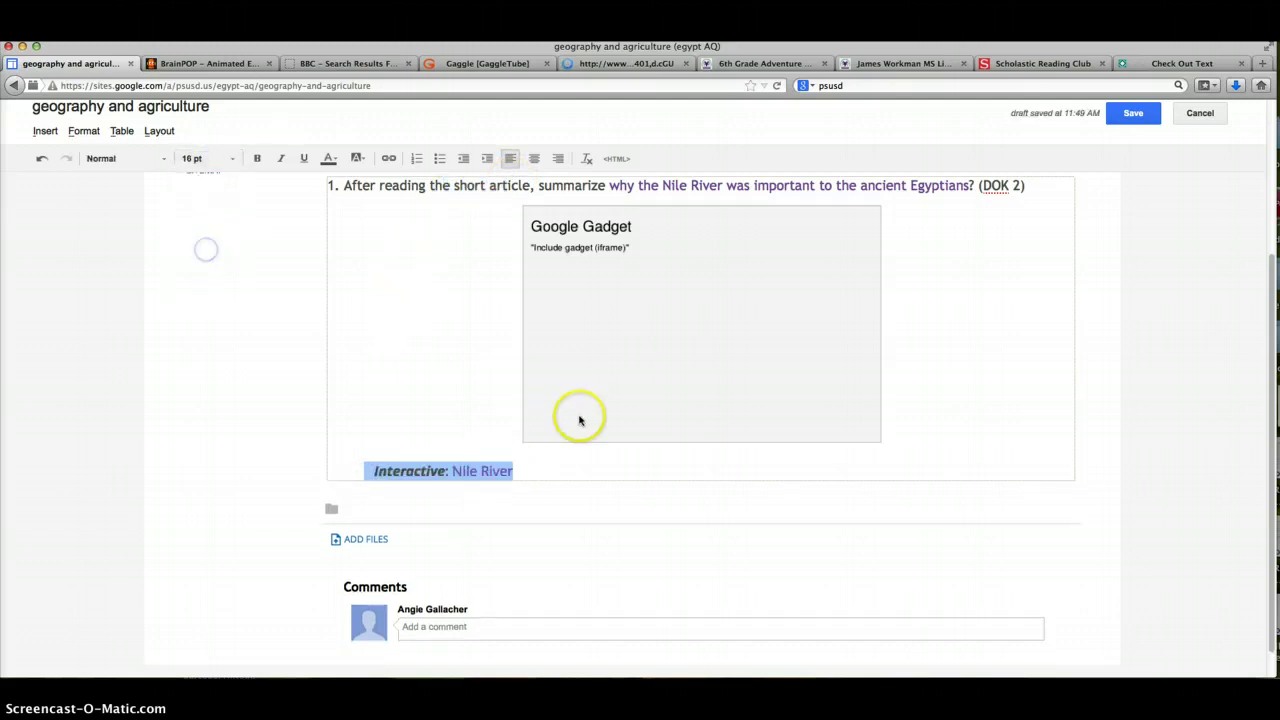
pyautogui.click(536, 470)
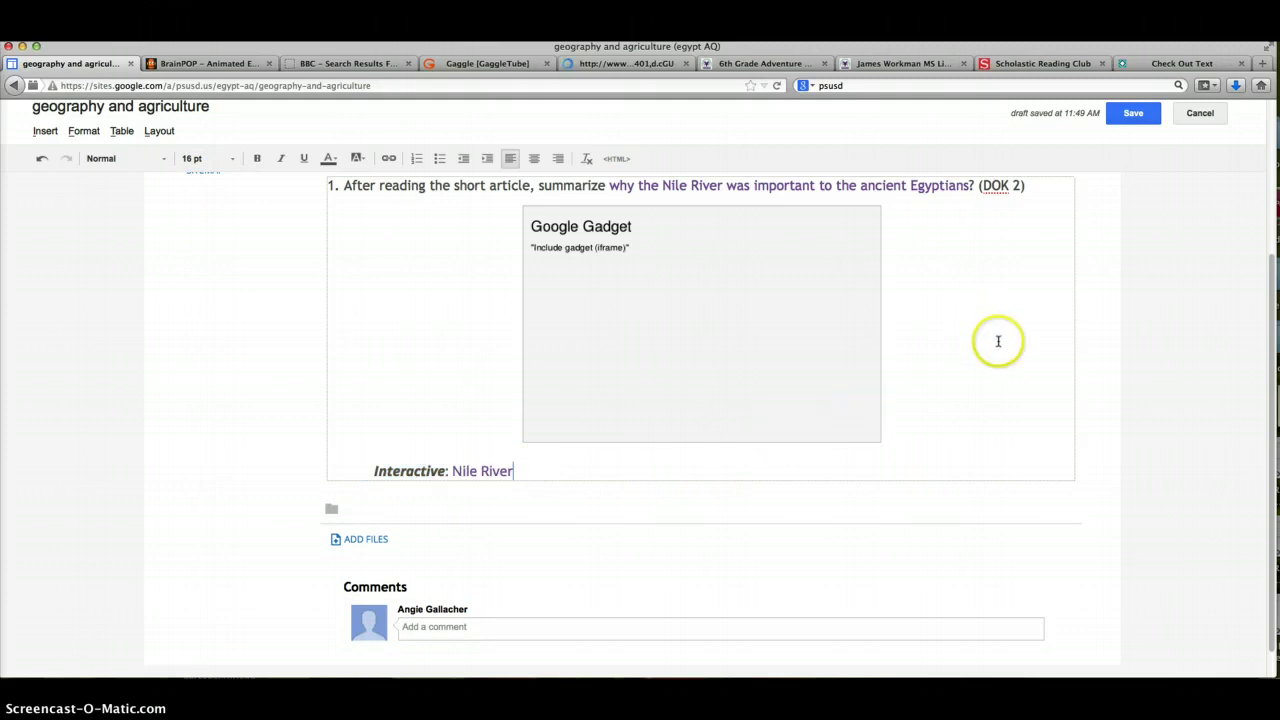
pyautogui.scroll(3, 997, 342)
pyautogui.scroll(-3, 997, 342)
pyautogui.scroll(4, 997, 342)
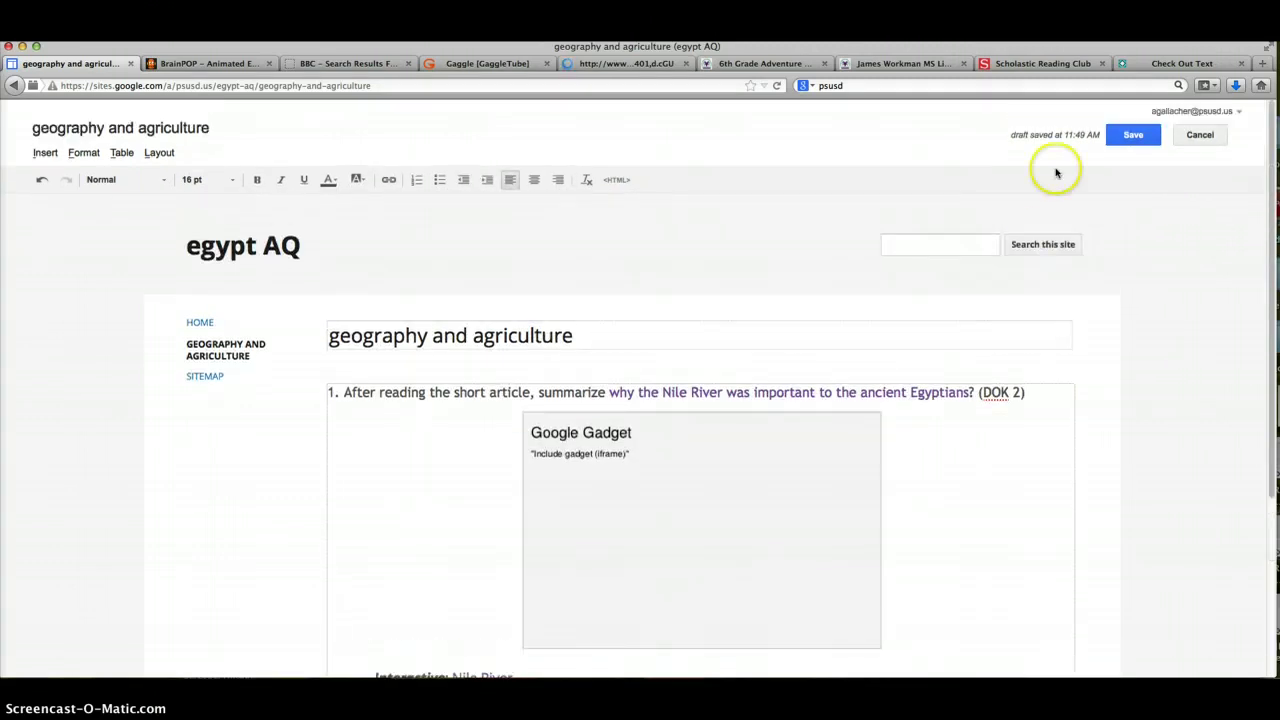
pyautogui.click(1131, 136)
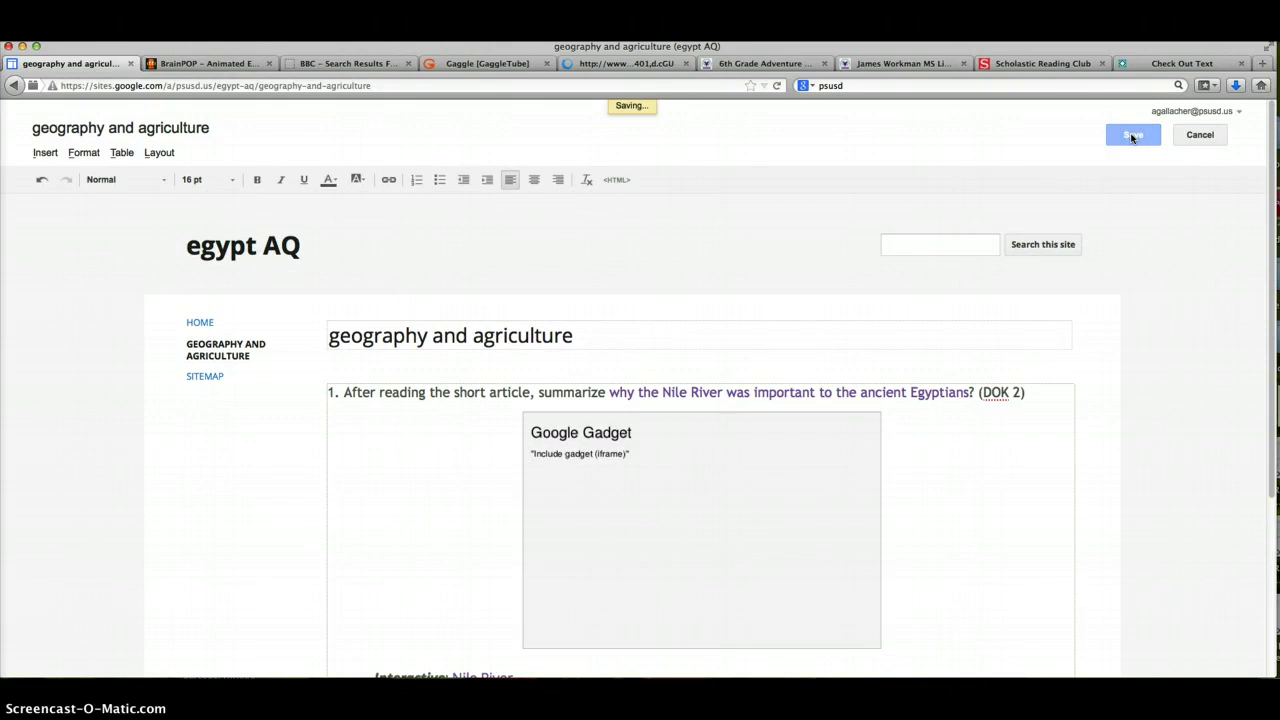
# Open the Themes, Colors, and Fonts settings in the site management of egypt AQ
pyautogui.click(1128, 134)
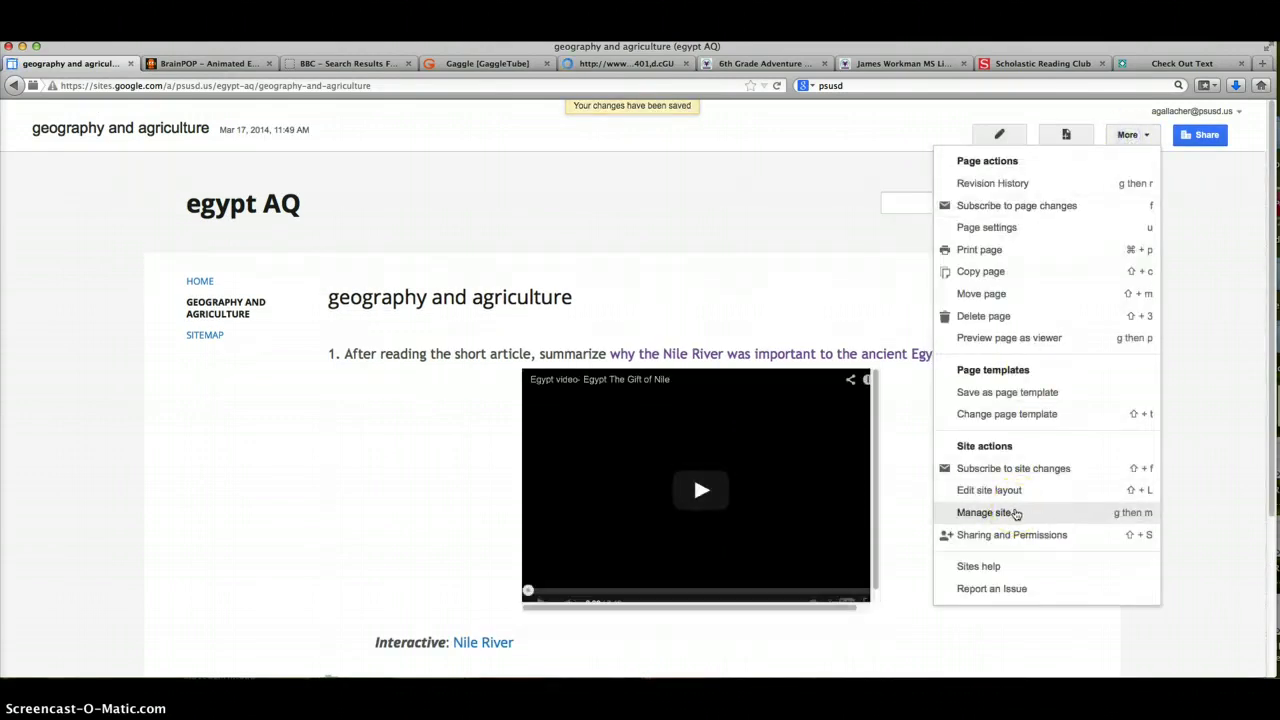
pyautogui.click(1016, 512)
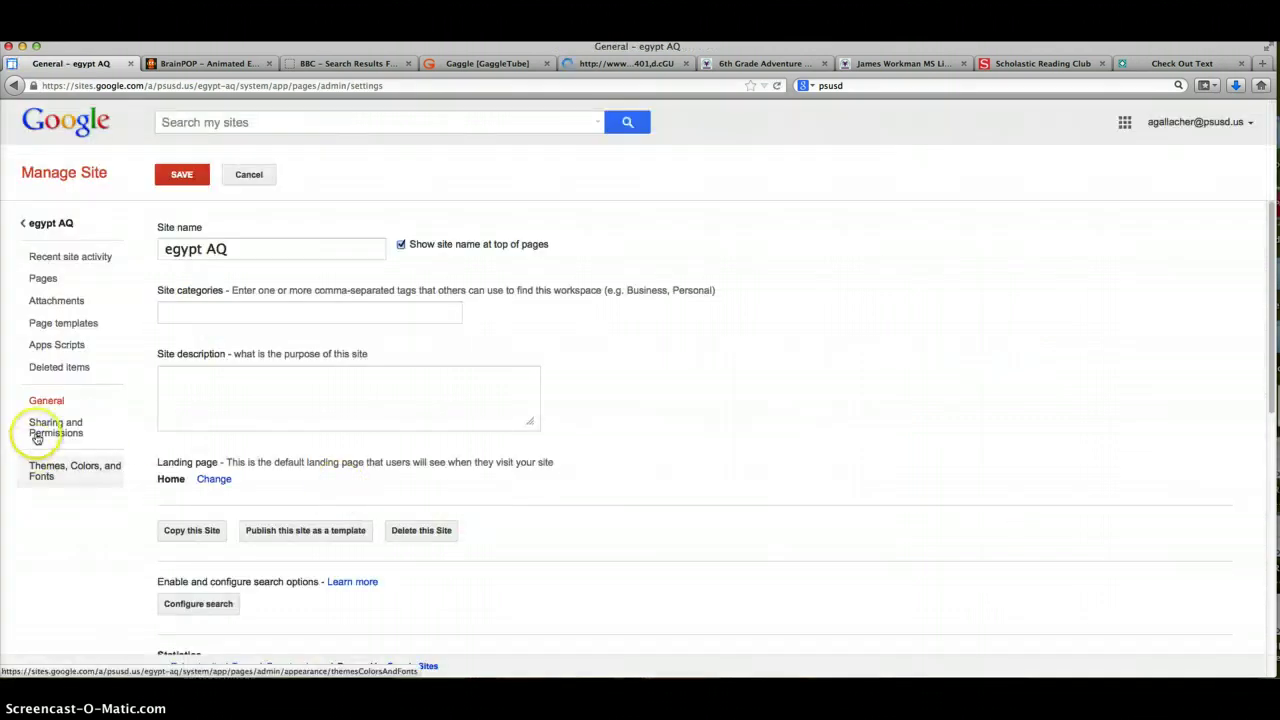
pyautogui.click(35, 477)
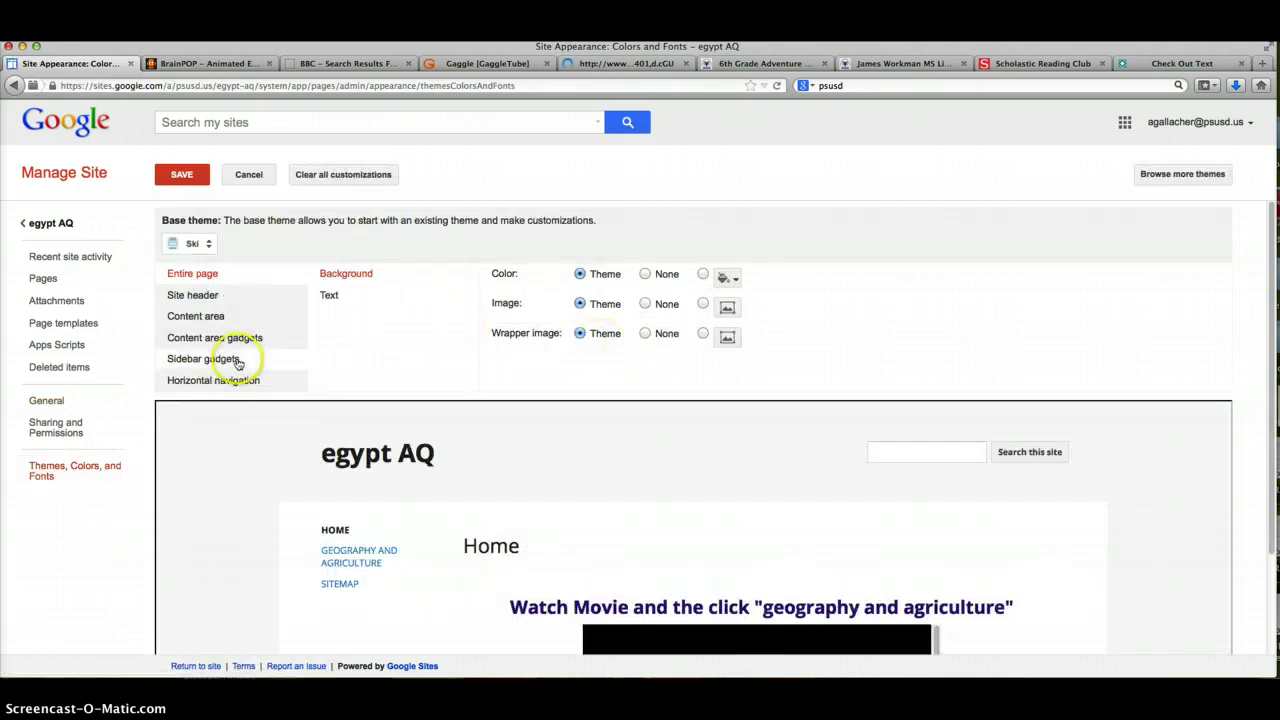
# Review the background color and image options for the content area and the entire page
pyautogui.click(210, 316)
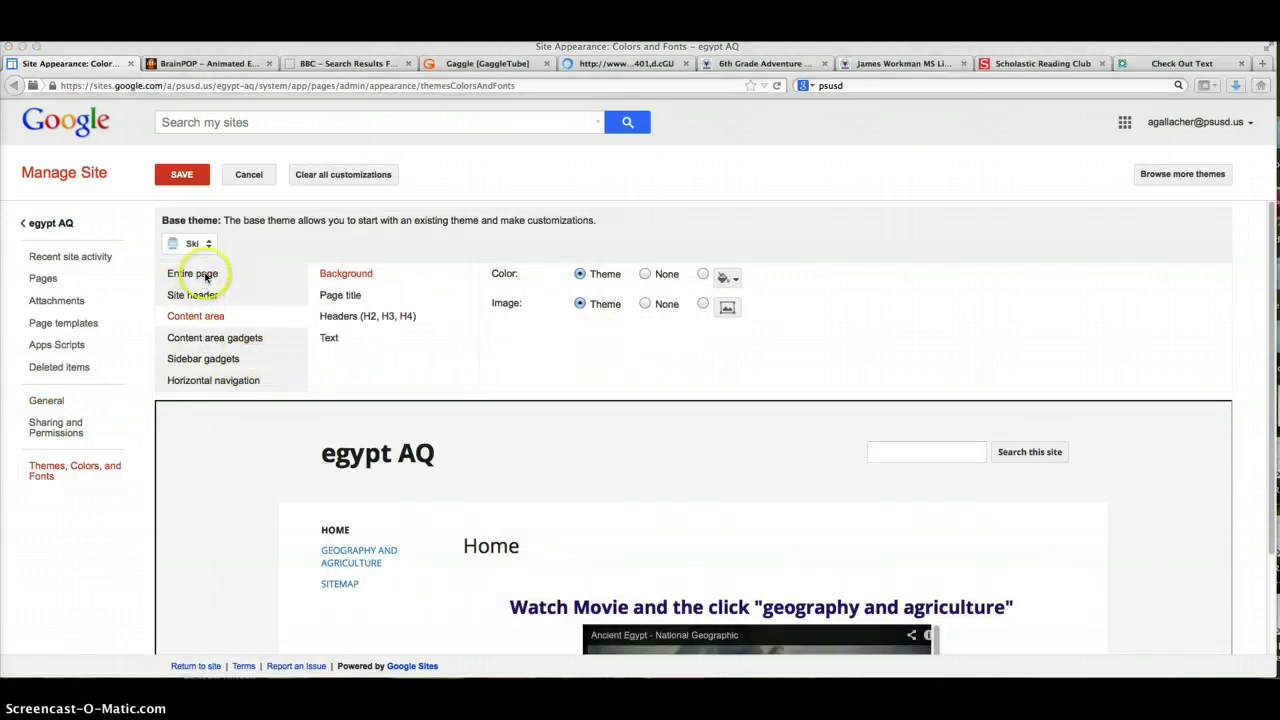
pyautogui.click(204, 276)
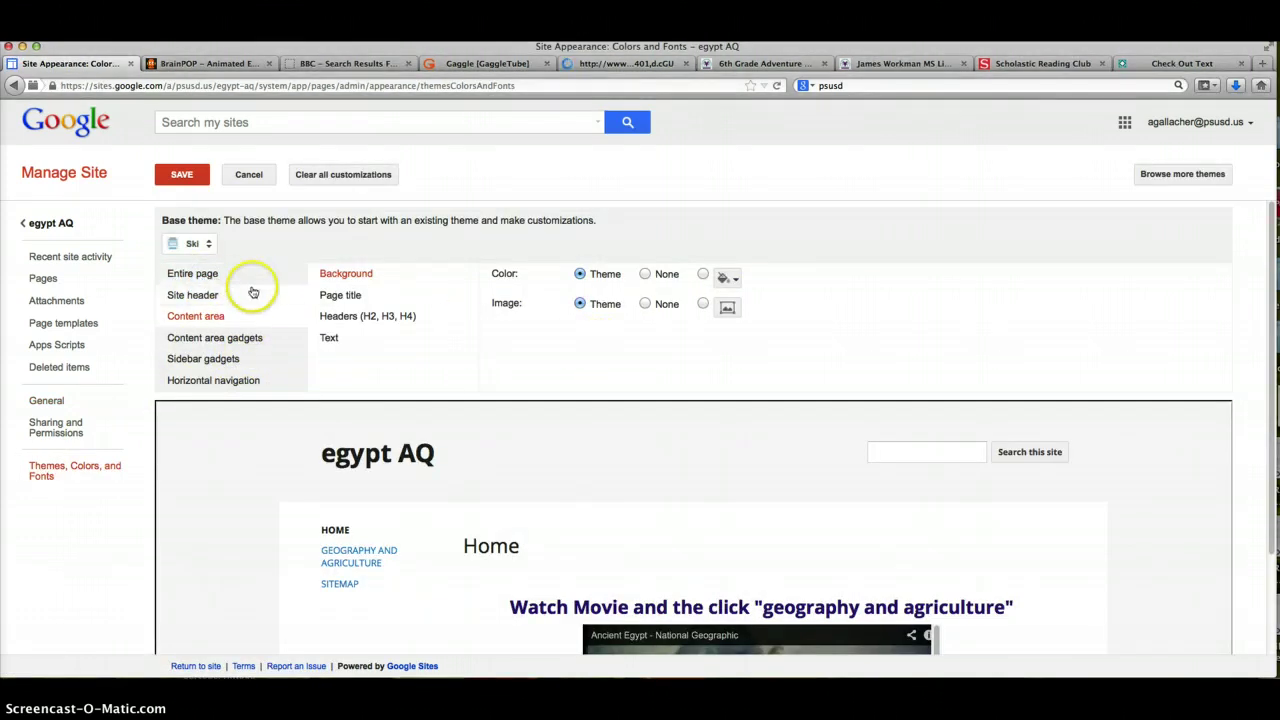
pyautogui.click(188, 273)
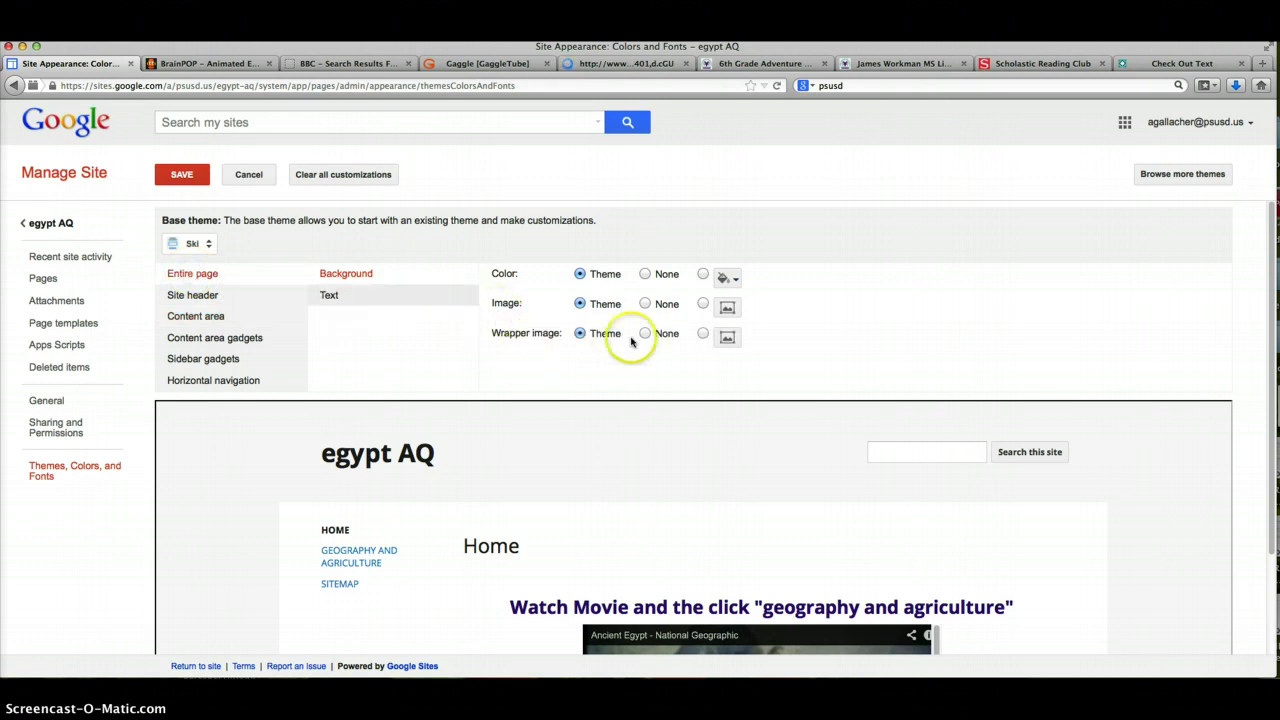
pyautogui.click(727, 309)
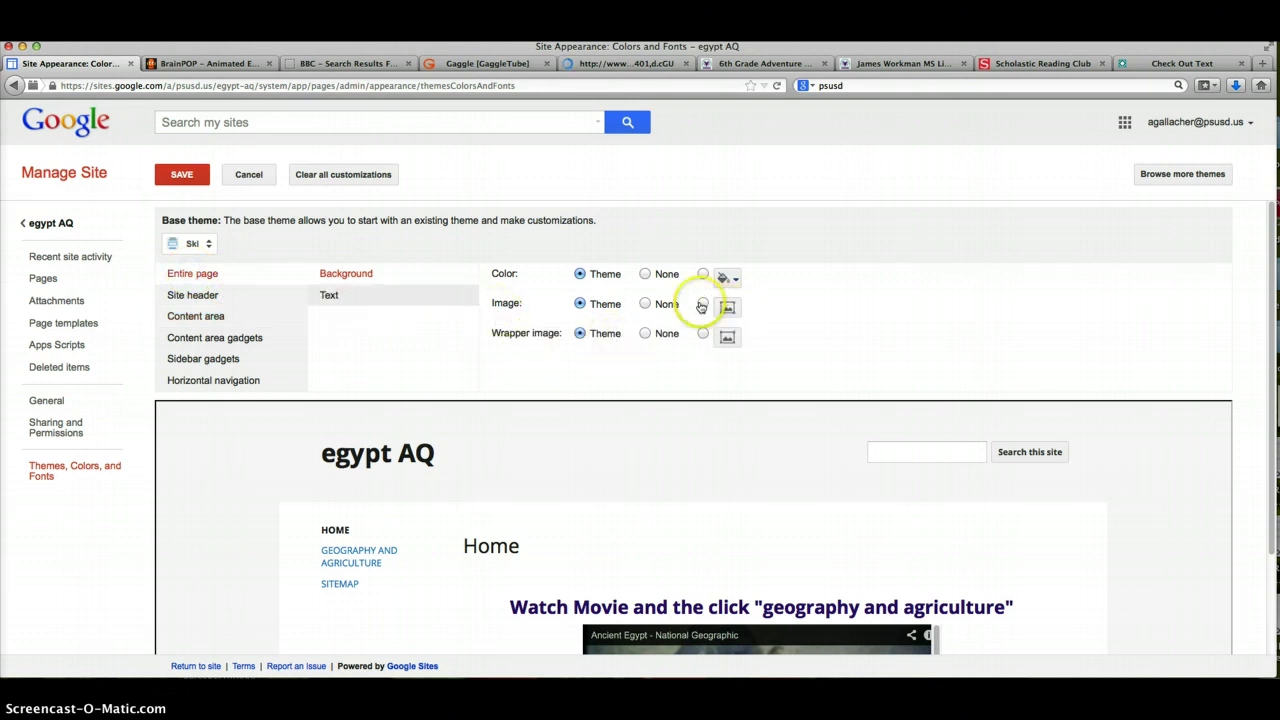
# Set the entire page's text to the Trebuchet font with a custom text size, and save the theme
pyautogui.click(366, 299)
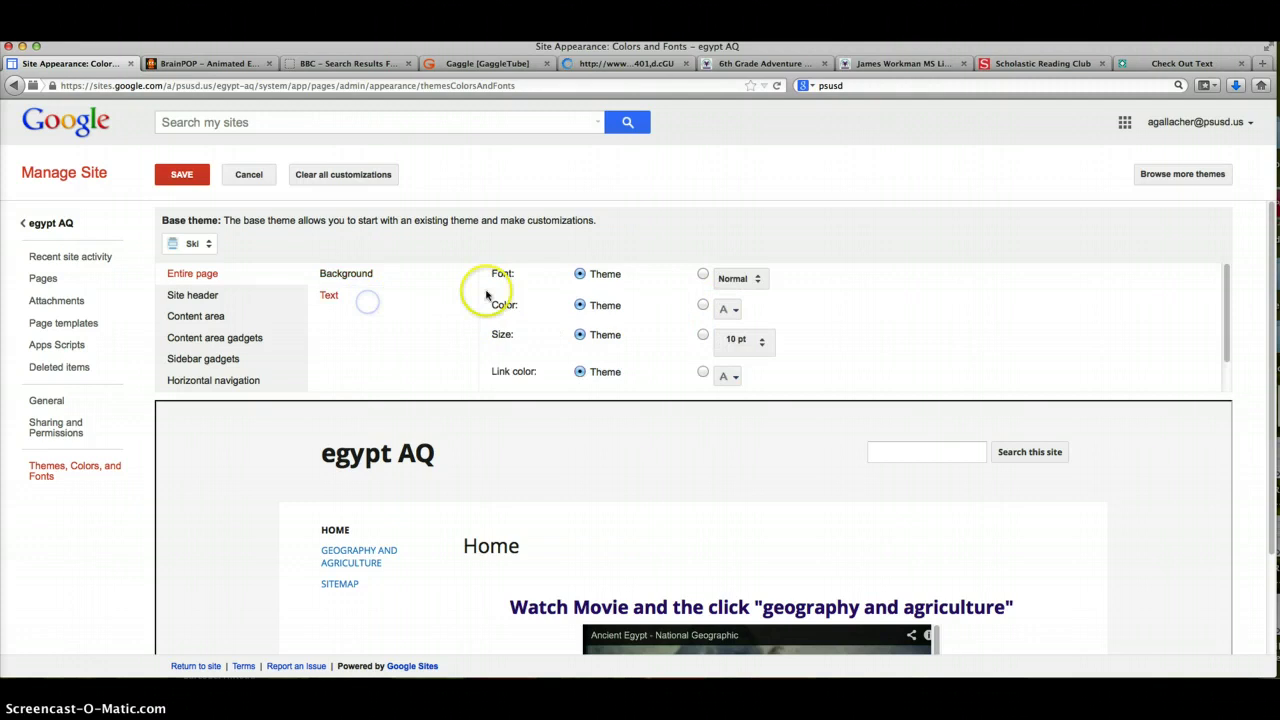
pyautogui.click(755, 281)
pyautogui.click(758, 281)
pyautogui.click(757, 278)
pyautogui.click(759, 281)
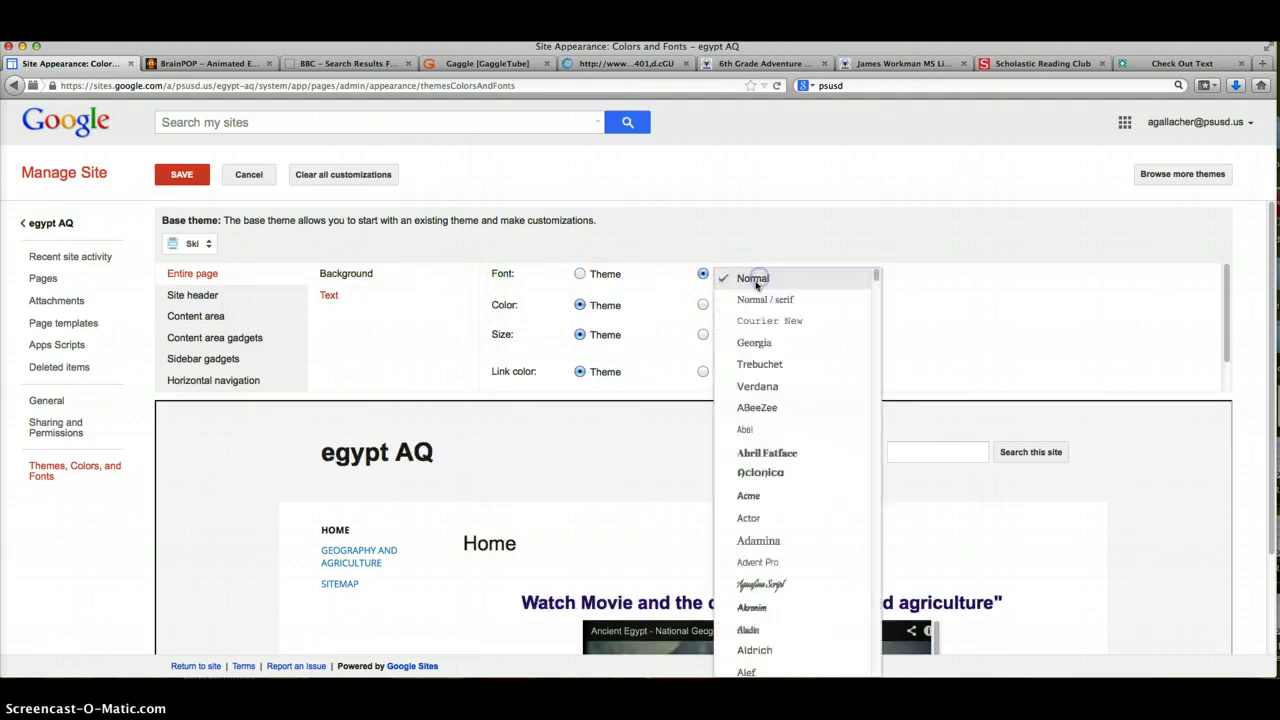
pyautogui.press('Escape')
pyautogui.click(758, 283)
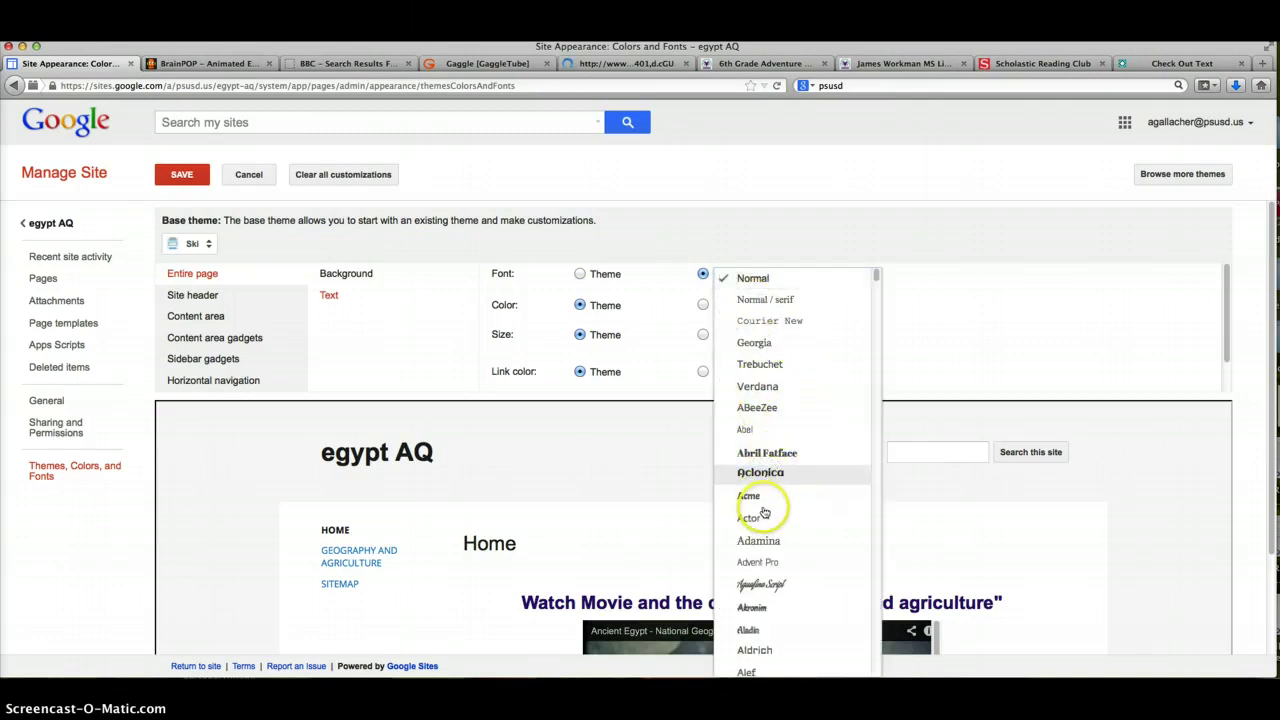
pyautogui.click(778, 363)
pyautogui.click(761, 344)
pyautogui.click(759, 388)
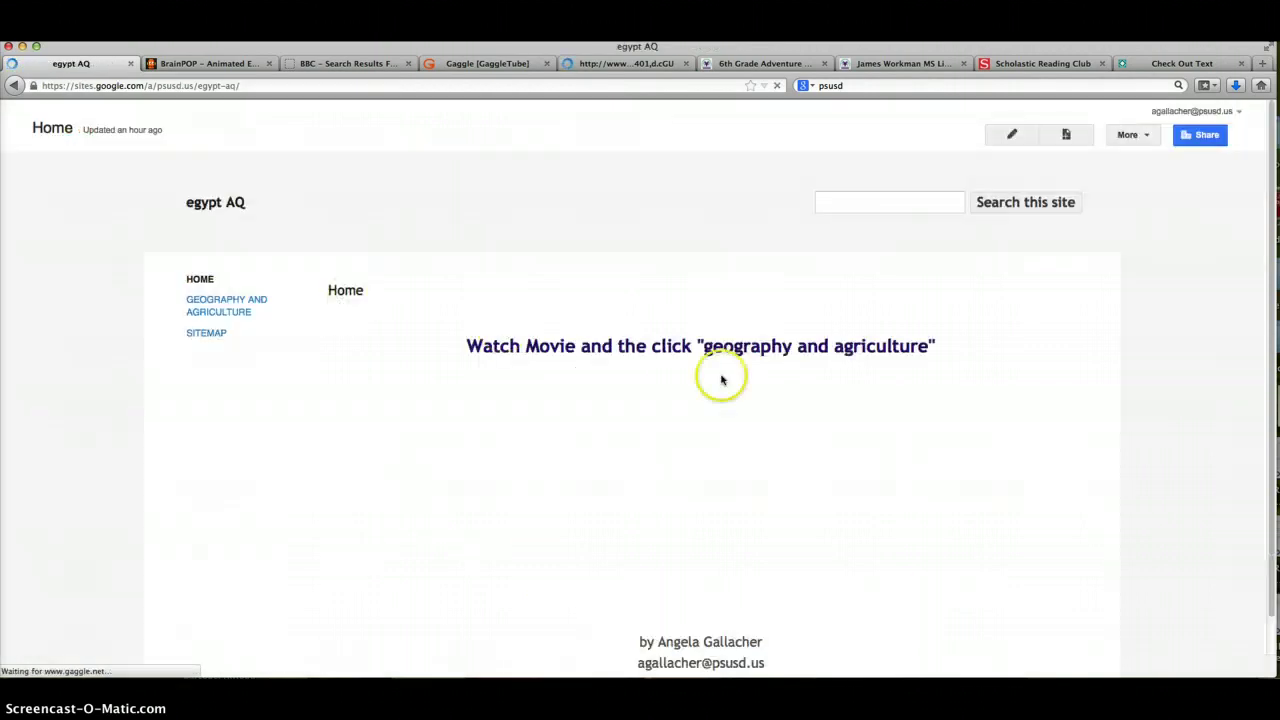
# Check how the geography and agriculture page looks with the new site font
pyautogui.click(229, 303)
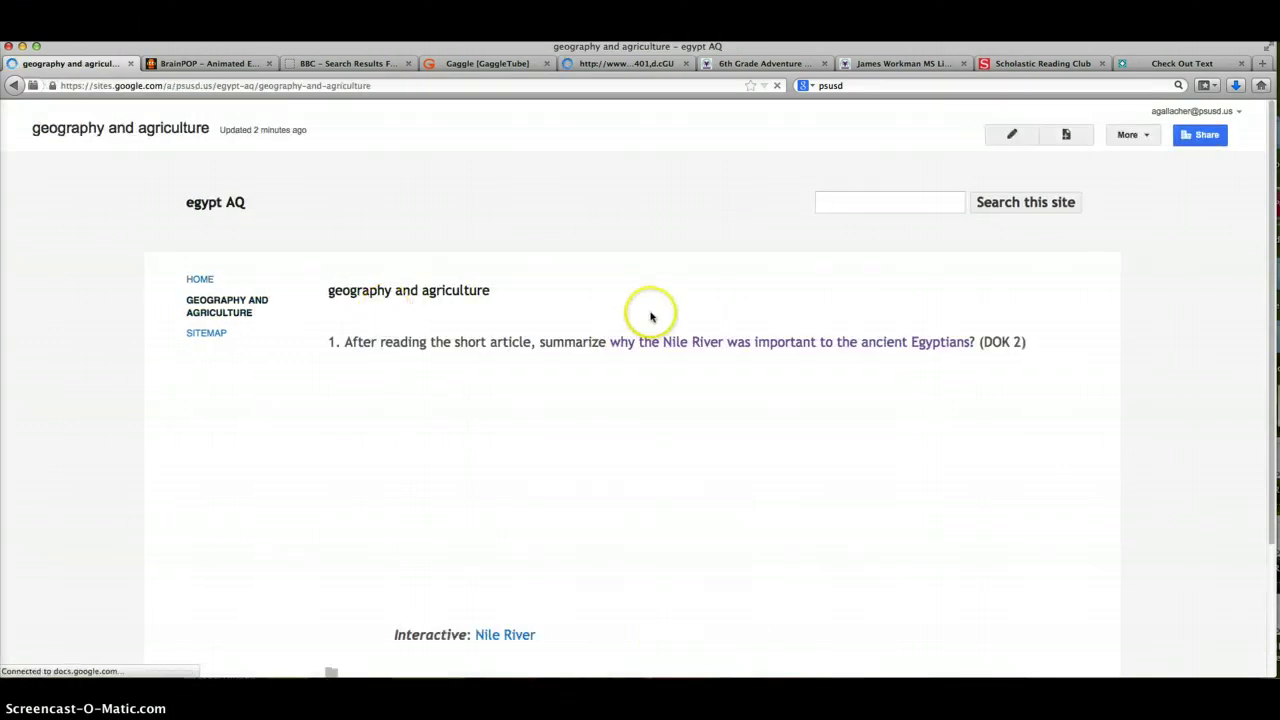
pyautogui.scroll(-1, 922, 478)
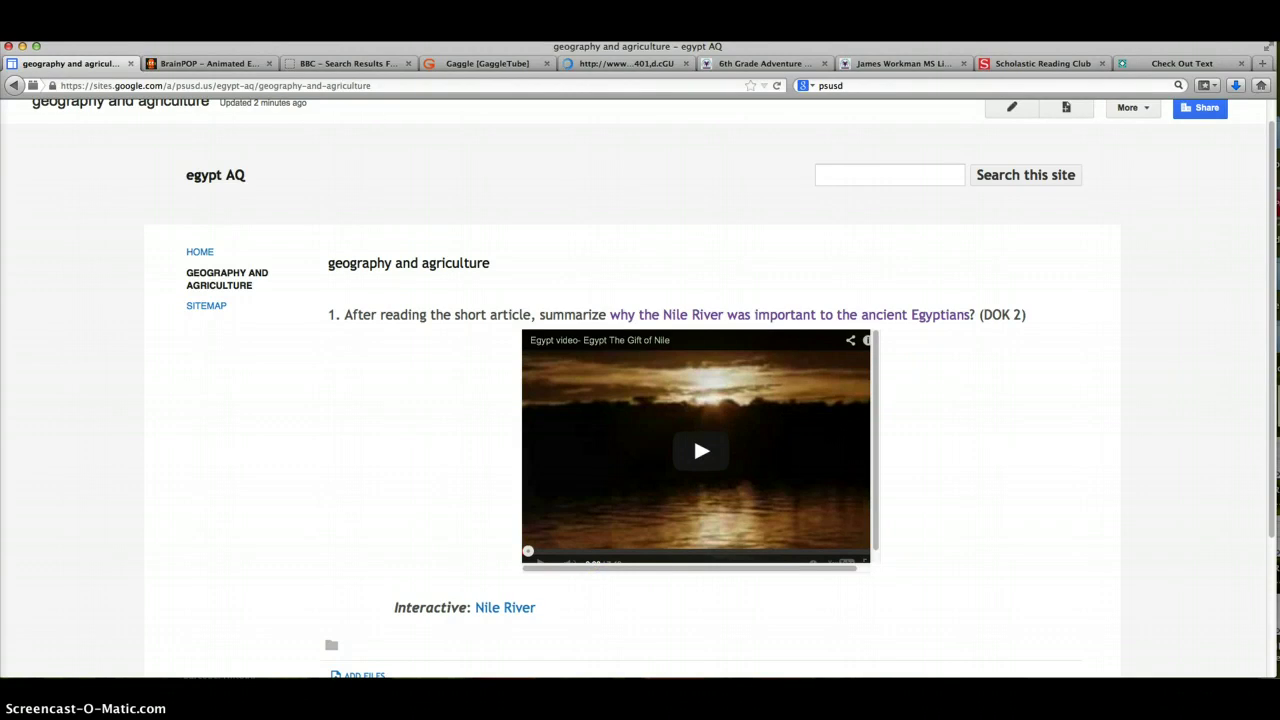
pyautogui.scroll(1, 340, 551)
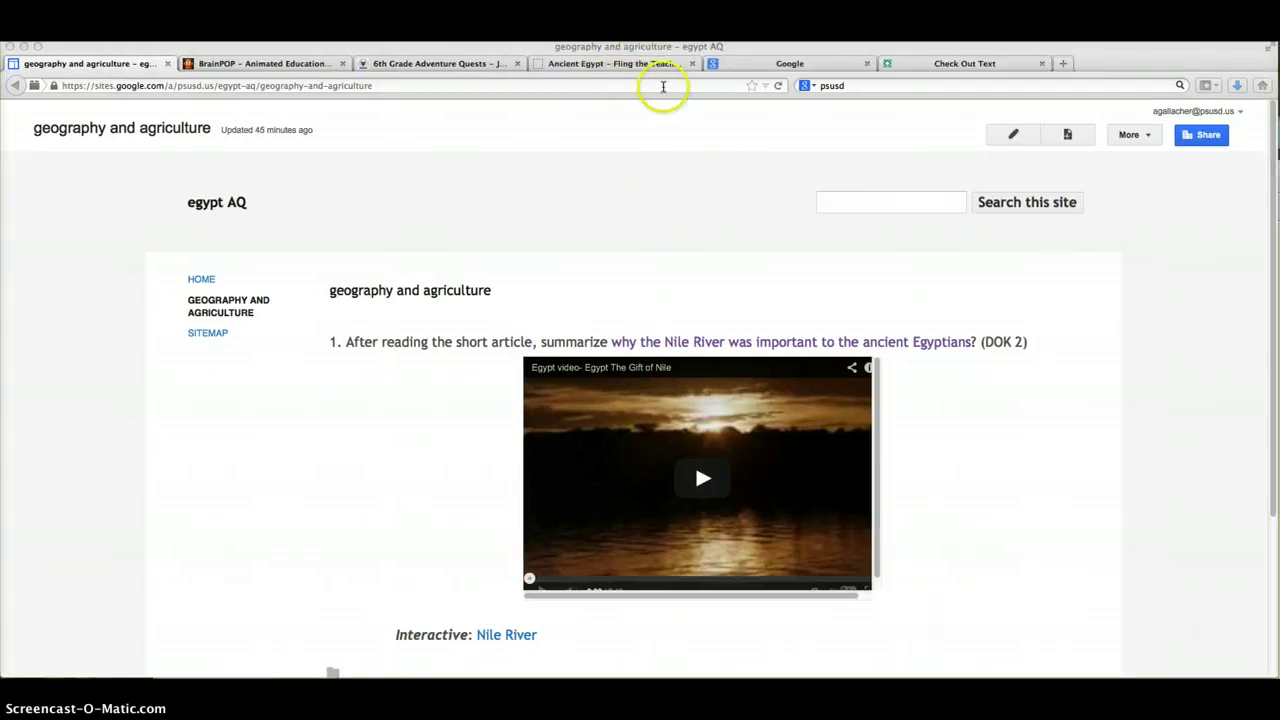
# Copy the web address of the Ancient Egypt "Fling the Teacher" game on SchoolHistory.co.uk
pyautogui.click(625, 65)
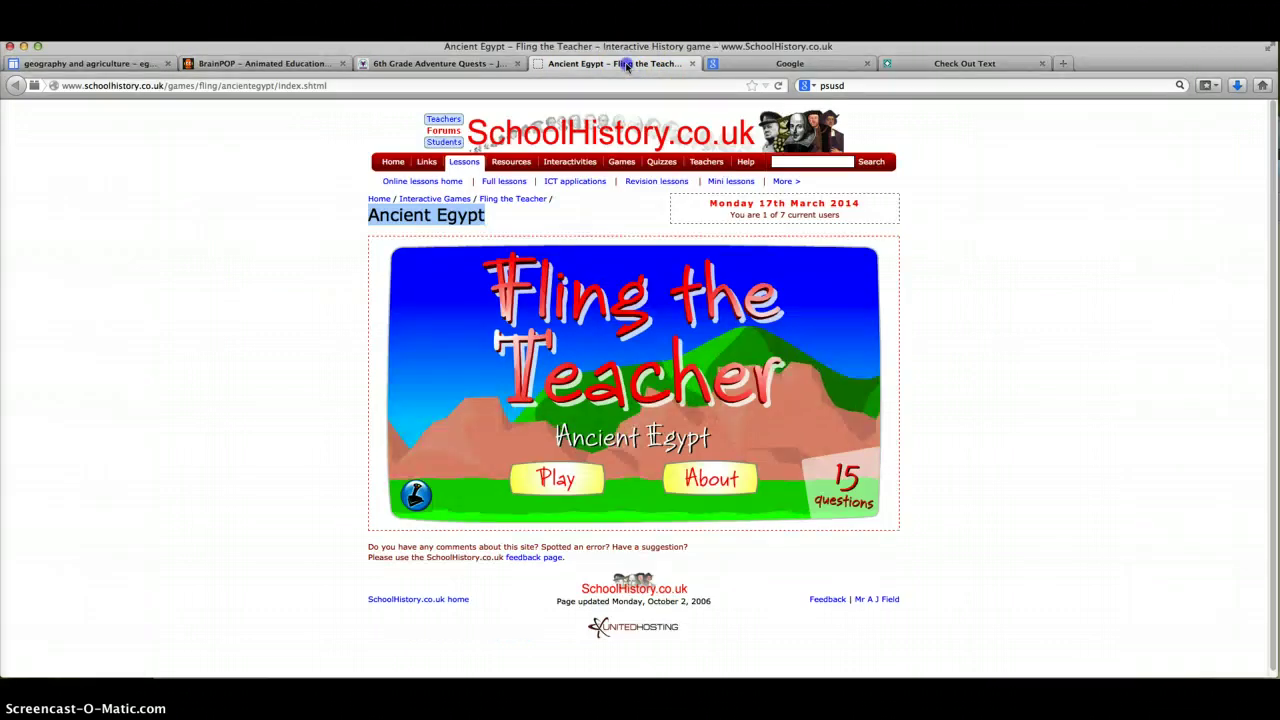
pyautogui.click(378, 85)
pyautogui.press('super+c')
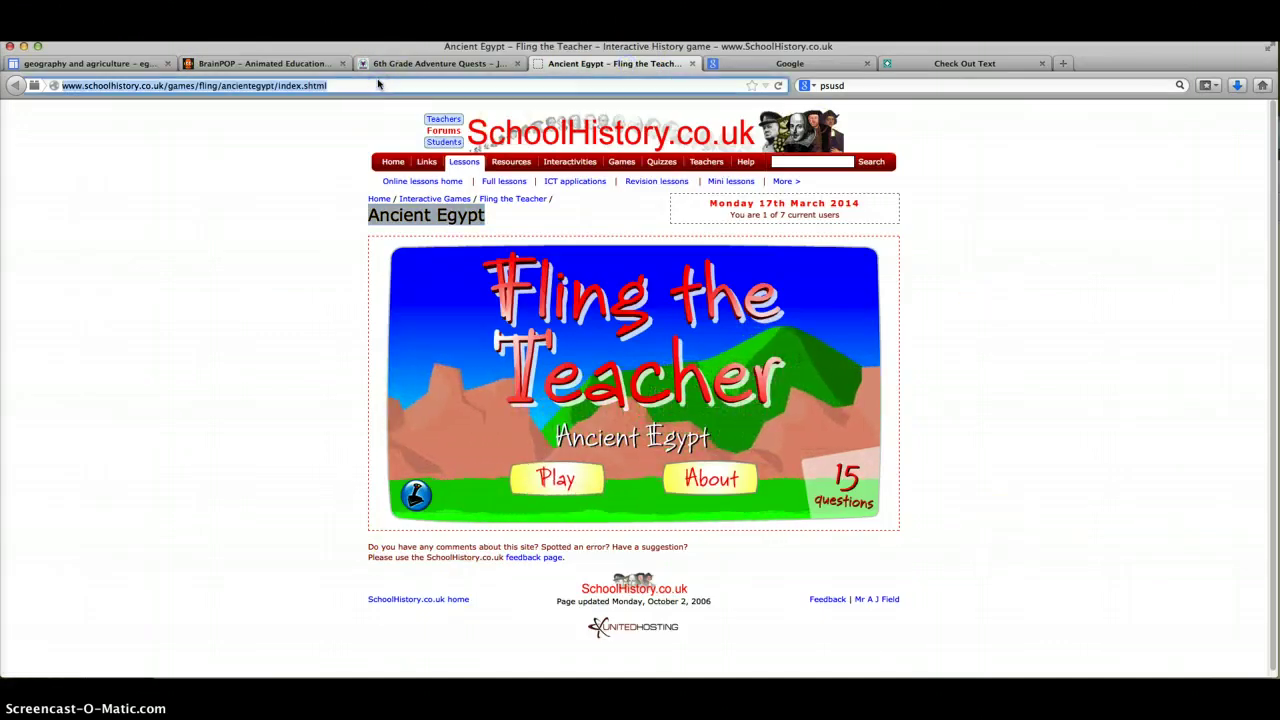
# Edit the geography and agriculture page and add the line "Fling the Teacher: Egypt" below the Nile River interactive
pyautogui.click(127, 63)
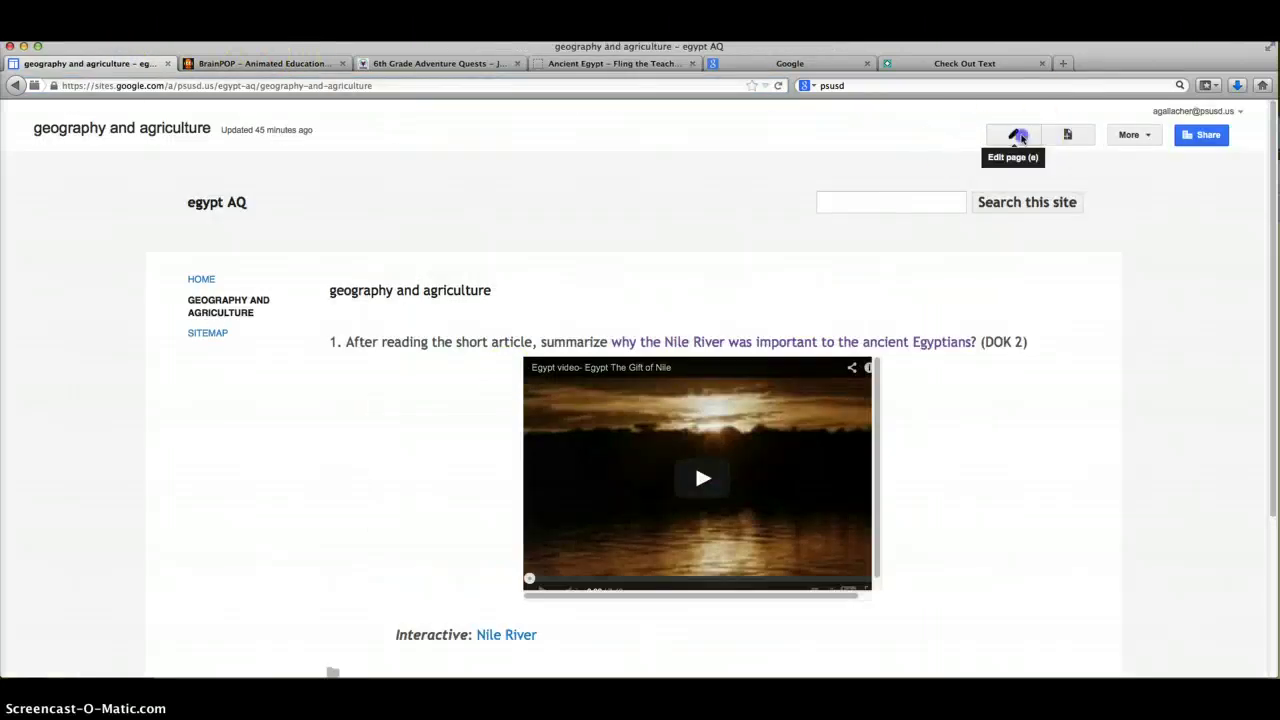
pyautogui.click(1018, 136)
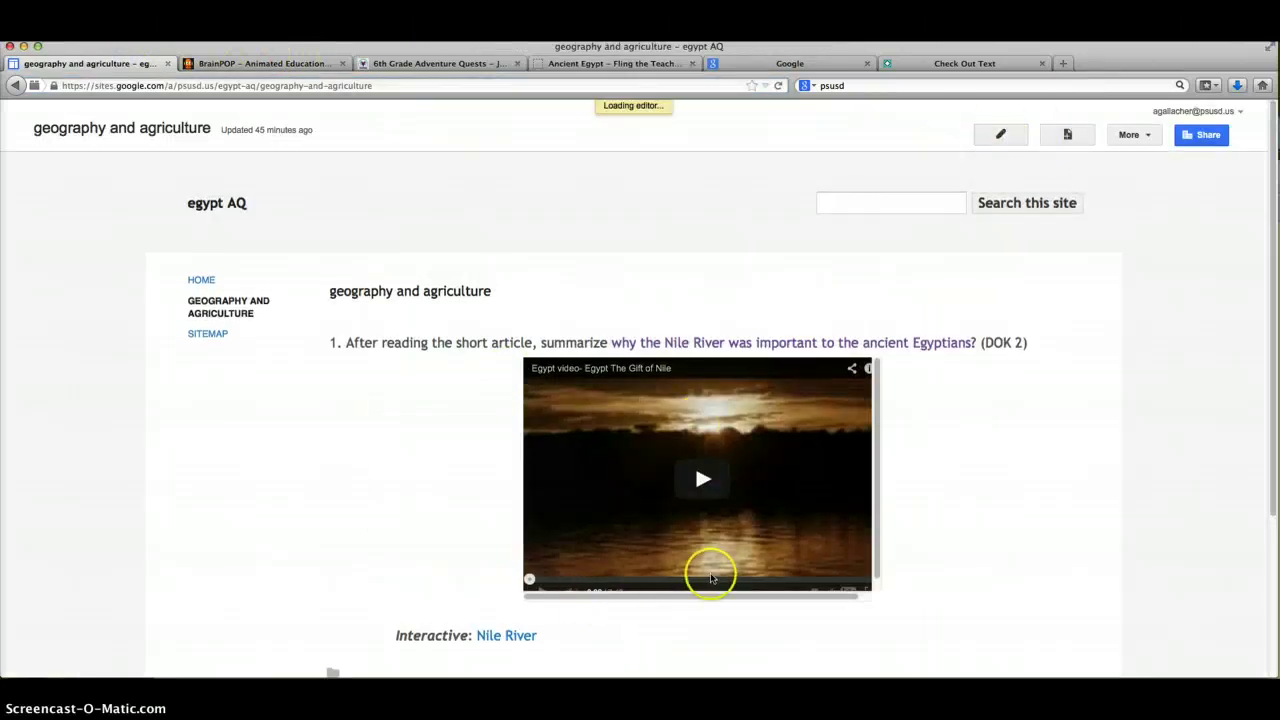
pyautogui.scroll(-5, 660, 449)
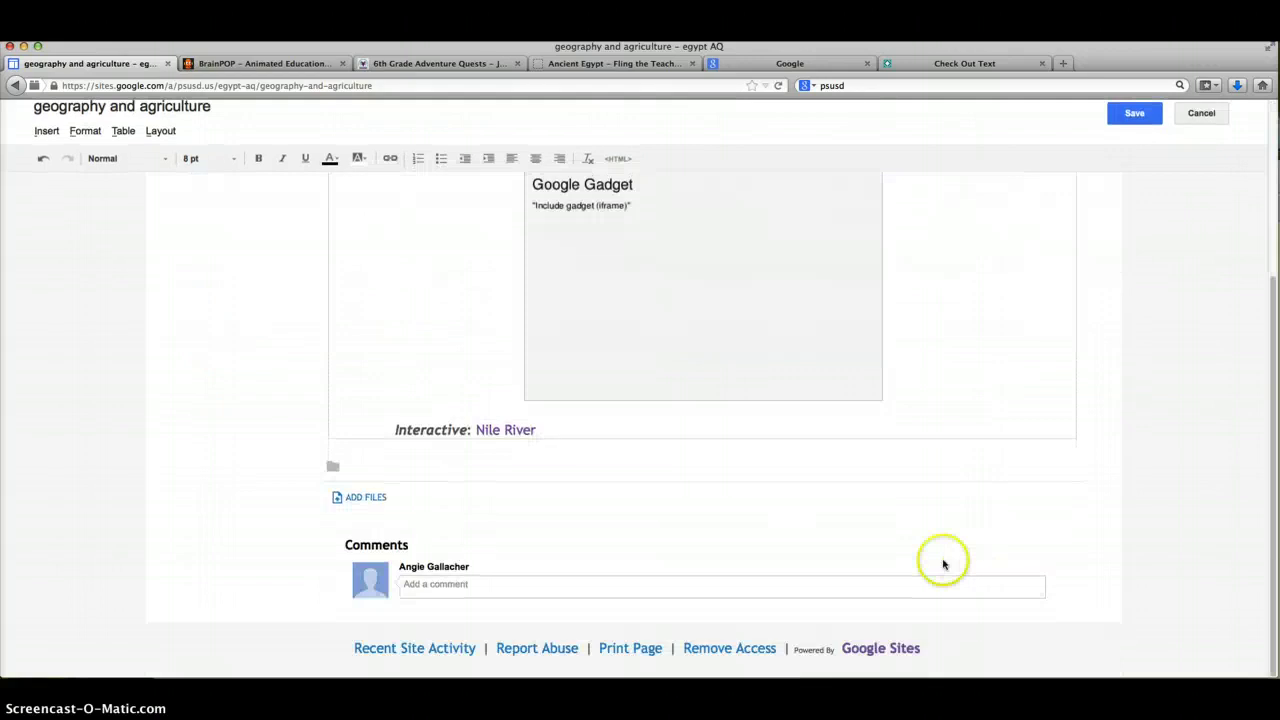
pyautogui.click(565, 432)
pyautogui.press('Return')
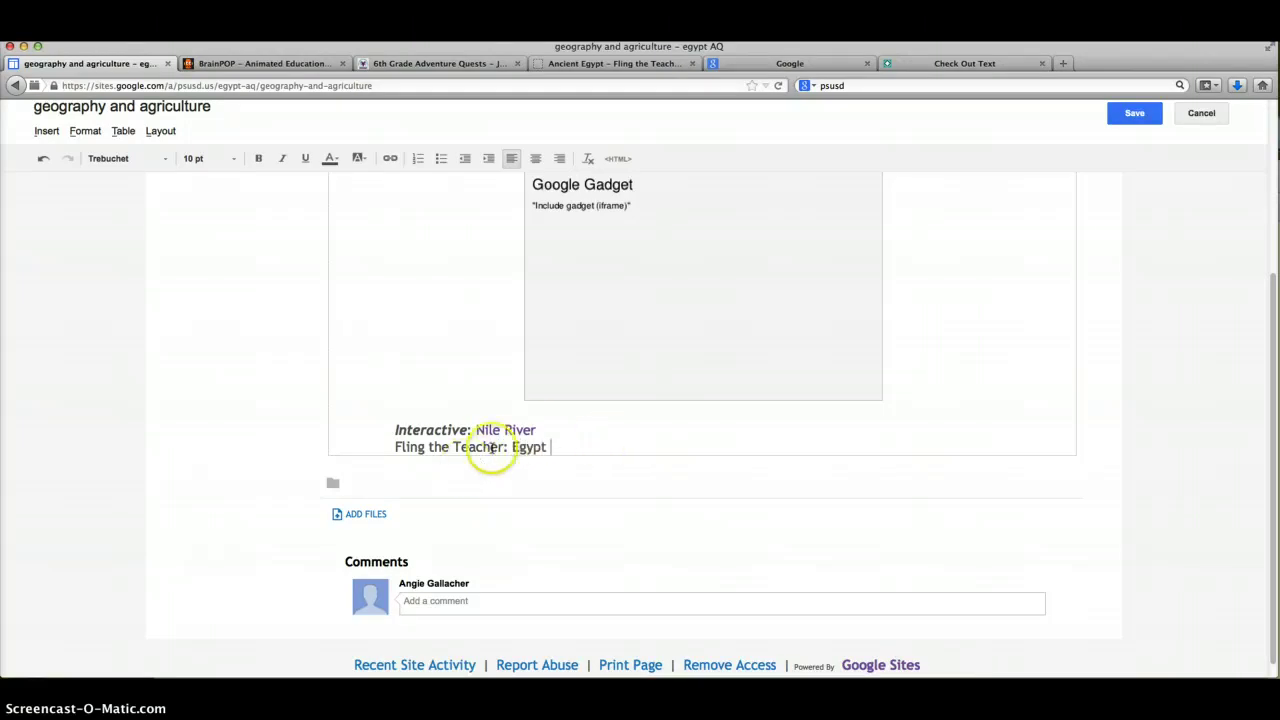
# Make the words "Fling the Teacher" below the Nile River interactive bold and italic
pyautogui.moveTo(499, 447); pyautogui.dragTo(388, 451)
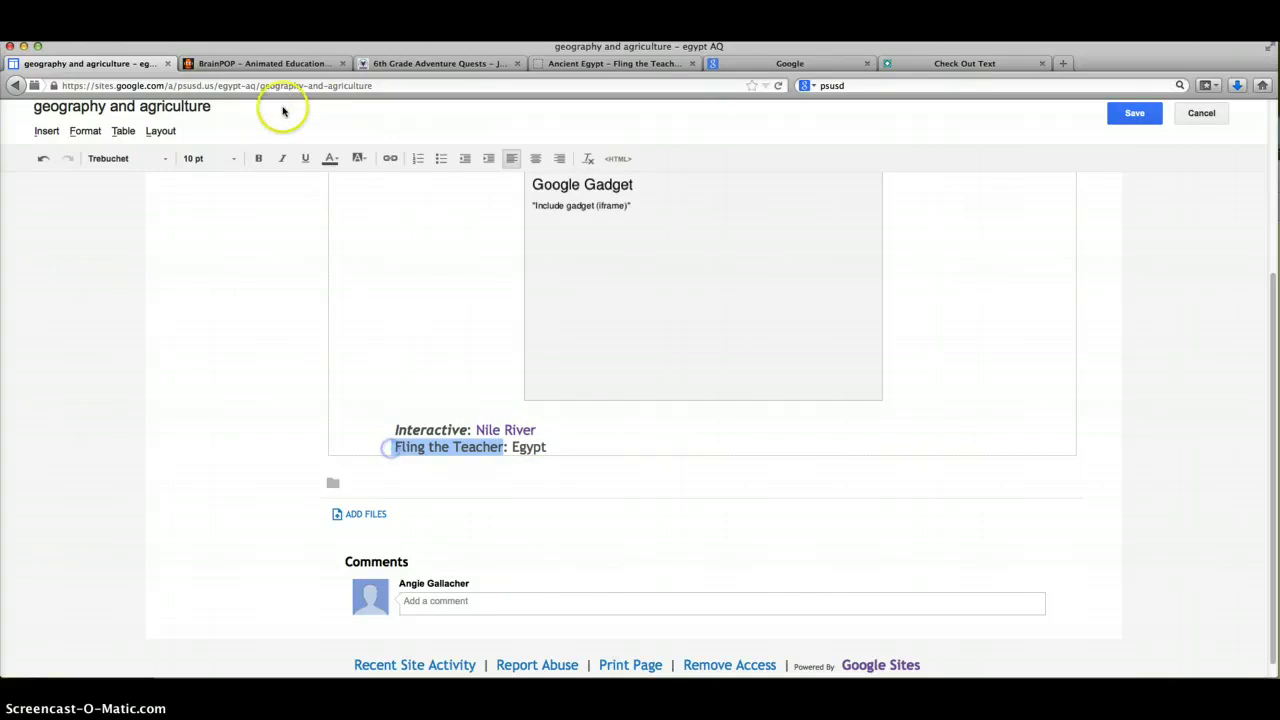
pyautogui.click(258, 160)
pyautogui.click(282, 159)
# Link the word "Egypt" to the copied schoolhistory.co.uk Fling the Teacher address, opening in a new window, and save the page
pyautogui.moveTo(520, 450); pyautogui.dragTo(552, 447)
pyautogui.click(40, 130)
pyautogui.click(80, 212)
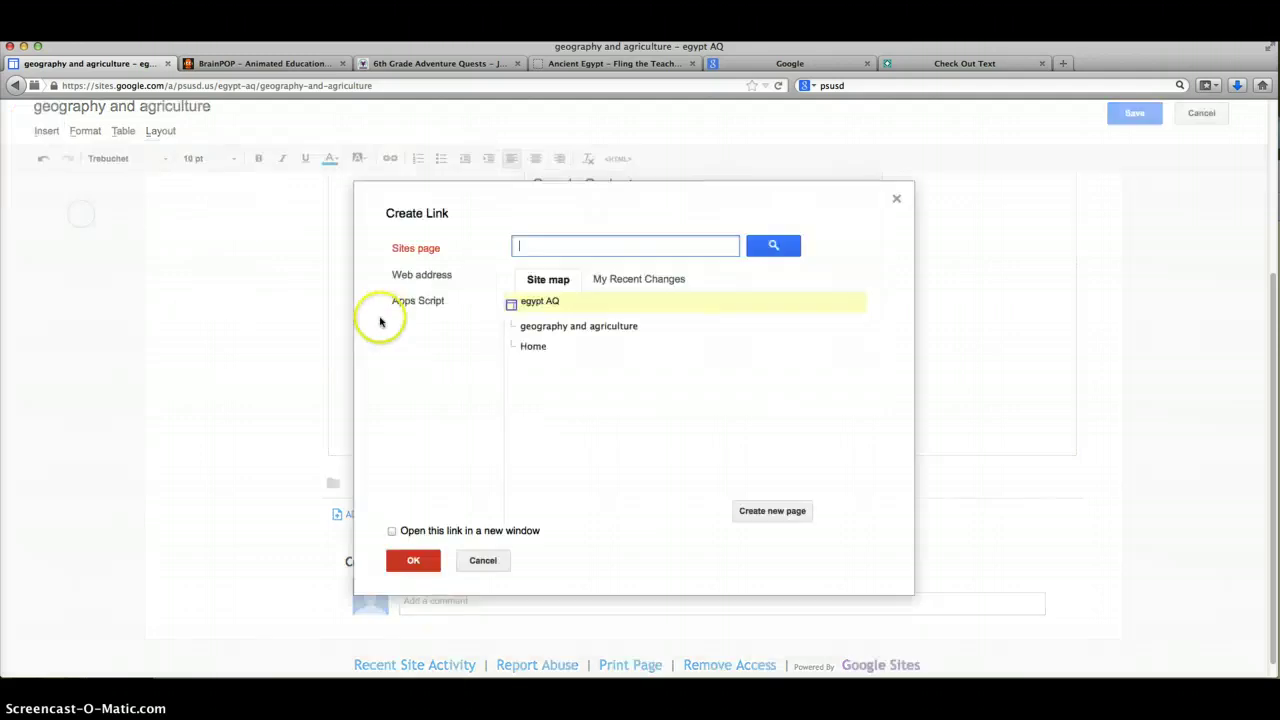
pyautogui.click(410, 274)
pyautogui.press('super+v')
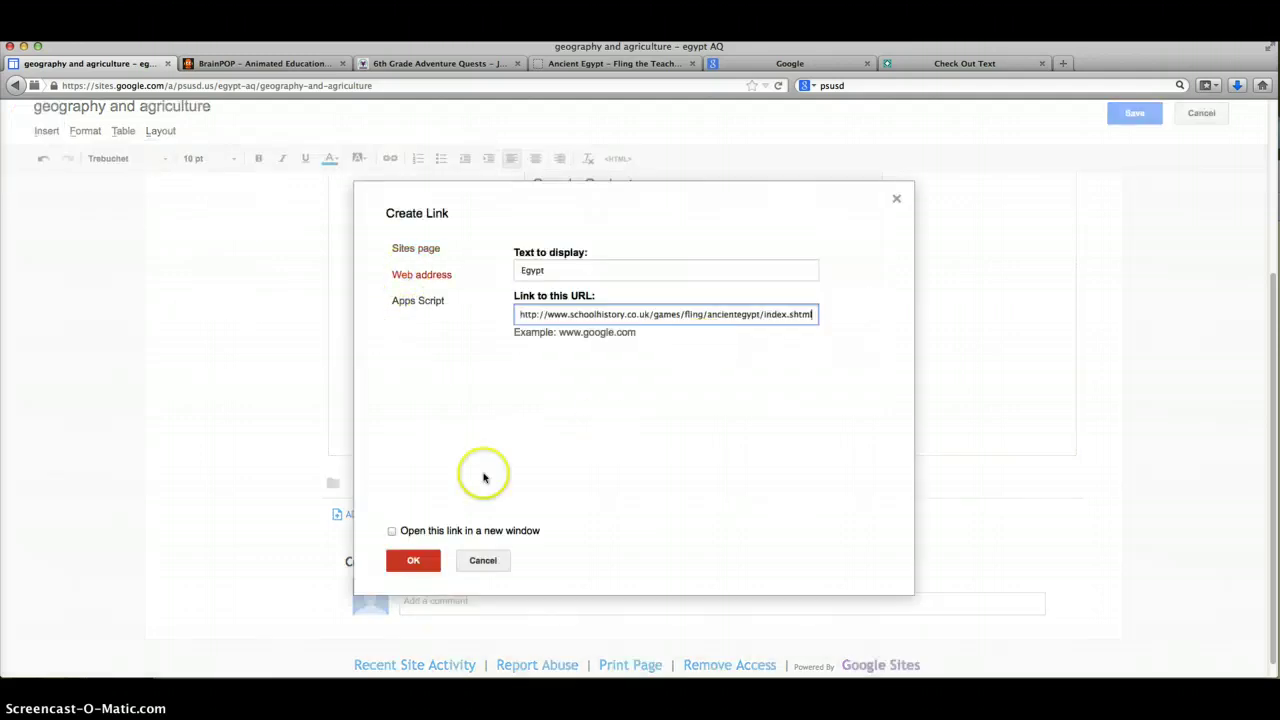
pyautogui.click(392, 531)
pyautogui.click(422, 563)
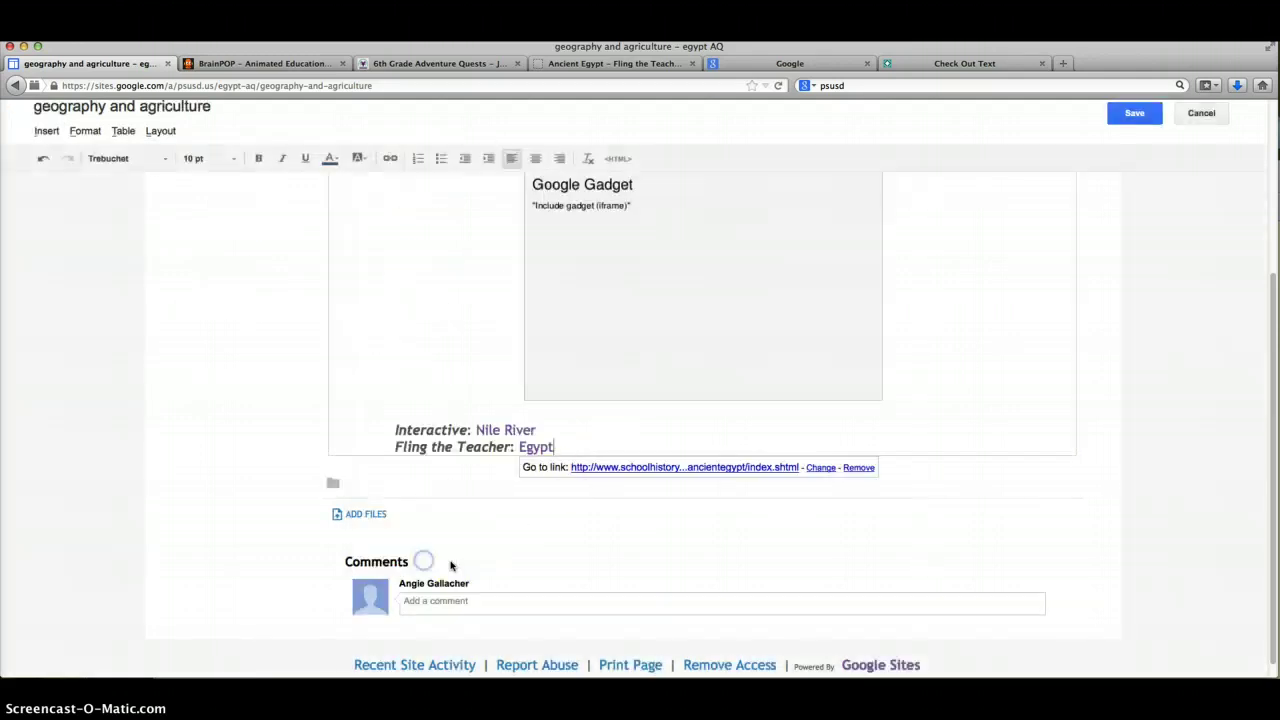
pyautogui.click(1134, 113)
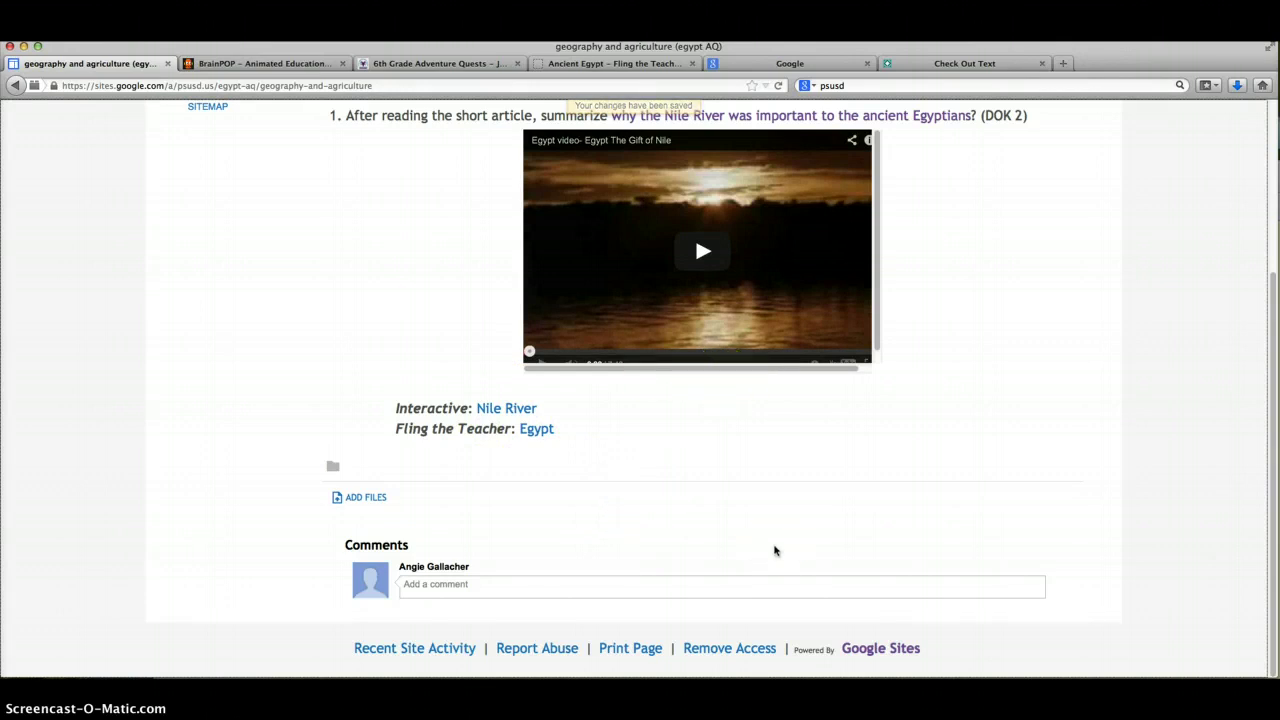
pyautogui.scroll(5, 741, 501)
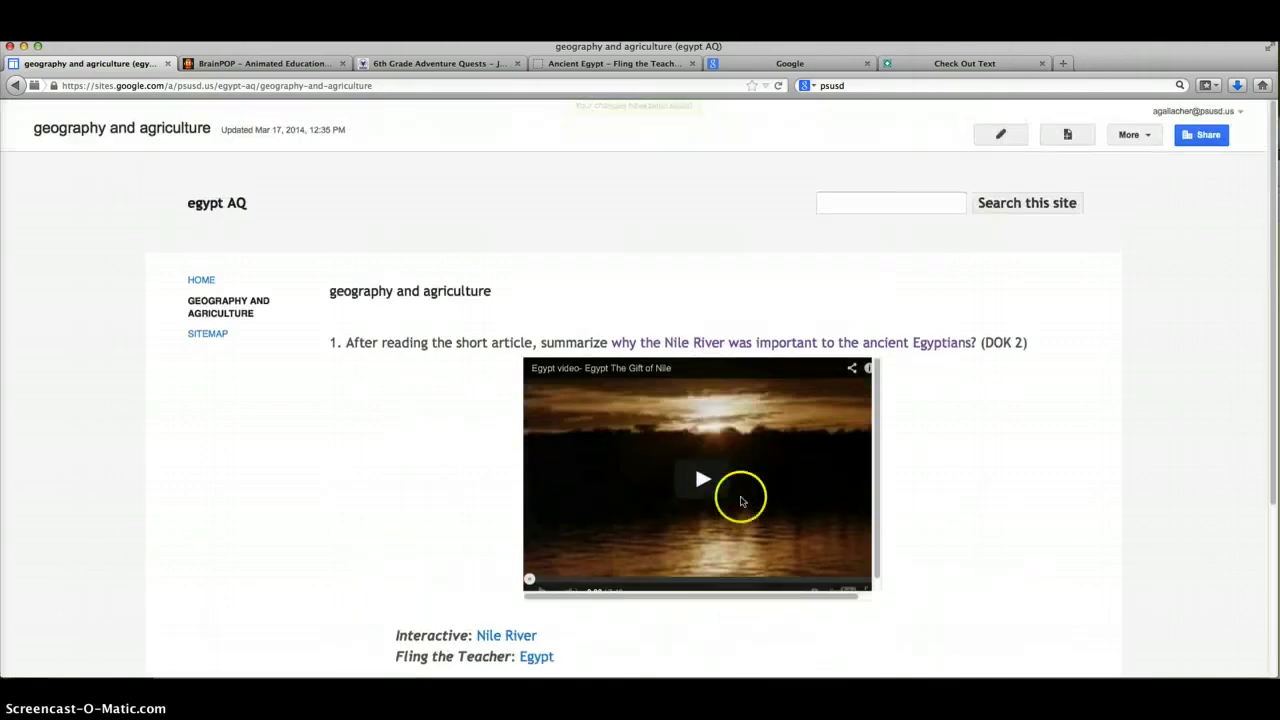
# Switch to the finished Ancient Egypt Adventure Quest site and examine its Geography & Agriculture page as an example
pyautogui.moveTo(203, 53); pyautogui.dragTo(488, 53)
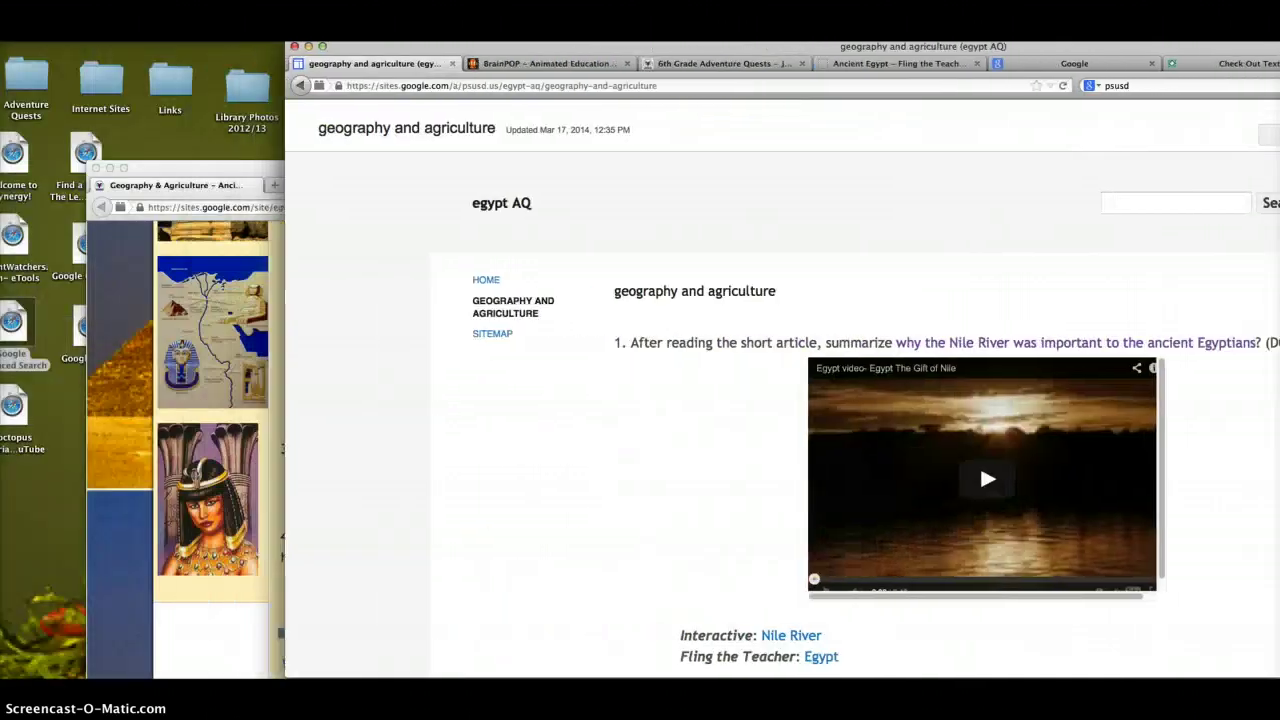
pyautogui.click(157, 372)
pyautogui.moveTo(322, 164); pyautogui.dragTo(297, 48)
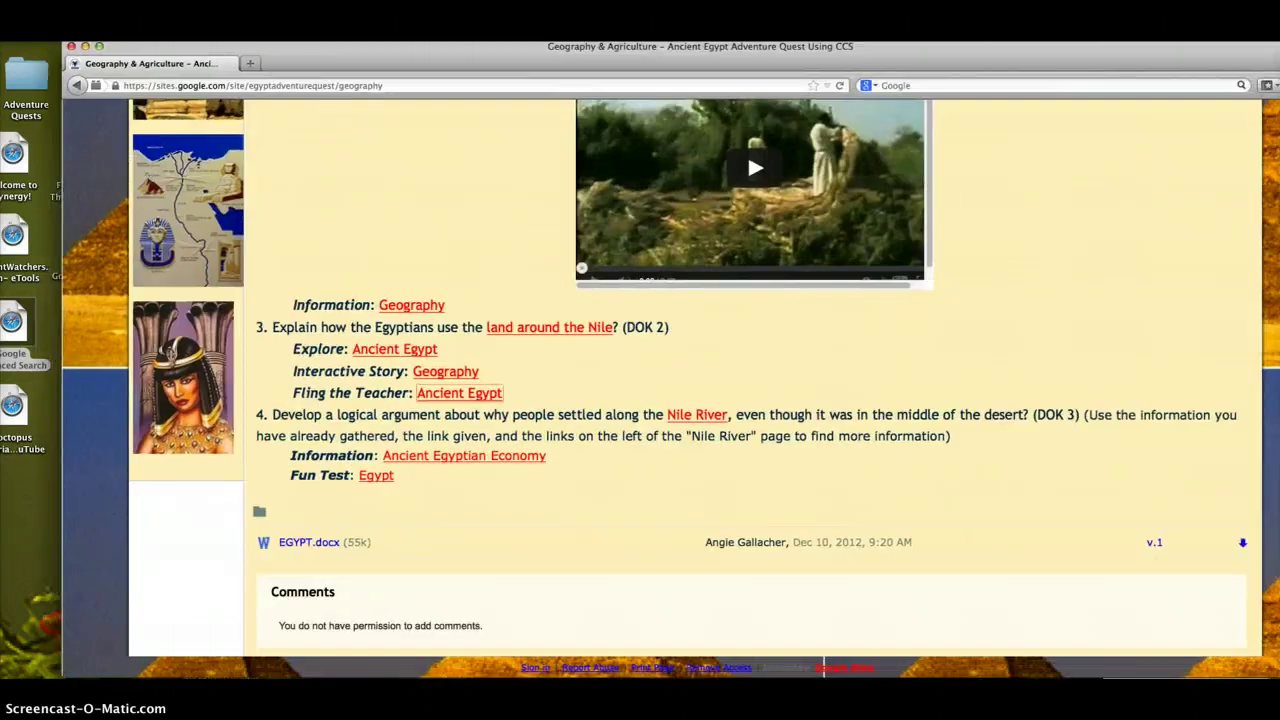
pyautogui.scroll(10, 551, 237)
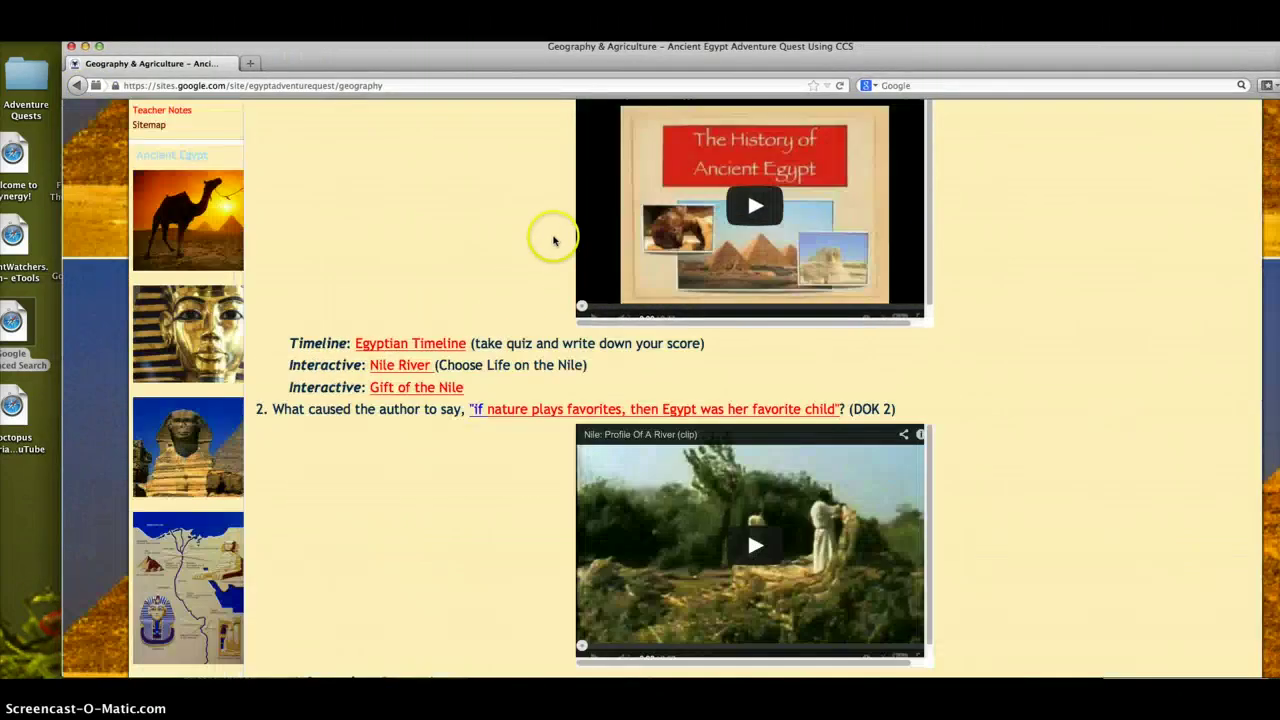
pyautogui.click(306, 583)
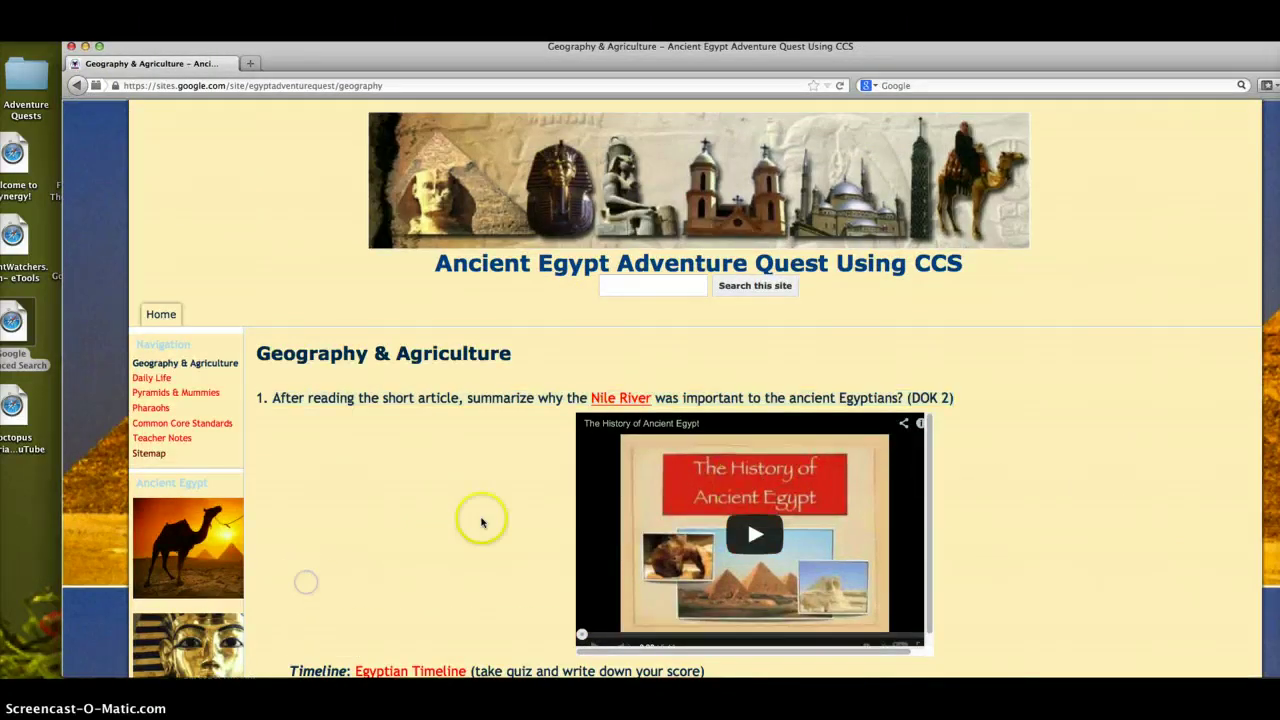
pyautogui.scroll(-5, 1114, 566)
pyautogui.scroll(2, 1115, 565)
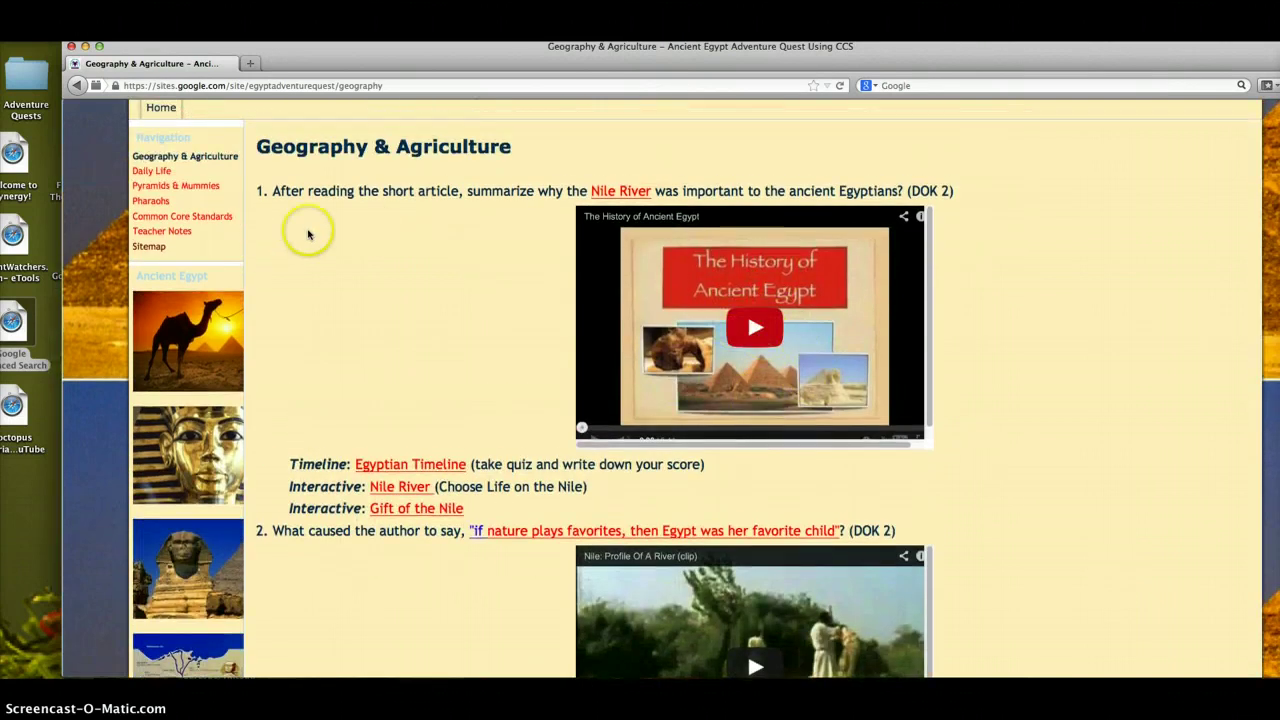
pyautogui.scroll(-1, 1131, 356)
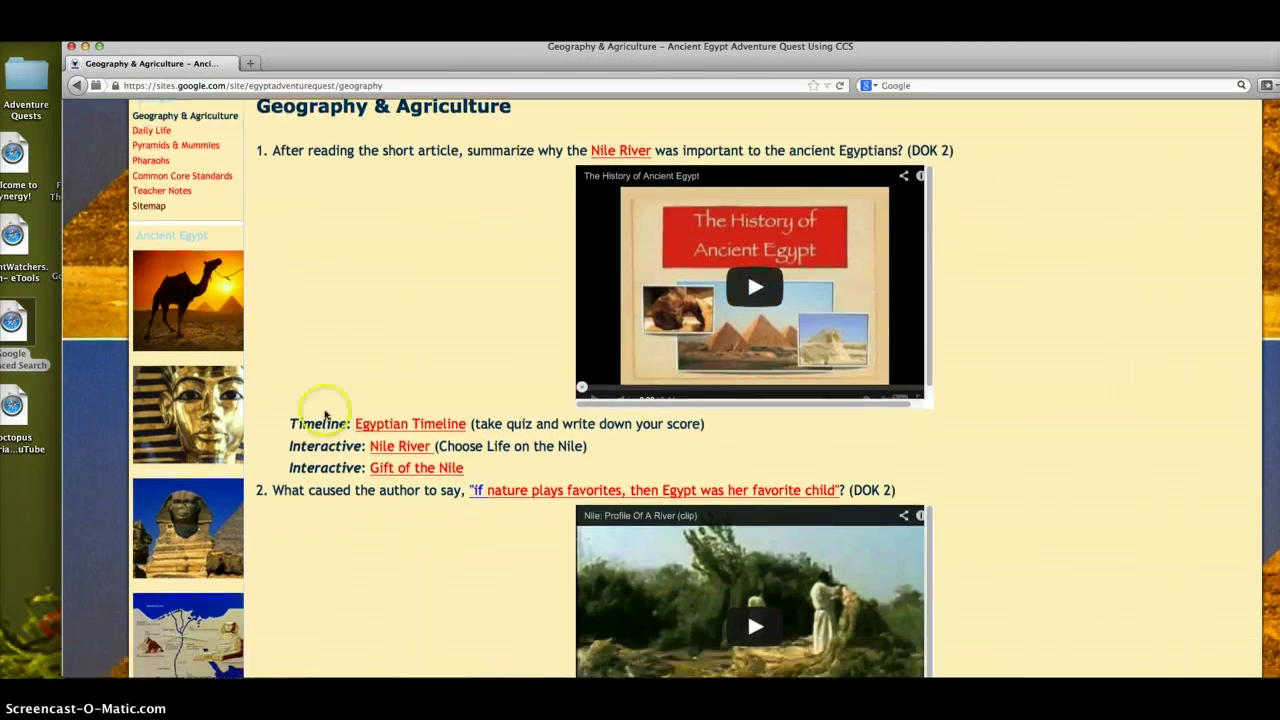
# Open the Egyptian Timeline from question 1, page through its introduction, and close it again
pyautogui.click(441, 425)
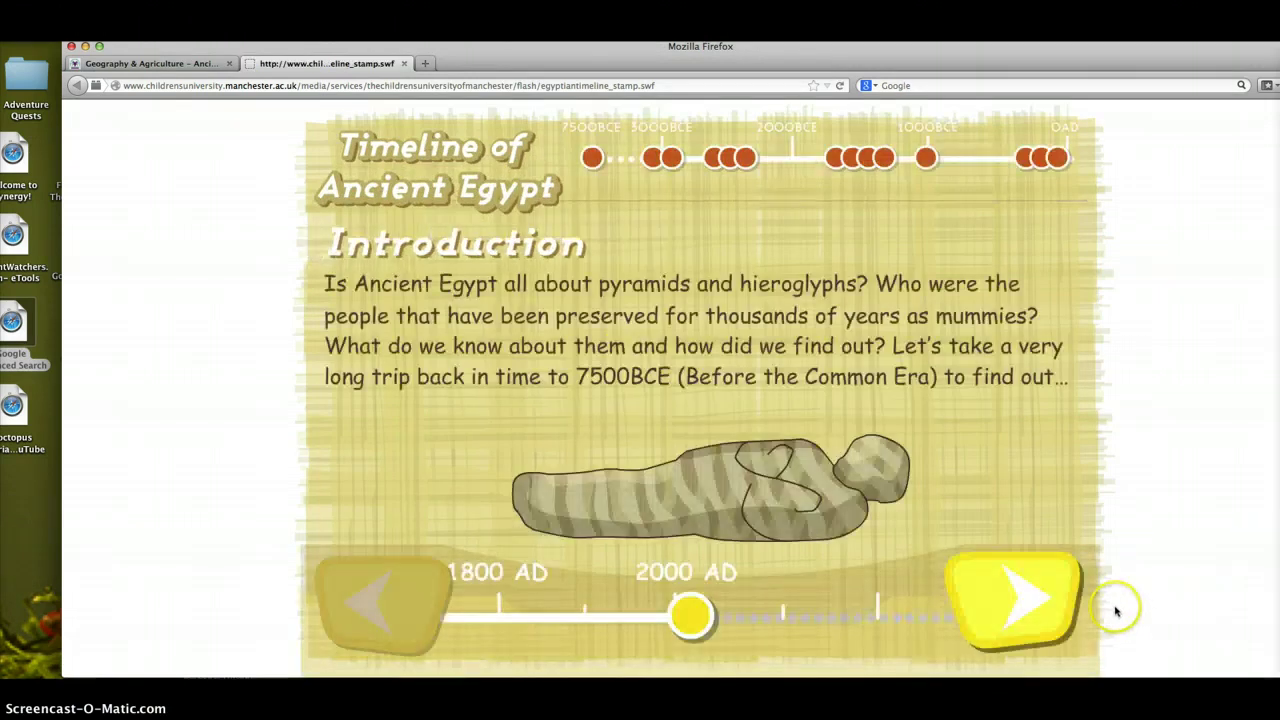
pyautogui.click(1040, 600)
pyautogui.click(1040, 602)
pyautogui.click(1037, 606)
pyautogui.click(1036, 604)
pyautogui.click(1036, 604)
pyautogui.click(1037, 603)
pyautogui.click(404, 63)
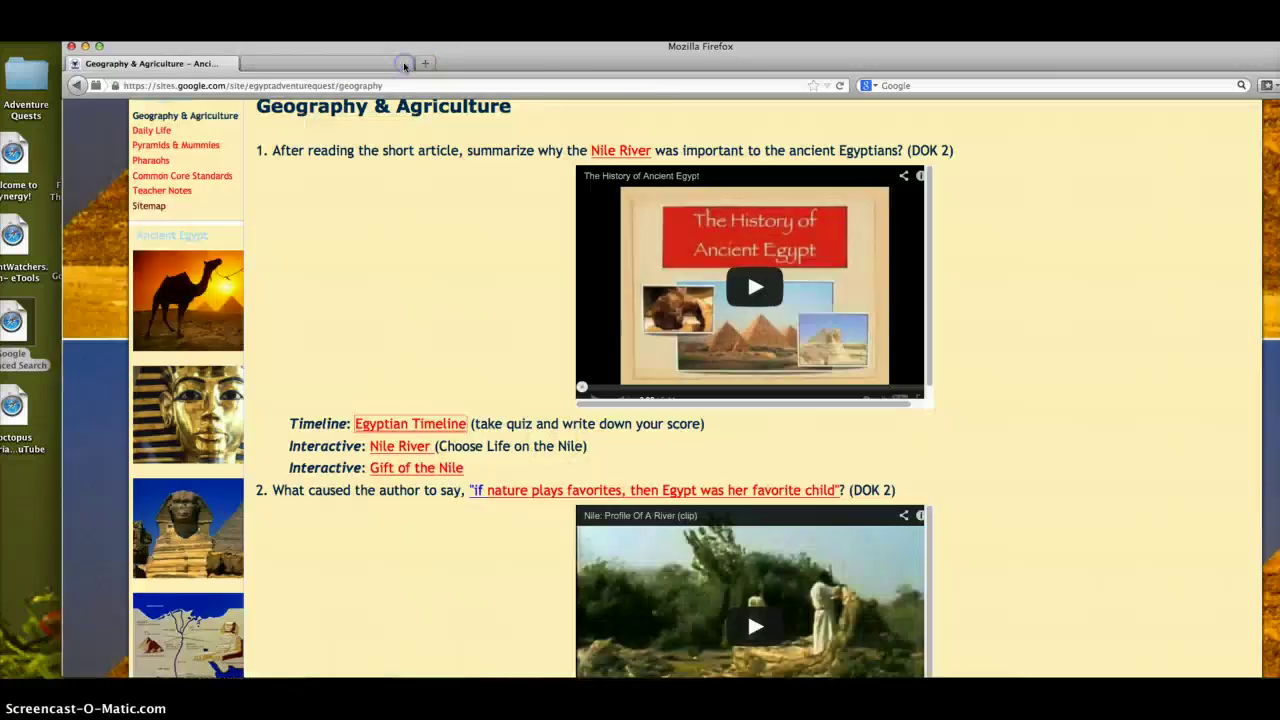
# View the Nile River and Gift of the Nile interactives linked under question 1, closing each one after viewing
pyautogui.click(396, 450)
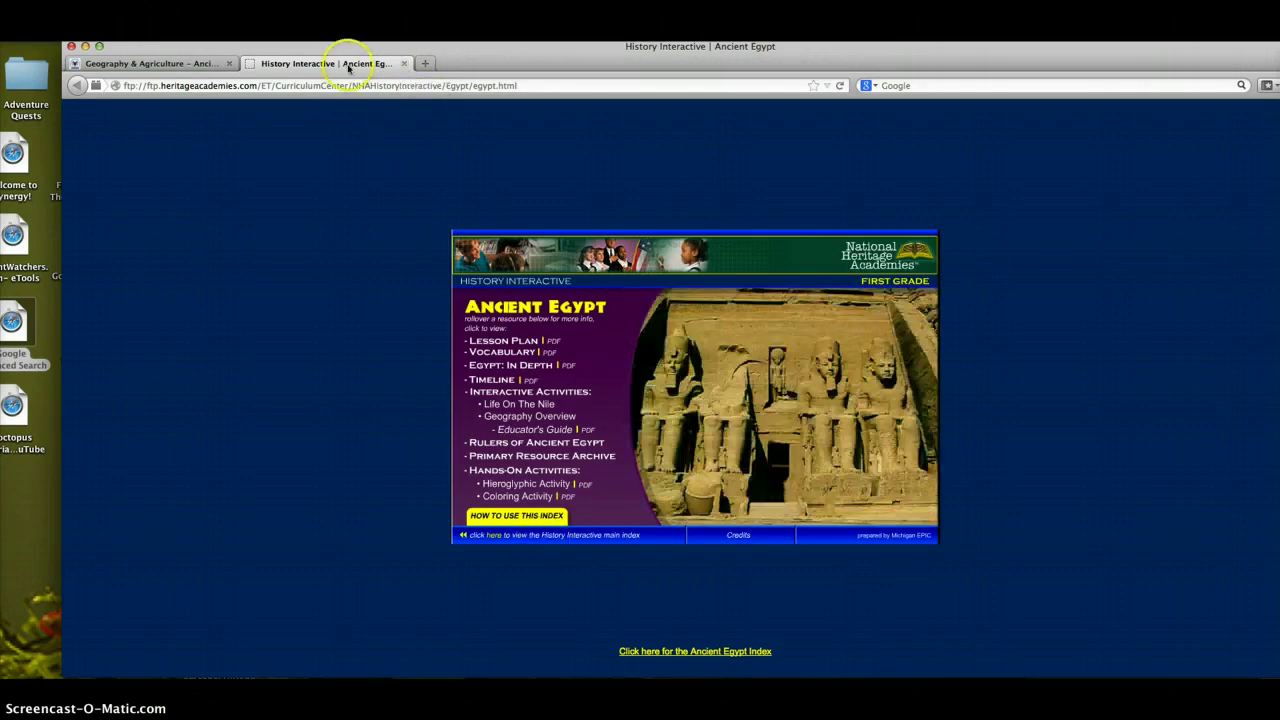
pyautogui.click(405, 64)
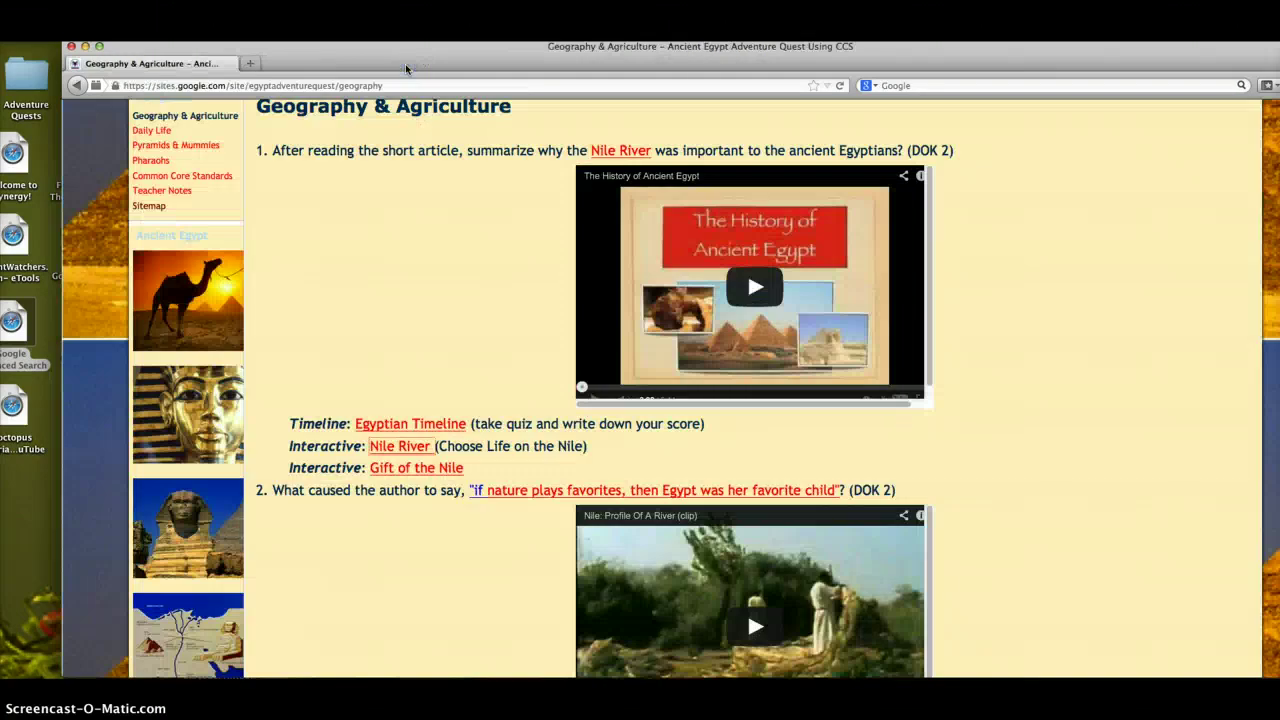
pyautogui.click(437, 478)
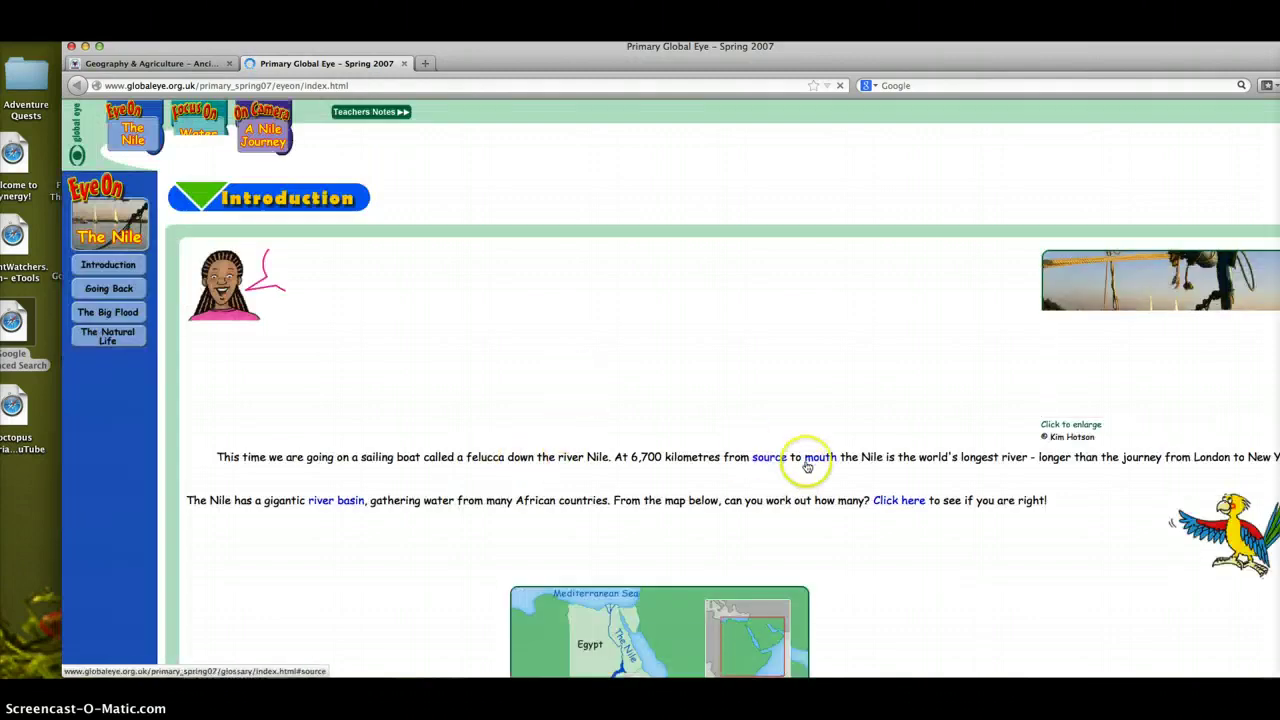
pyautogui.scroll(-10, 810, 462)
pyautogui.scroll(10, 810, 462)
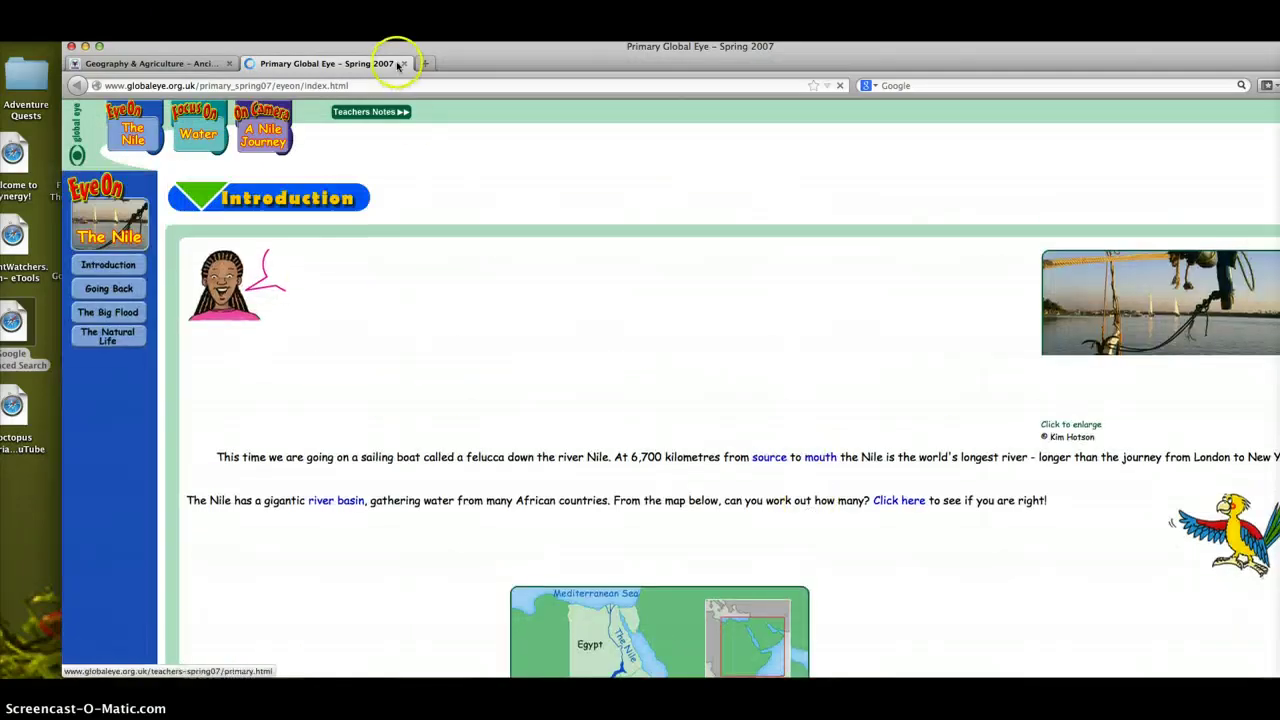
pyautogui.click(405, 64)
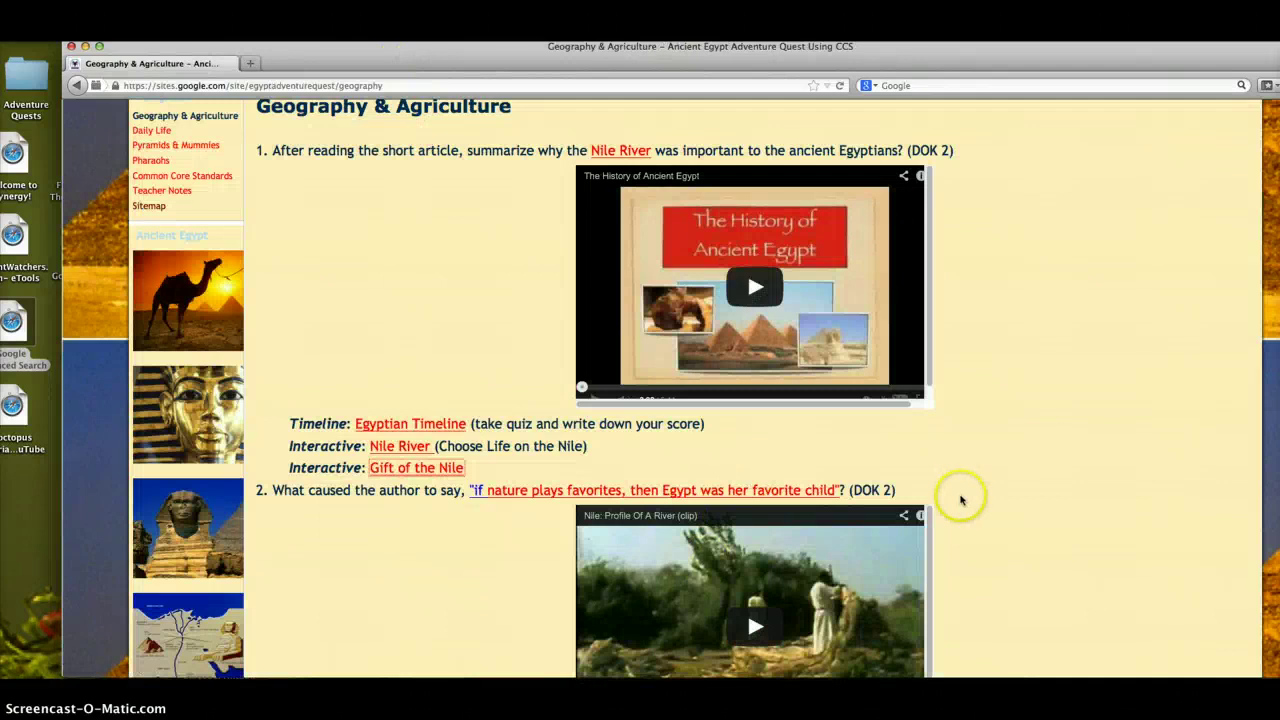
# Examine questions 2 to 4 and their supporting links on the Geography & Agriculture page
pyautogui.scroll(-3, 1023, 512)
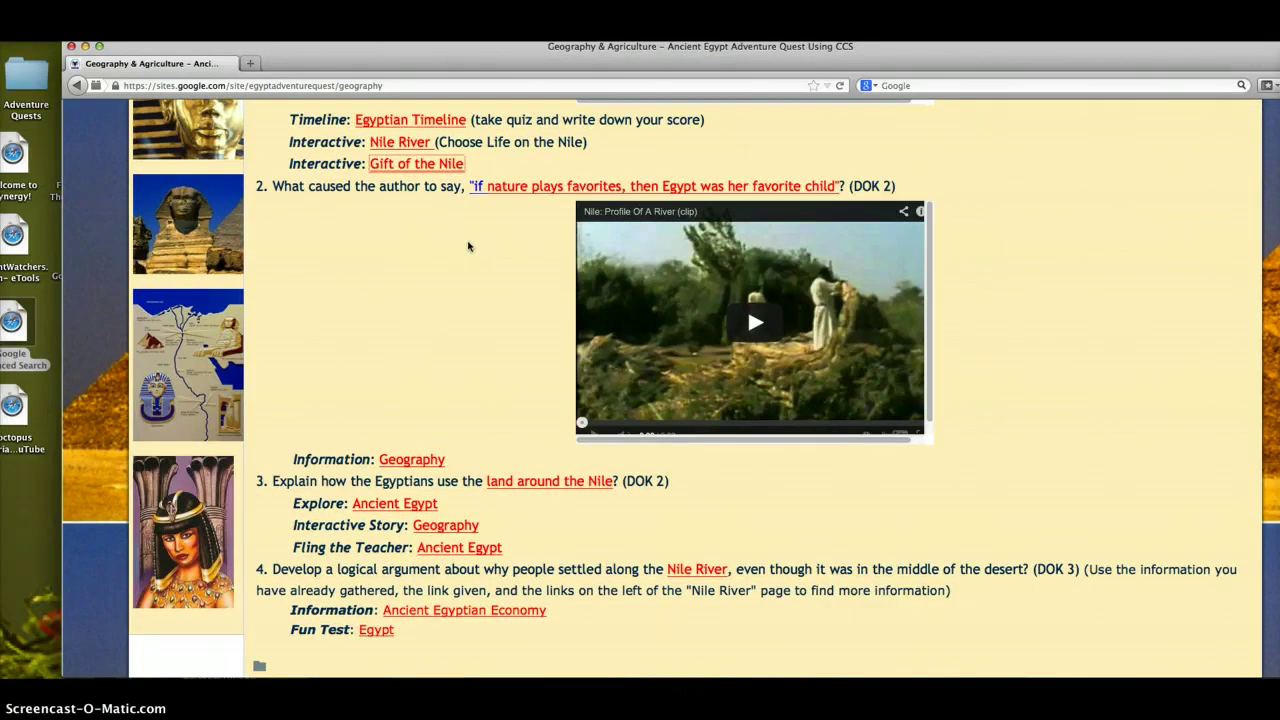
pyautogui.scroll(-1, 468, 246)
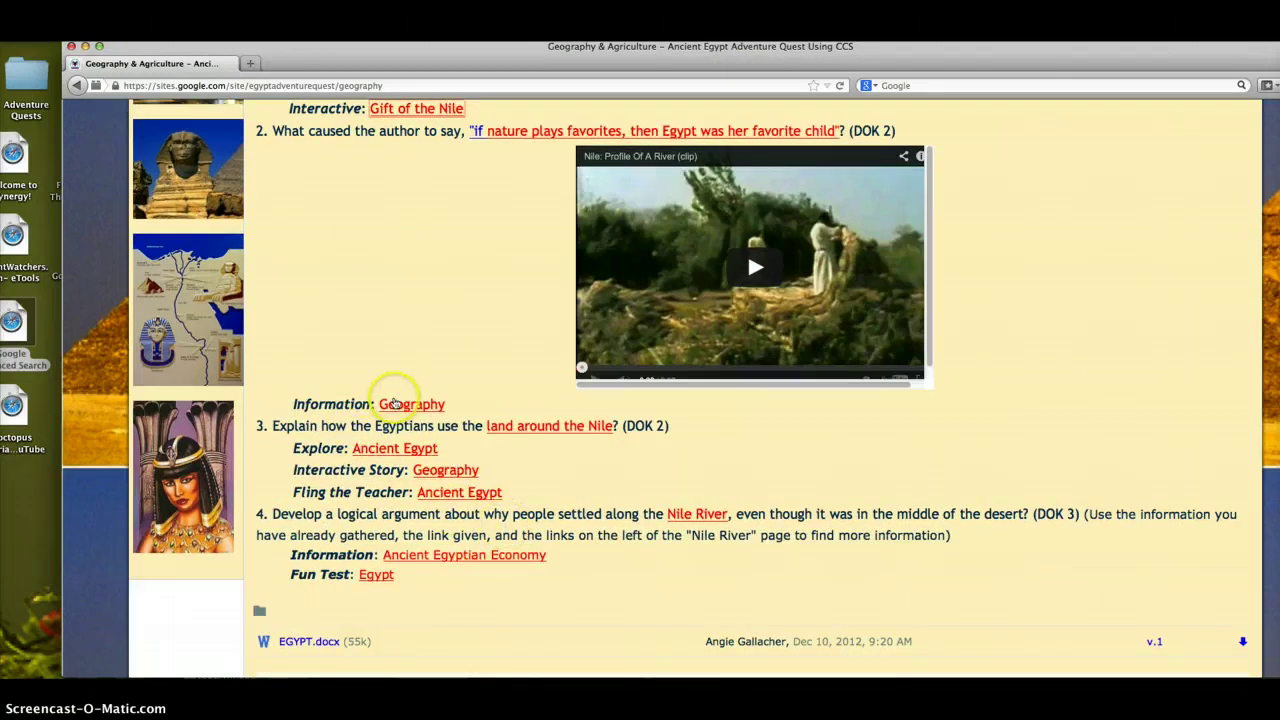
pyautogui.click(382, 398)
# Open the Daily Life page and look through its questions, embedded videos and interactive links
pyautogui.click(147, 381)
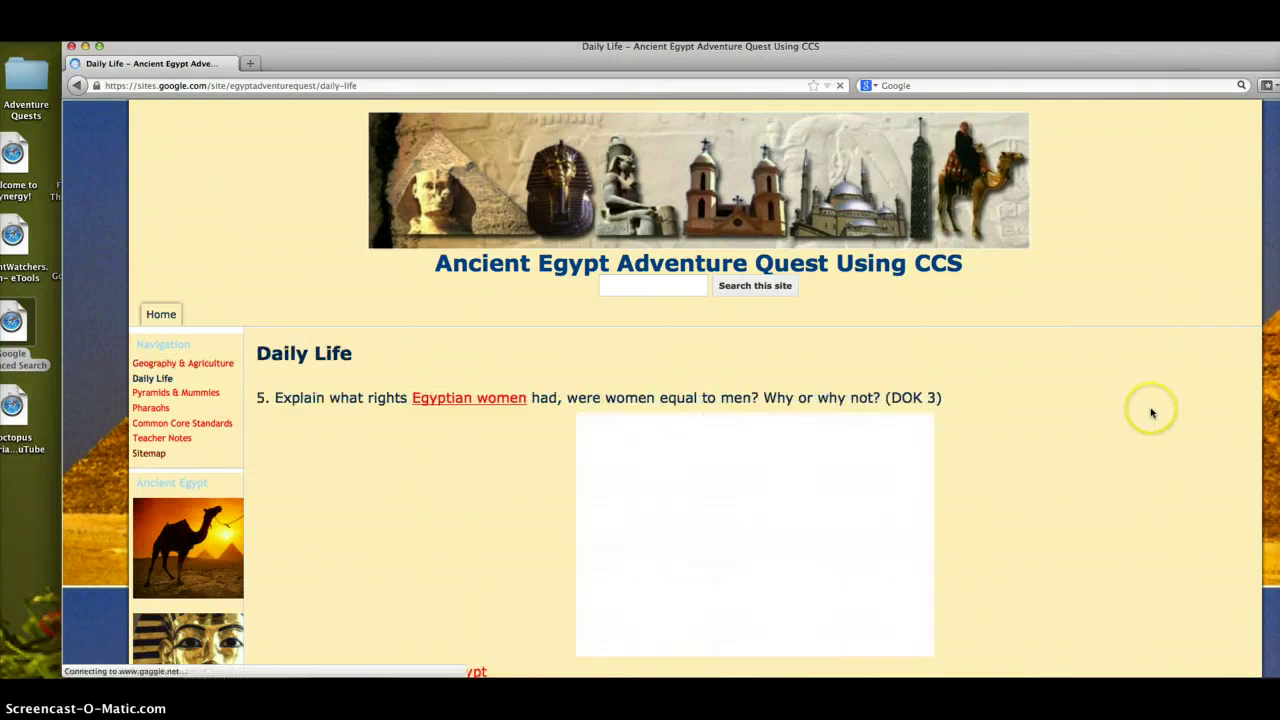
pyautogui.scroll(-4, 1151, 413)
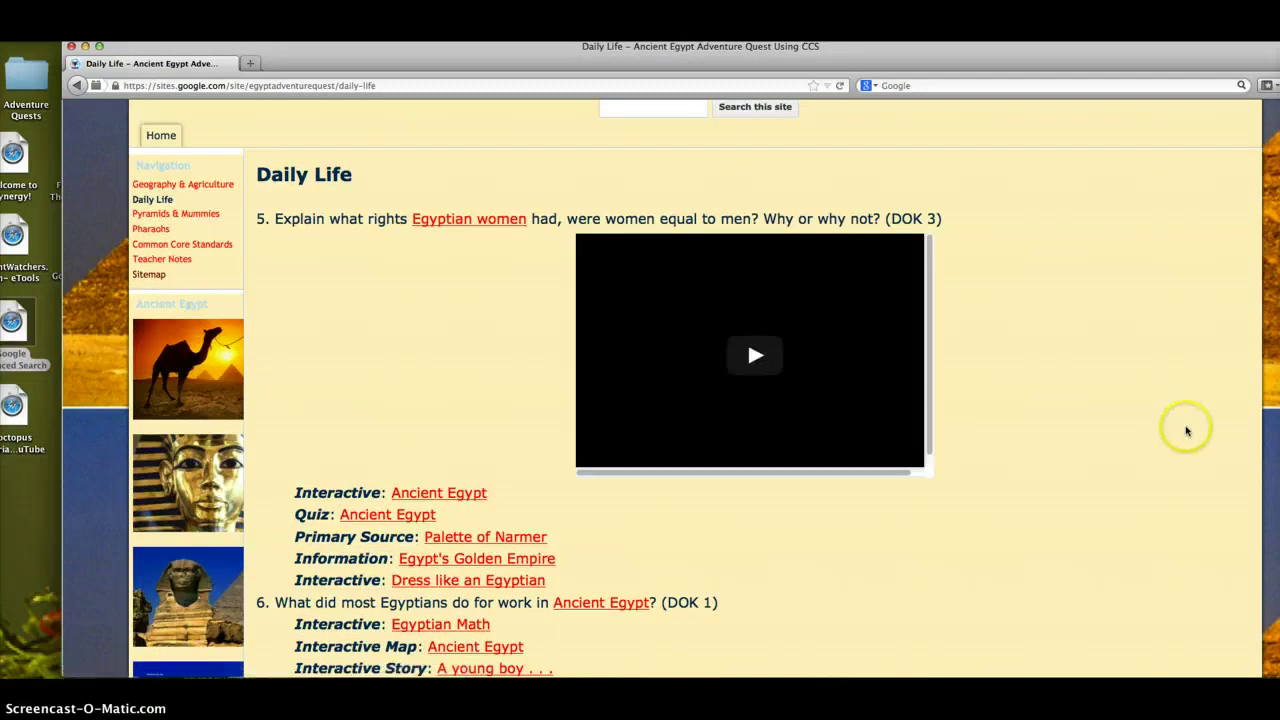
pyautogui.scroll(-5, 1180, 425)
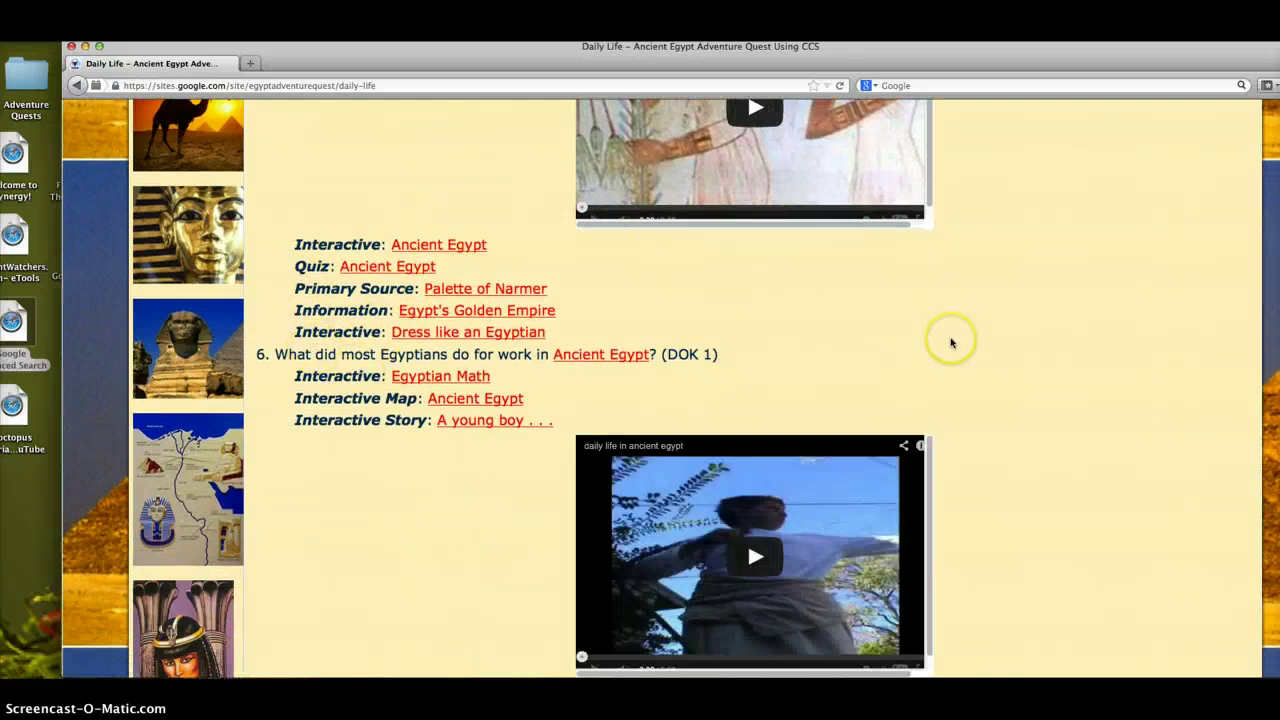
pyautogui.scroll(-4, 951, 343)
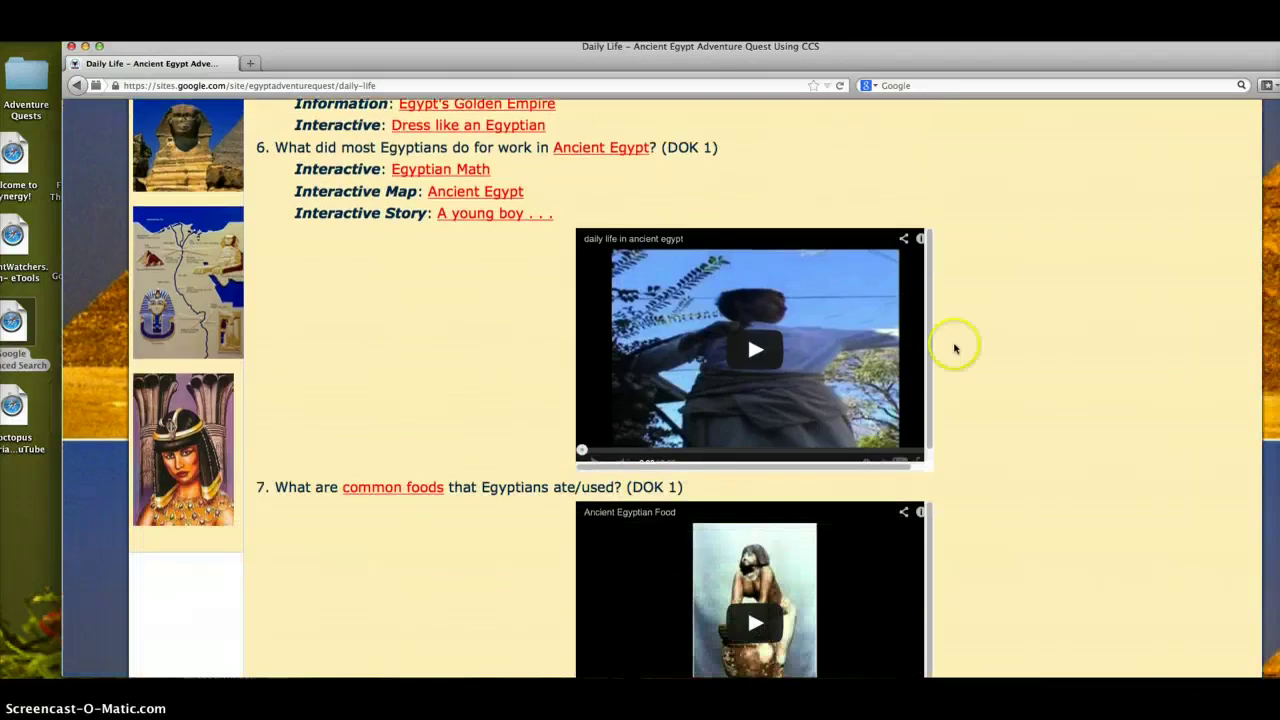
pyautogui.scroll(-5, 1006, 369)
pyautogui.scroll(10, 990, 371)
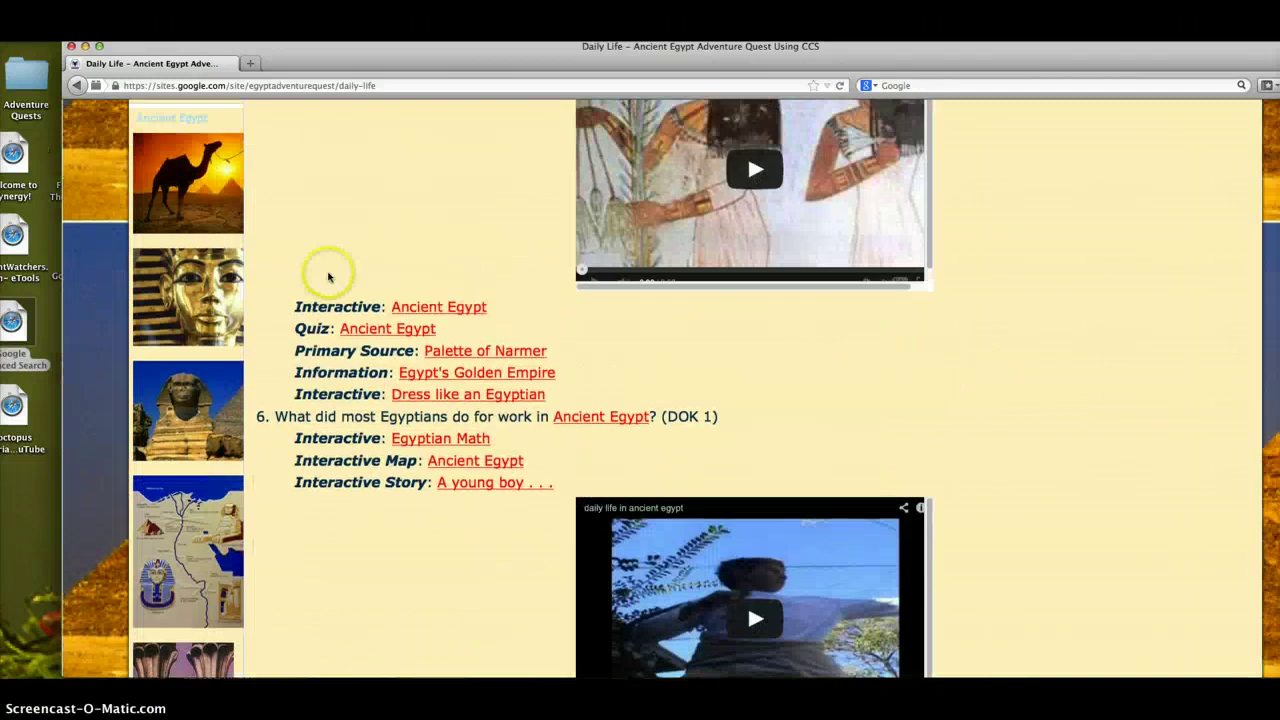
pyautogui.scroll(8, 330, 258)
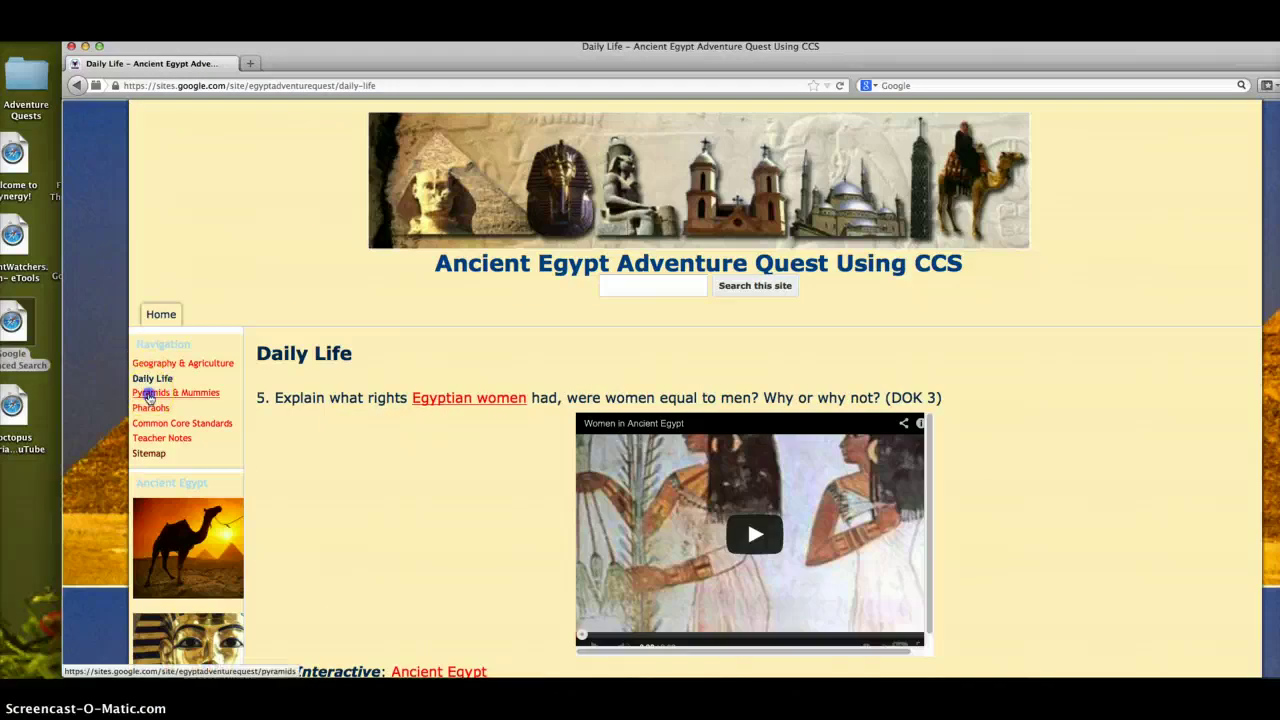
# Open the Pyramids & Mummies page and look through its questions, videos and game links
pyautogui.click(148, 396)
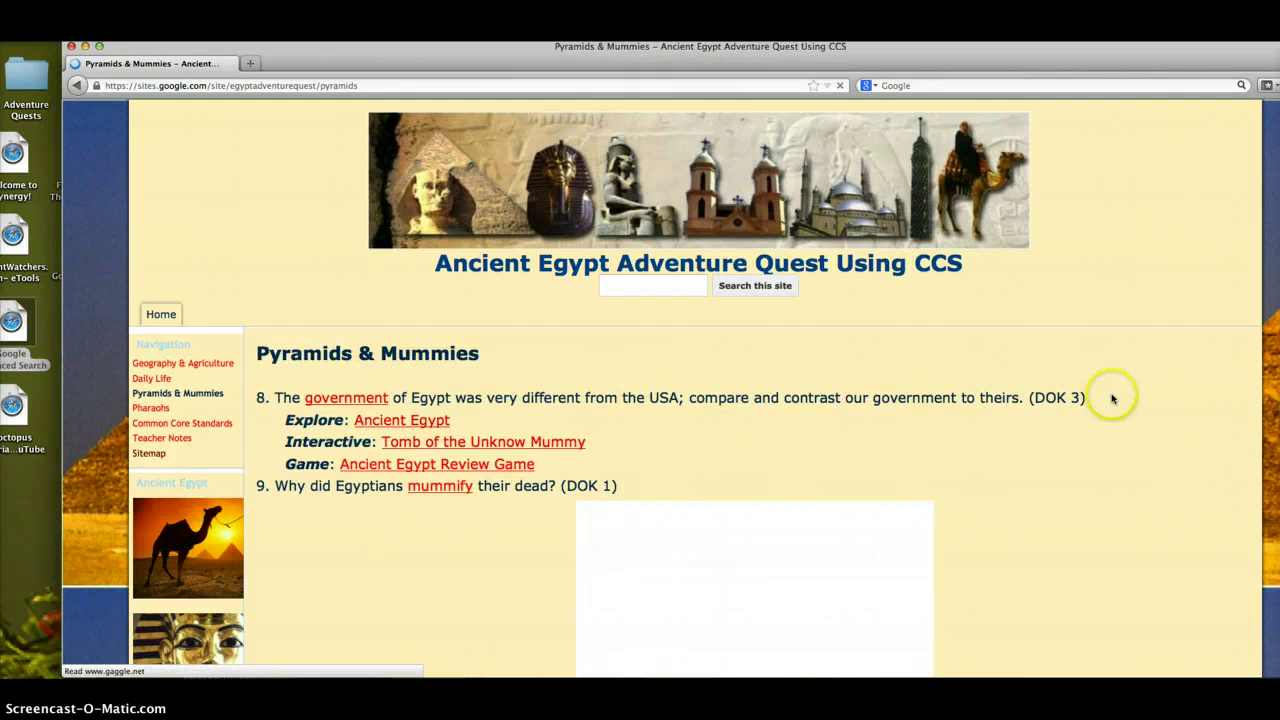
pyautogui.scroll(-5, 1134, 420)
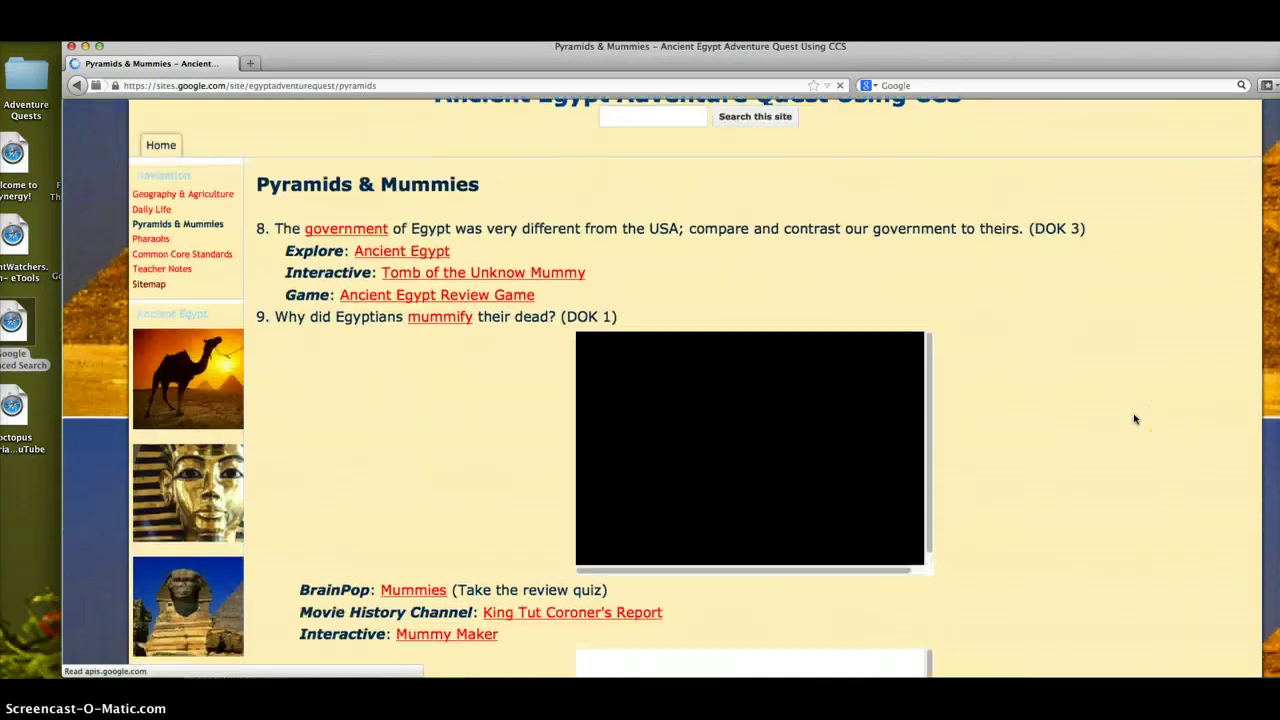
pyautogui.scroll(-15, 1134, 420)
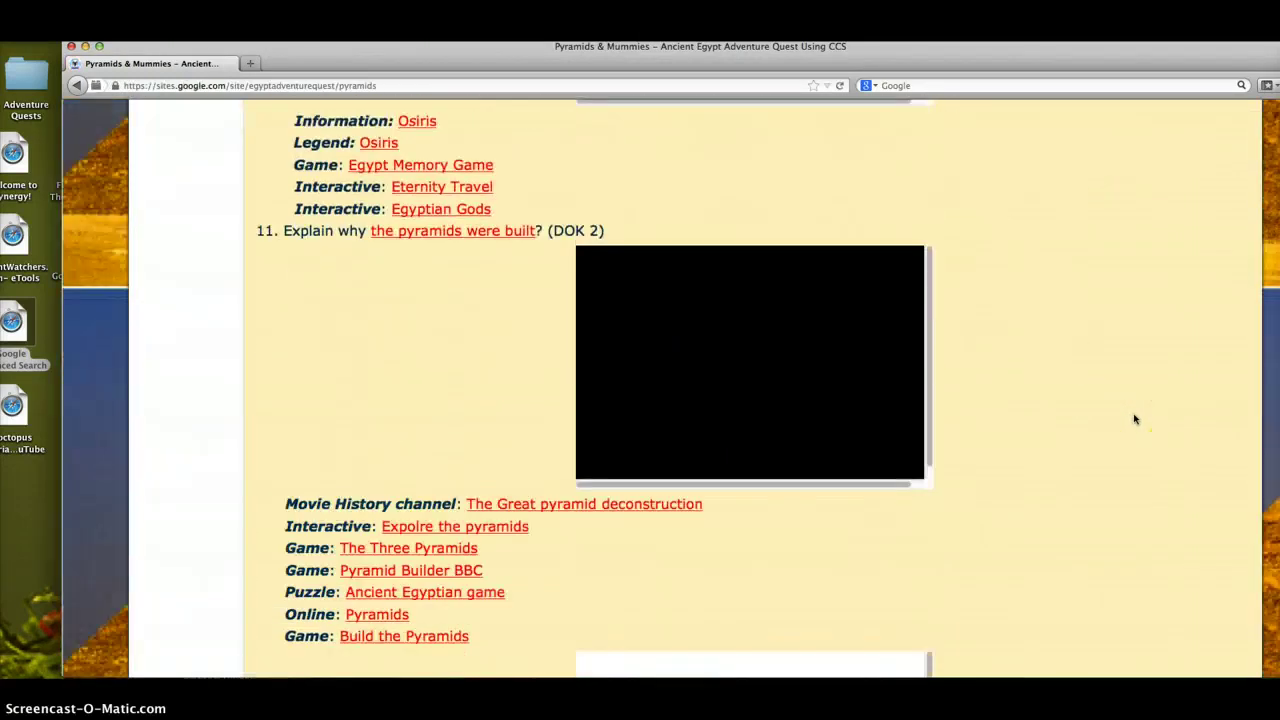
pyautogui.scroll(20, 1134, 420)
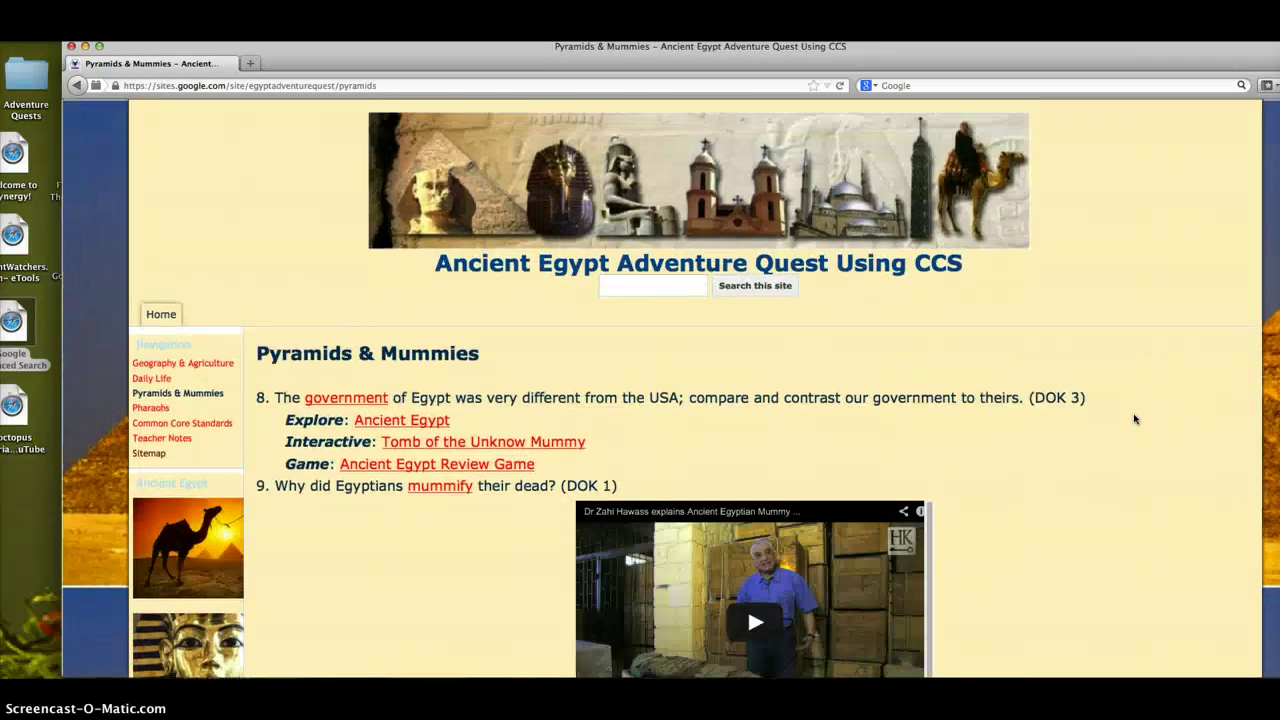
# Open the Pharaohs page, fit its window fully on screen, and look through the questions
pyautogui.click(151, 409)
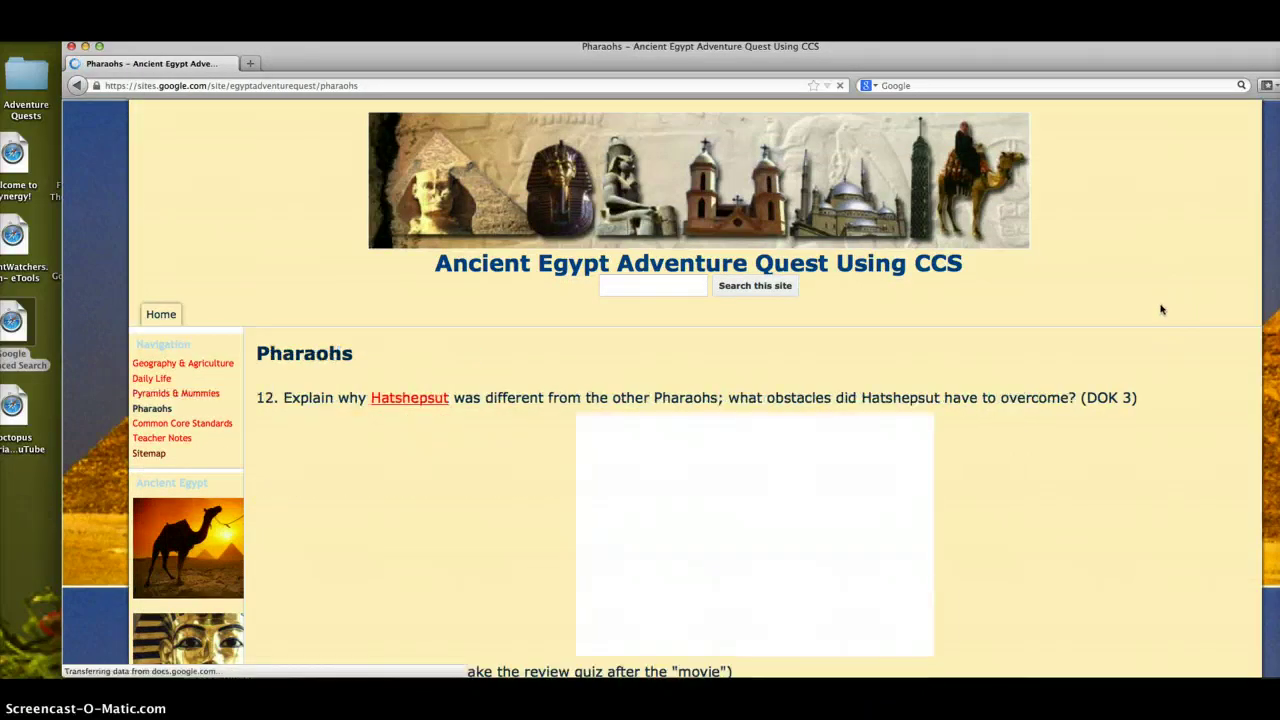
pyautogui.moveTo(1228, 58); pyautogui.dragTo(1168, 56)
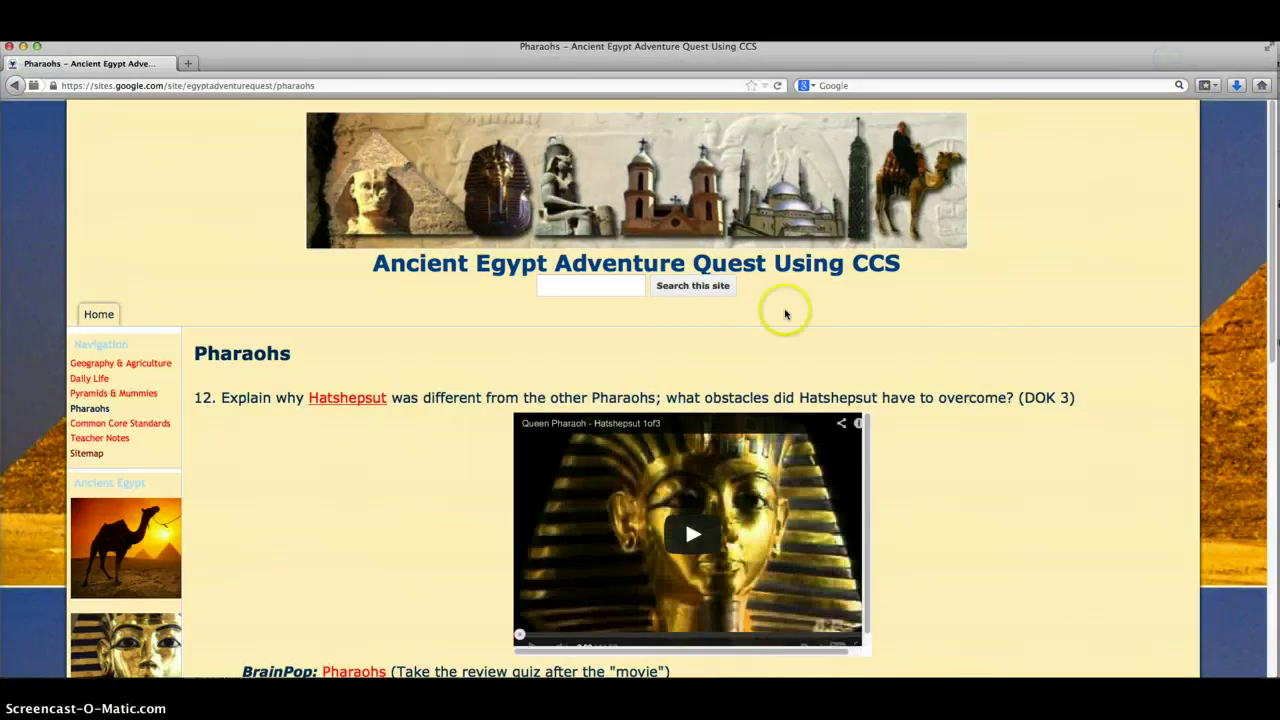
pyautogui.scroll(-10, 649, 358)
pyautogui.scroll(10, 649, 358)
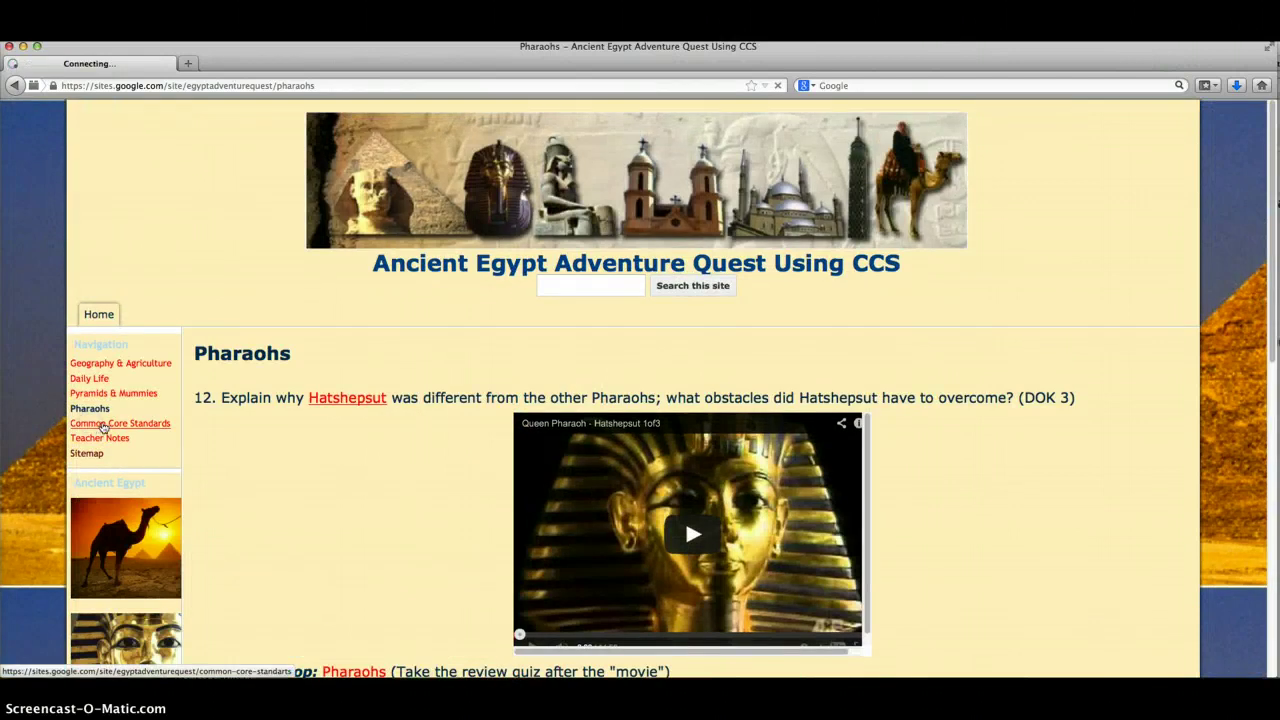
# Review the Common Core Standards page and the Teacher Notes page with its attached student worksheet
pyautogui.scroll(-8, 1003, 358)
pyautogui.scroll(8, 1003, 358)
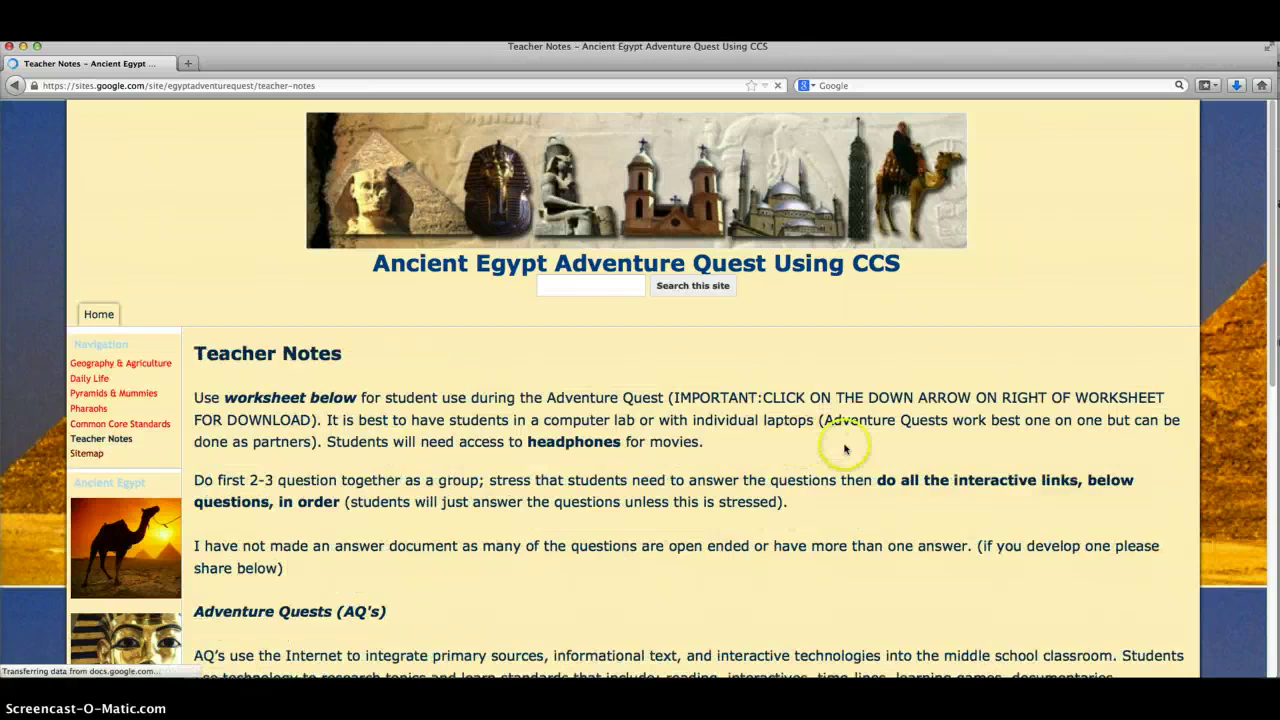
pyautogui.scroll(-10, 829, 443)
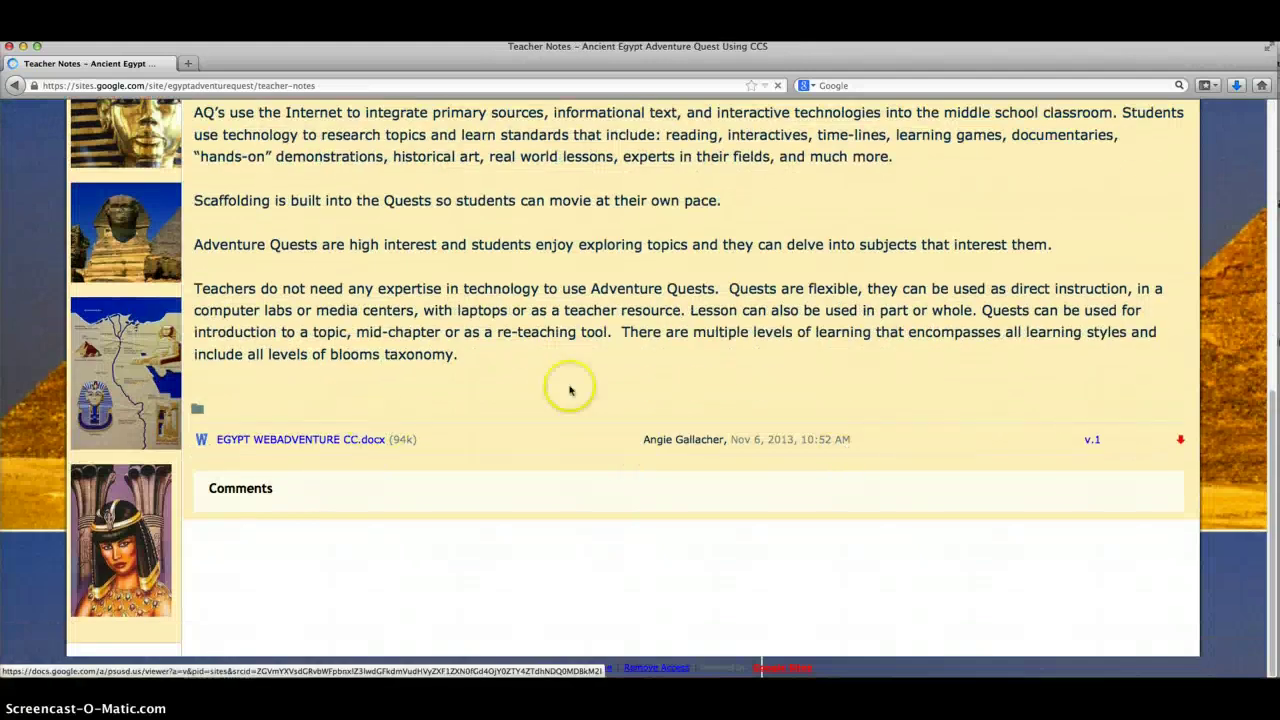
pyautogui.scroll(10, 571, 389)
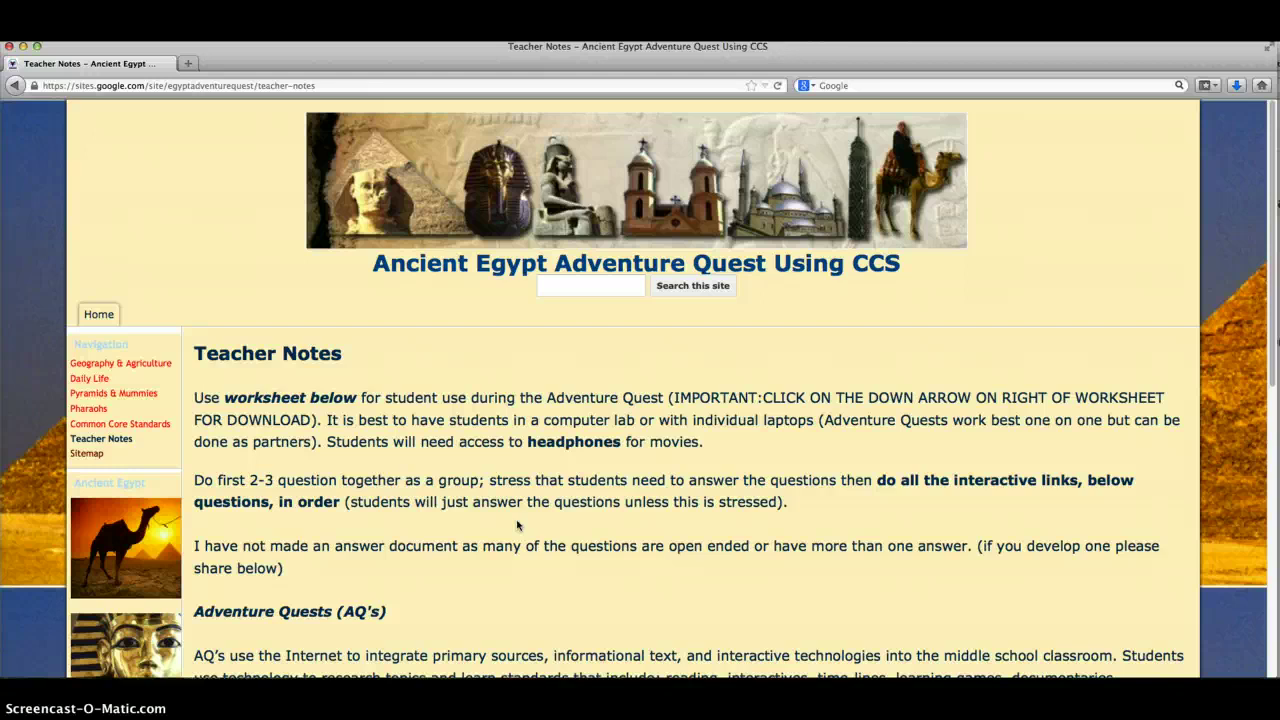
pyautogui.click(197, 65)
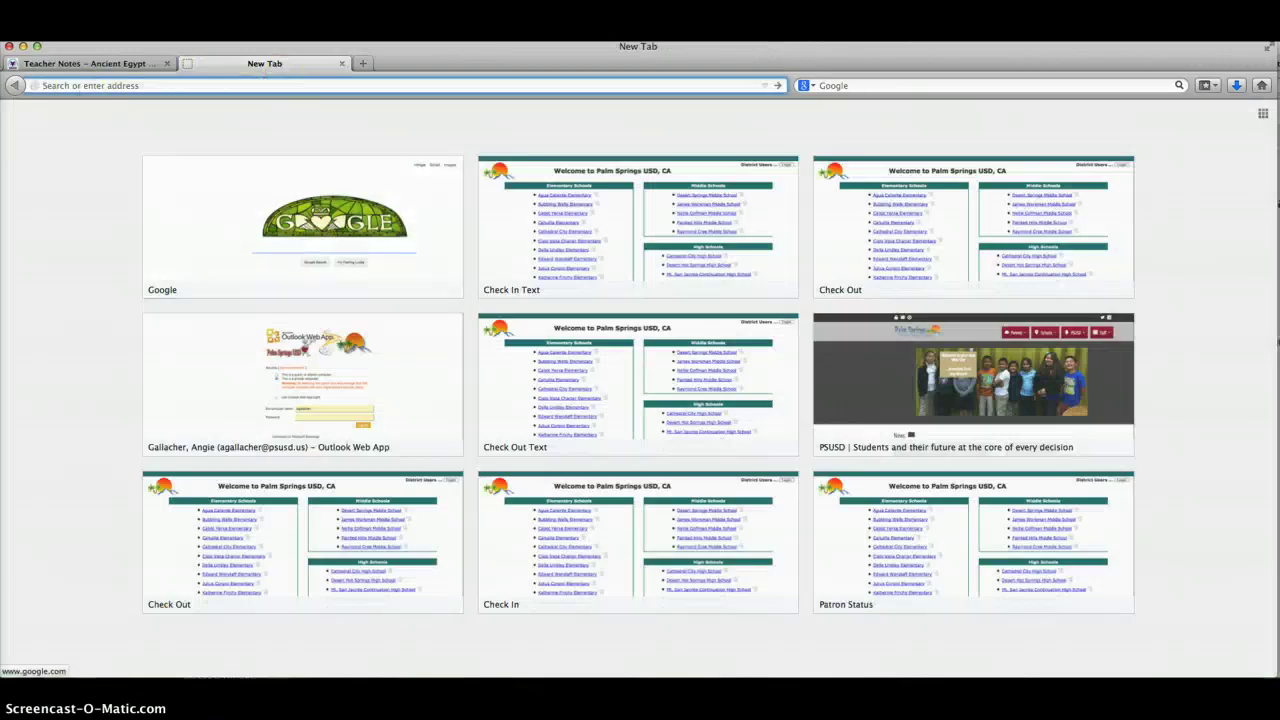
pyautogui.click(85, 64)
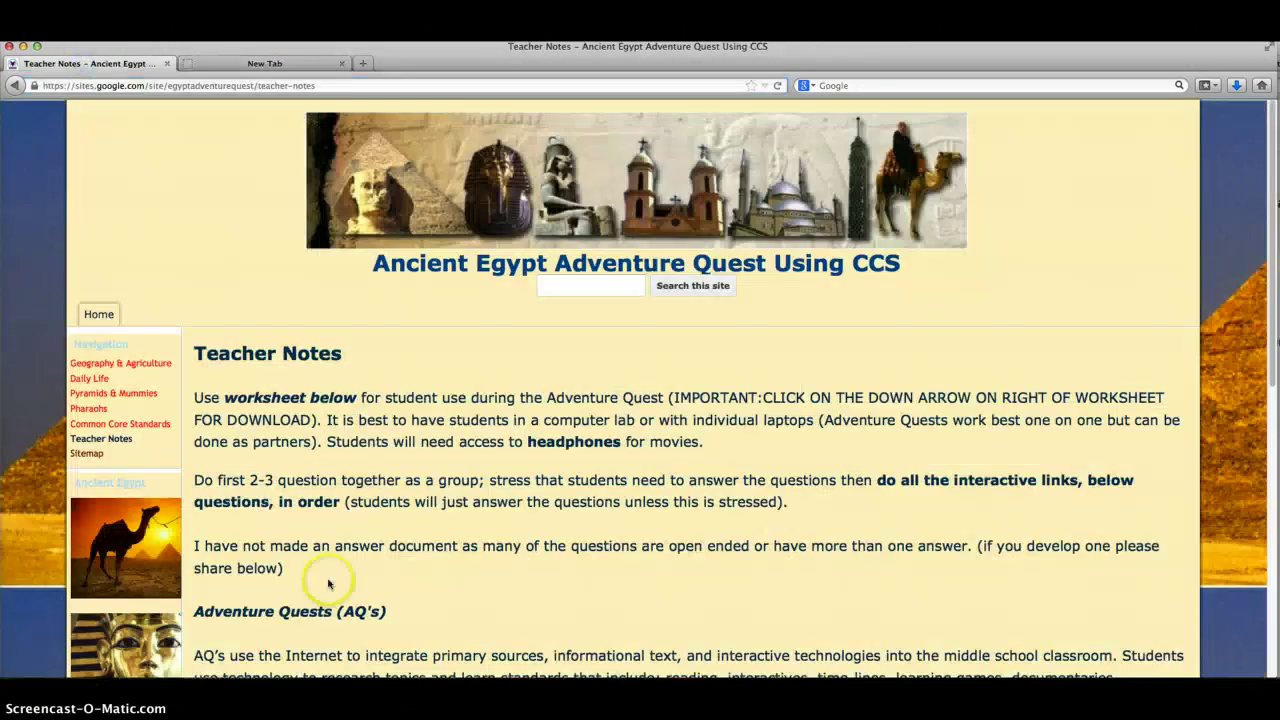